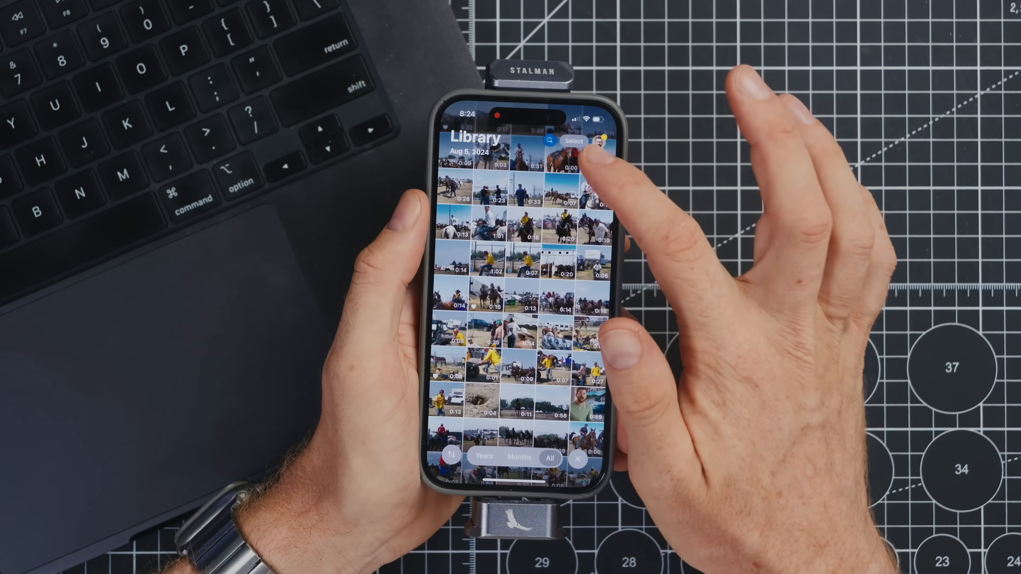
Step: Select the rodeo video clips in the phone's photo library
{"action": "left_click", "coordinate": [571, 138]}
{"action": "left_click_drag", "start_coordinate": [522, 209], "coordinate": [591, 233]}
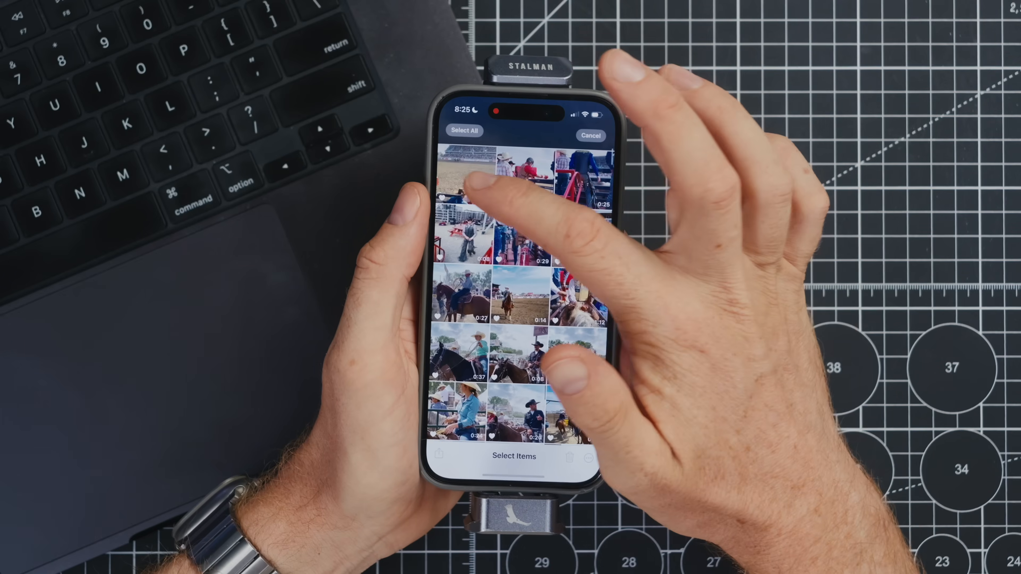
{"action": "mouse_move", "coordinate": [456, 171]}
{"action": "left_mouse_down"}
{"action": "mouse_move", "coordinate": [558, 194]}
{"action": "mouse_move", "coordinate": [571, 390]}
{"action": "left_mouse_up"}
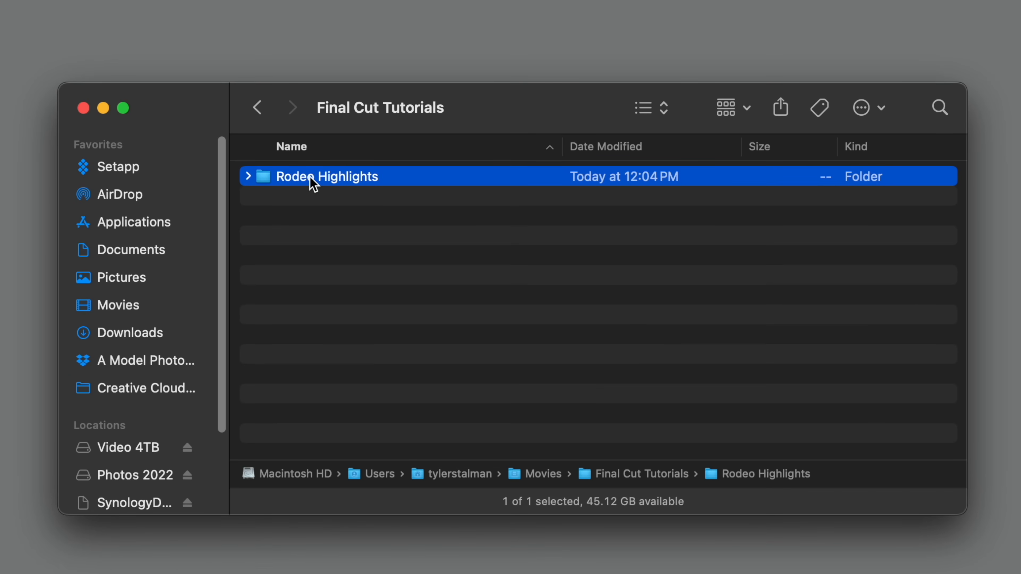
Step: Open the Rodeo Highlights folder and create a folder named Media inside it
{"action": "double_click", "coordinate": [314, 185]}
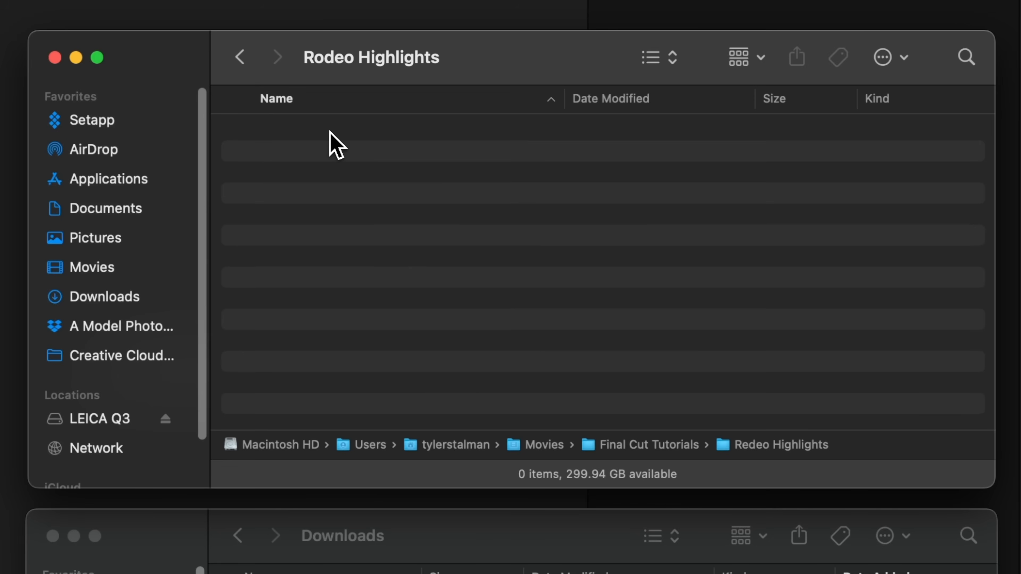
{"action": "key", "text": "super+shift+n"}
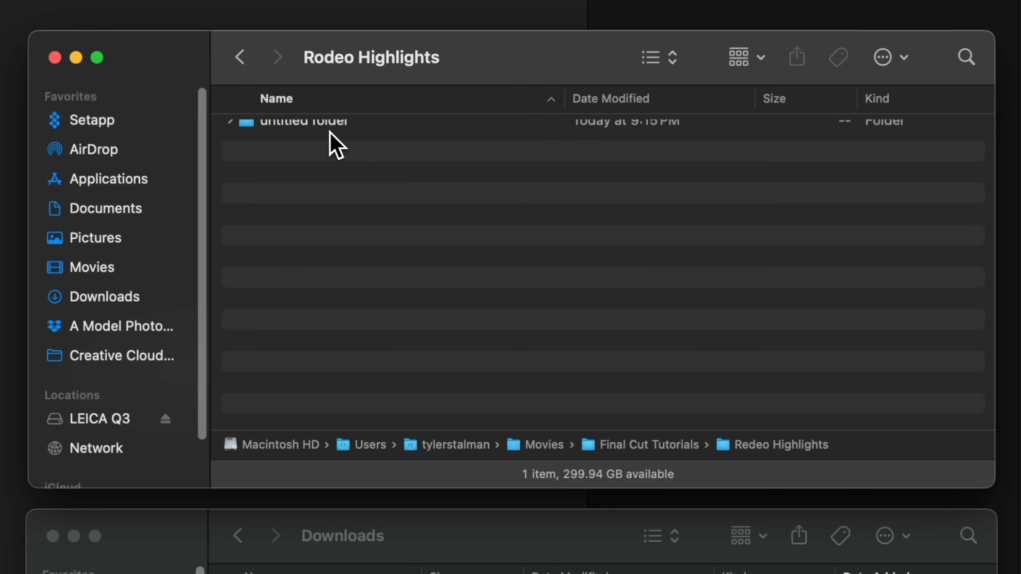
{"action": "type", "text": "Media"}
{"action": "key", "text": "Return"}
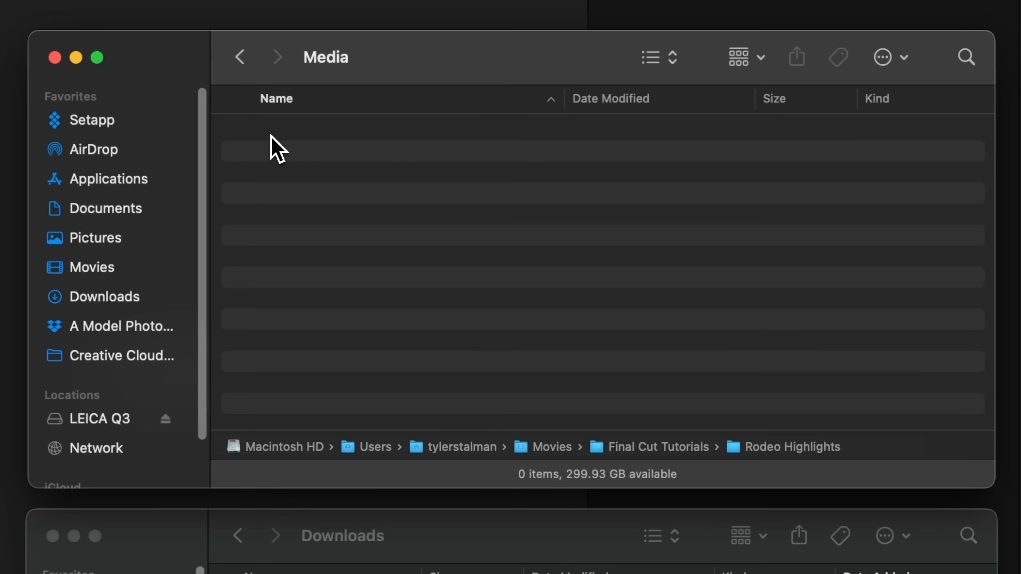
Step: Create subfolders named Video, Audio and Images inside the Media folder
{"action": "left_click", "coordinate": [271, 136]}
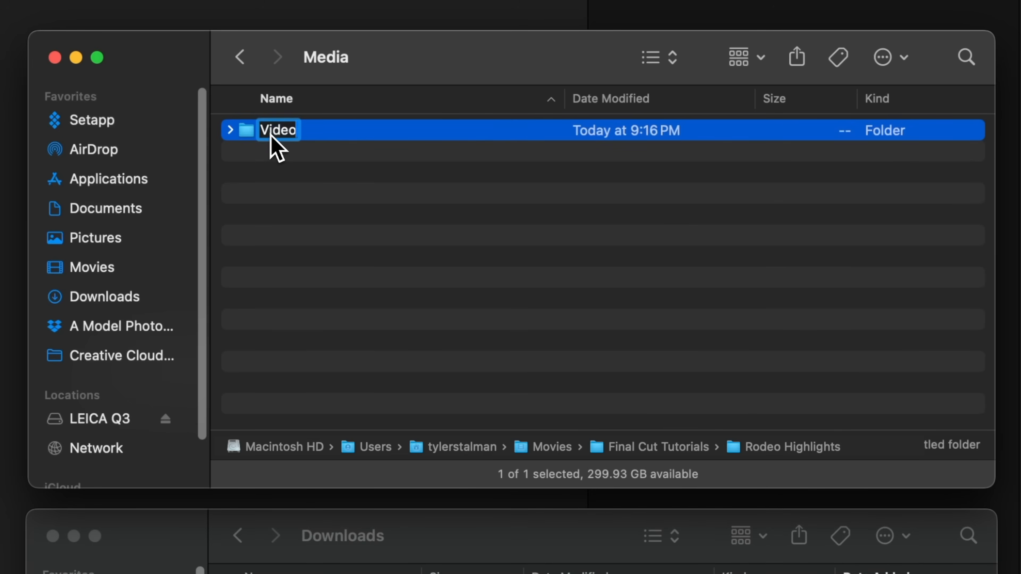
{"action": "left_click", "coordinate": [335, 224]}
{"action": "key", "text": "super+shift+n"}
{"action": "type", "text": "Audio"}
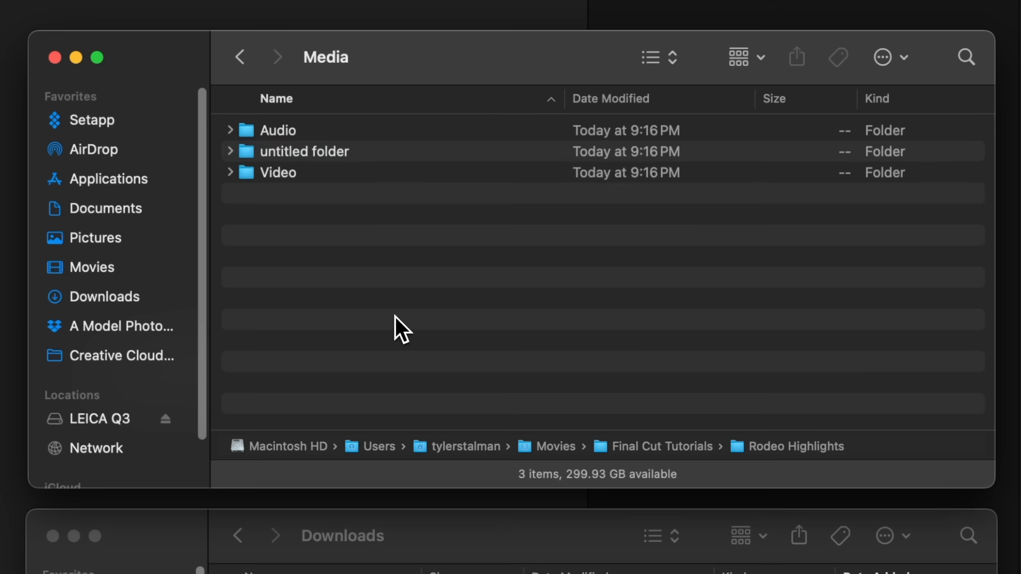
{"action": "key", "text": "Down"}
{"action": "key", "text": "Down"}
{"action": "key", "text": "Return"}
{"action": "key", "text": "BackSpace"}
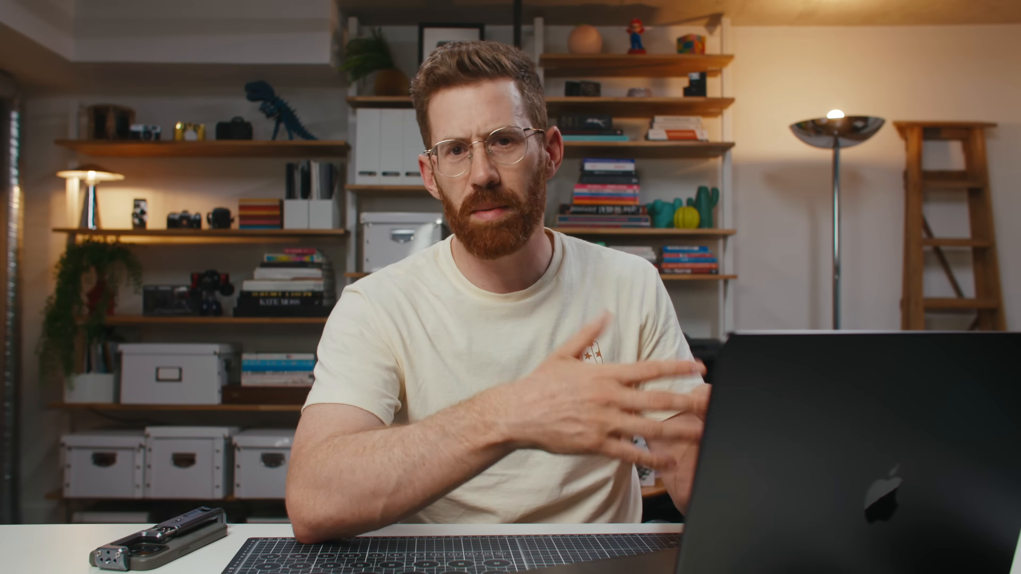
Step: Move the selected movie clips from Downloads into the Video subfolder of the Media folder
{"action": "left_click", "coordinate": [445, 349]}
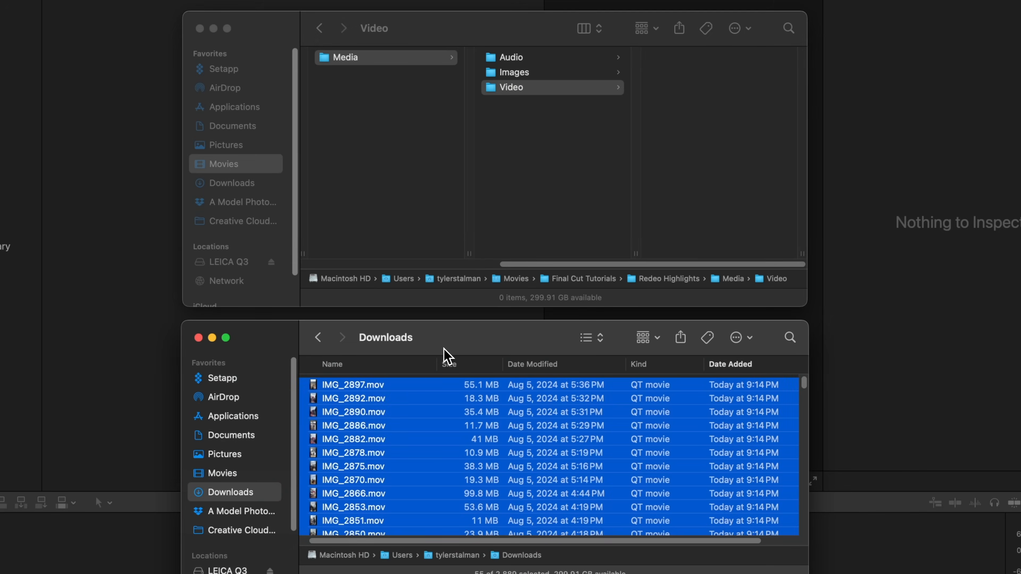
{"action": "left_click_drag", "start_coordinate": [356, 420], "coordinate": [698, 119]}
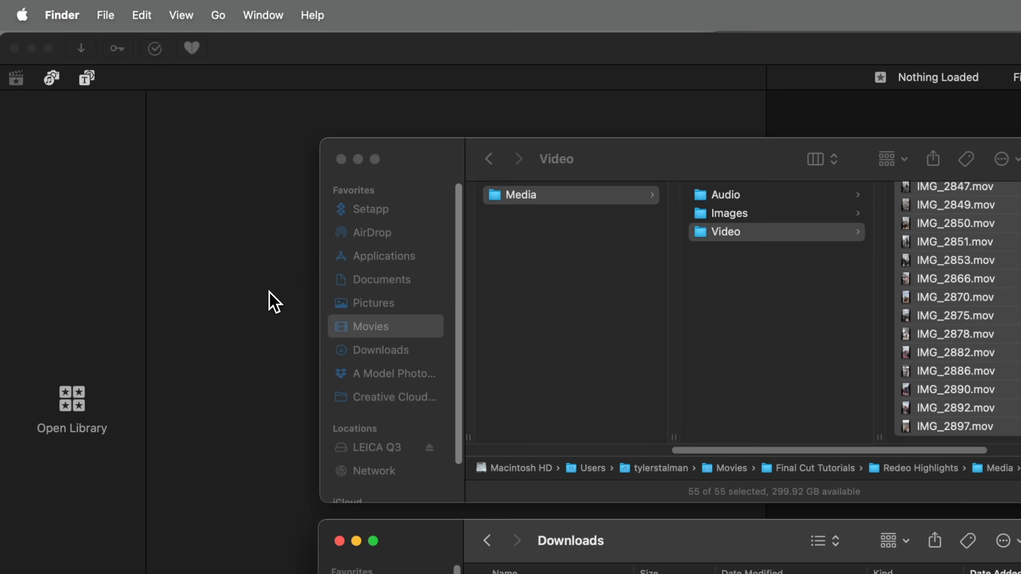
Step: Switch to Final Cut Pro and create a new library named Rodeo Highlights in the Rodeo Highlights folder
{"action": "left_click", "coordinate": [269, 299]}
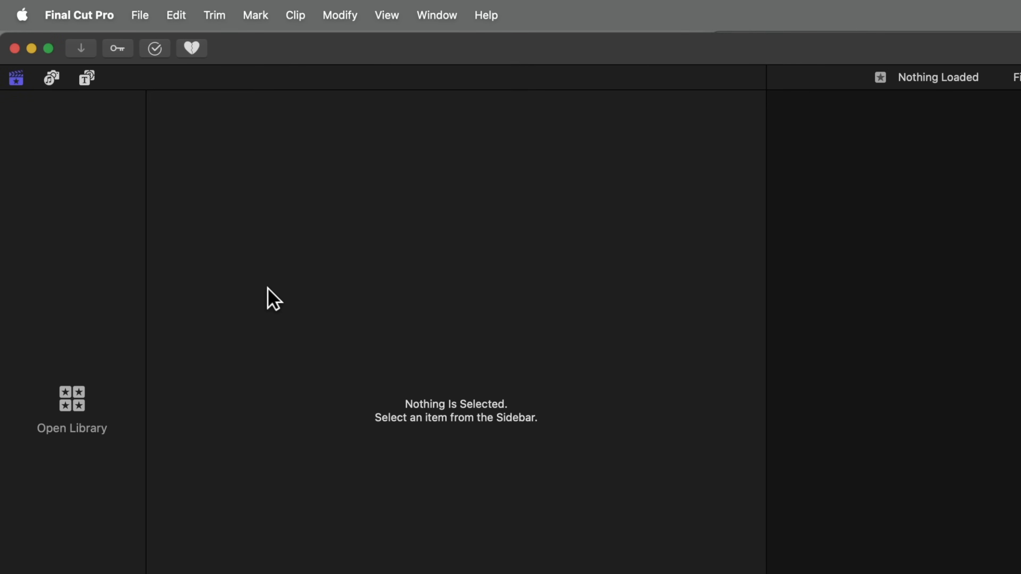
{"action": "left_click", "coordinate": [149, 20]}
{"action": "mouse_move", "coordinate": [150, 54]}
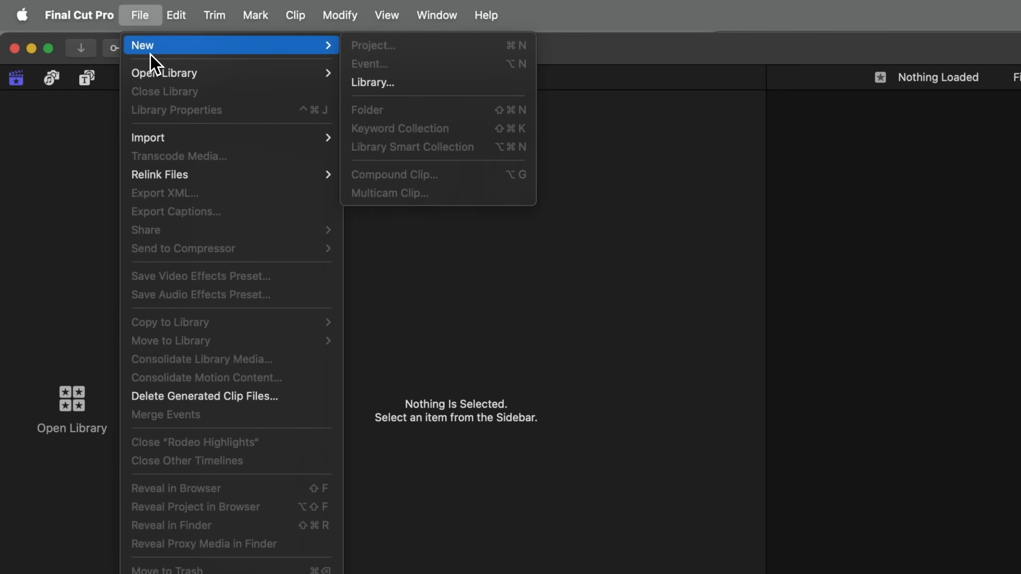
{"action": "left_click", "coordinate": [391, 82]}
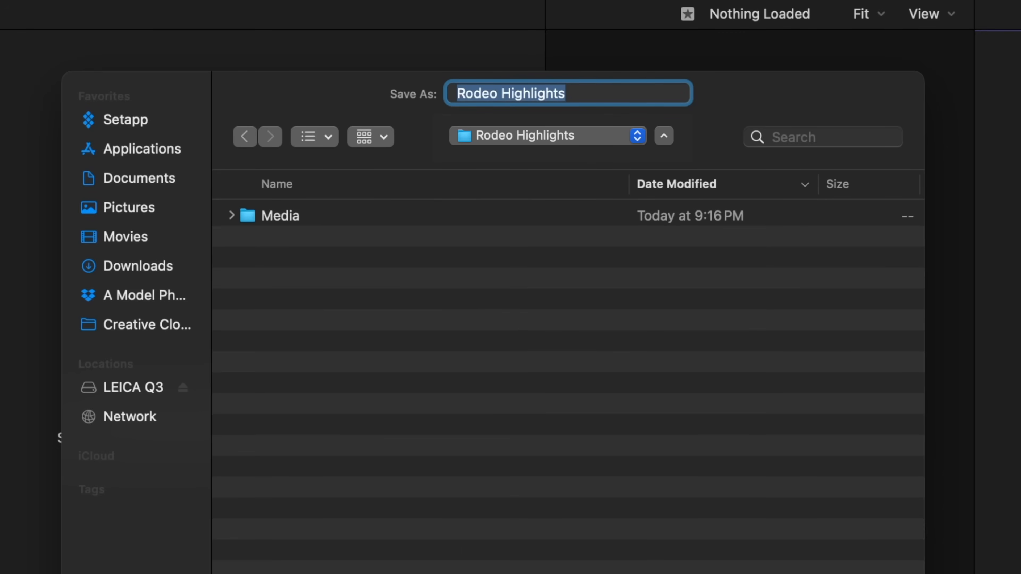
{"action": "key", "text": "Return"}
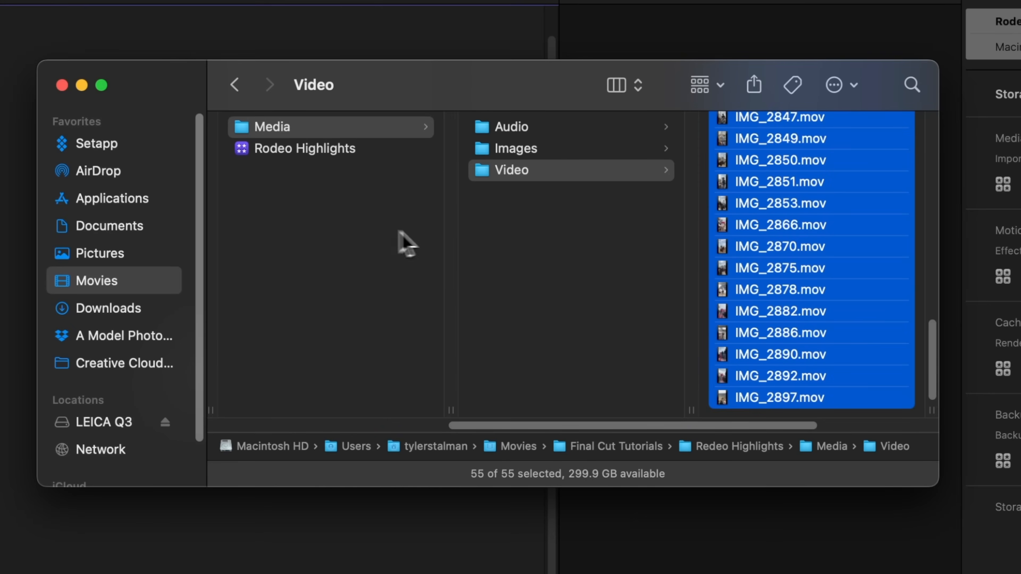
Step: Check the file information of the new Rodeo Highlights library in Finder
{"action": "left_click", "coordinate": [328, 149]}
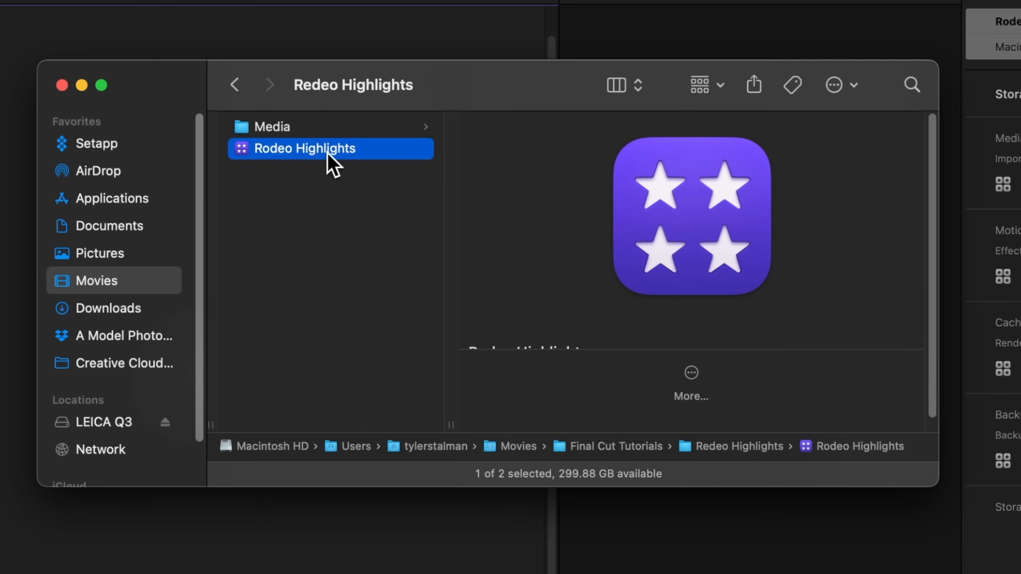
{"action": "scroll", "coordinate": [579, 306], "scroll_direction": "down", "scroll_amount": 5}
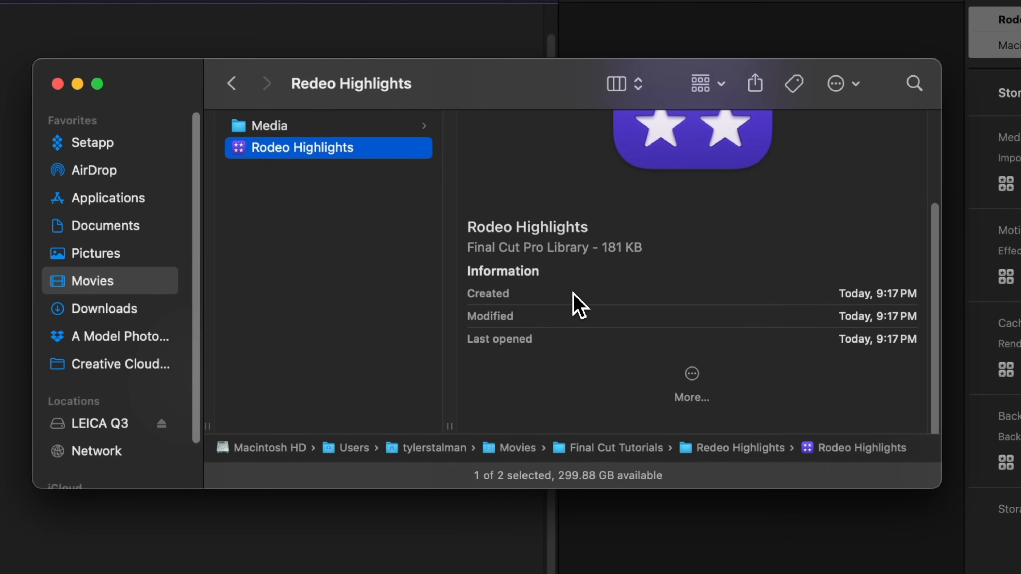
{"action": "left_click_drag", "start_coordinate": [598, 262], "coordinate": [670, 262]}
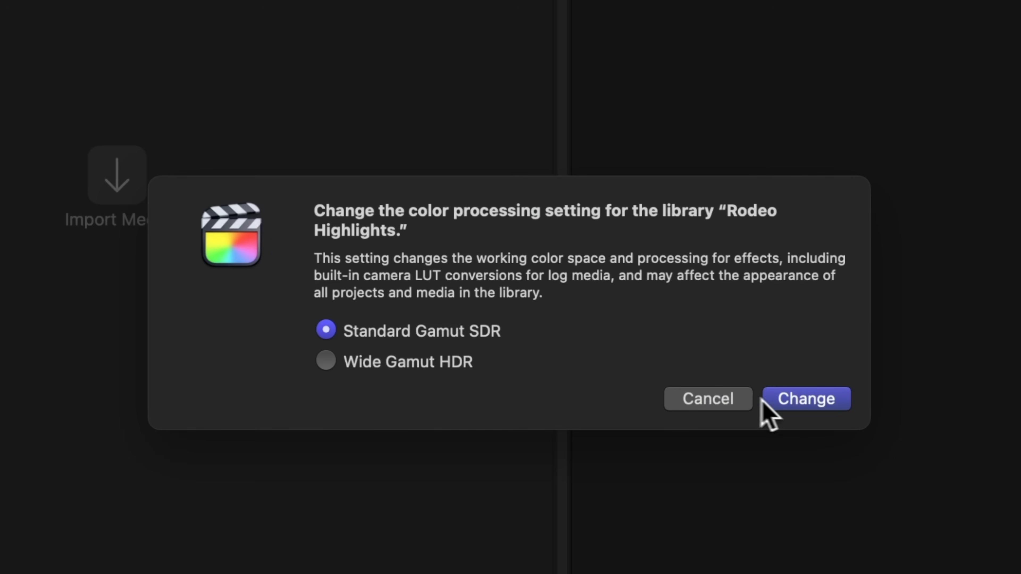
Step: Set the color processing of the Rodeo Highlights library to Standard Gamut SDR
{"action": "left_click", "coordinate": [806, 398]}
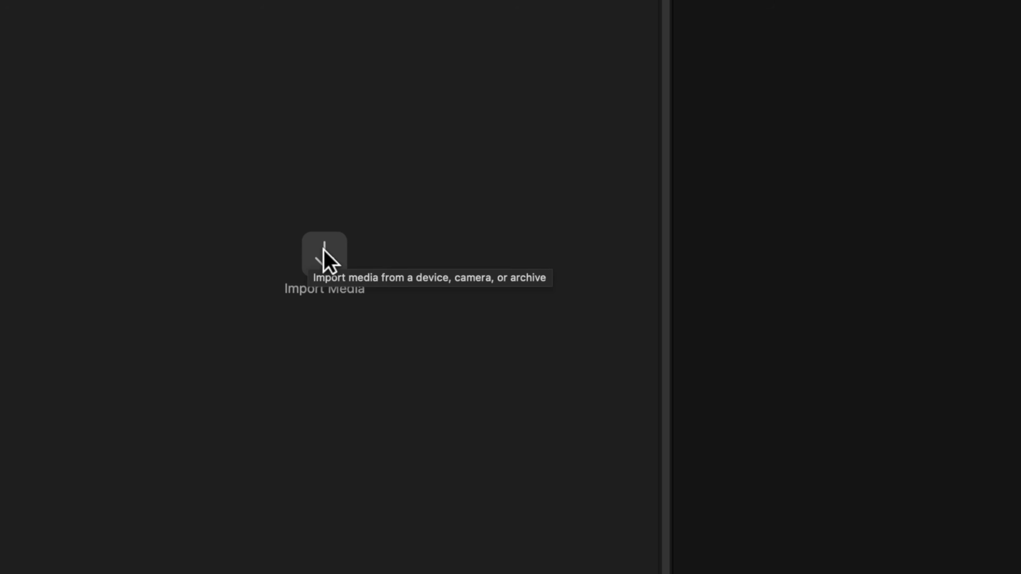
{"action": "left_click", "coordinate": [324, 253]}
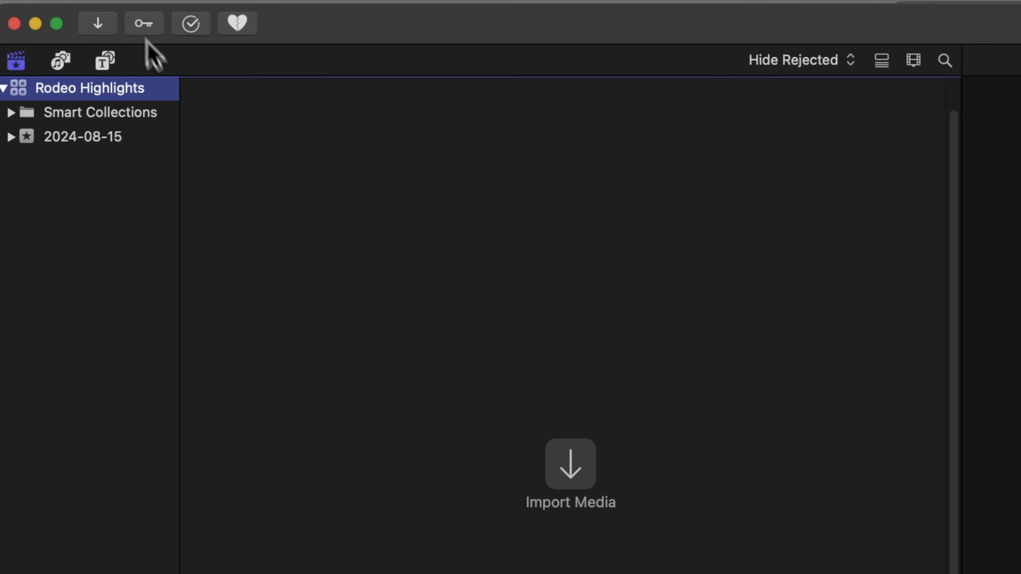
{"action": "left_click", "coordinate": [193, 2]}
{"action": "mouse_move", "coordinate": [227, 134]}
{"action": "left_click", "coordinate": [536, 142]}
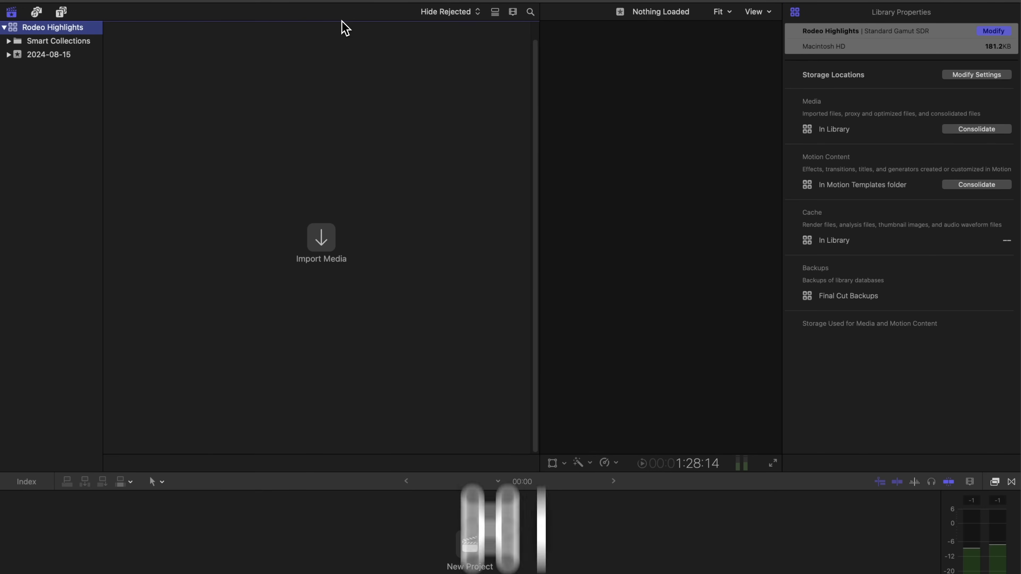
Step: Open the media import window and bring the Media folder from Finder into its file browser
{"action": "key", "text": "super+i"}
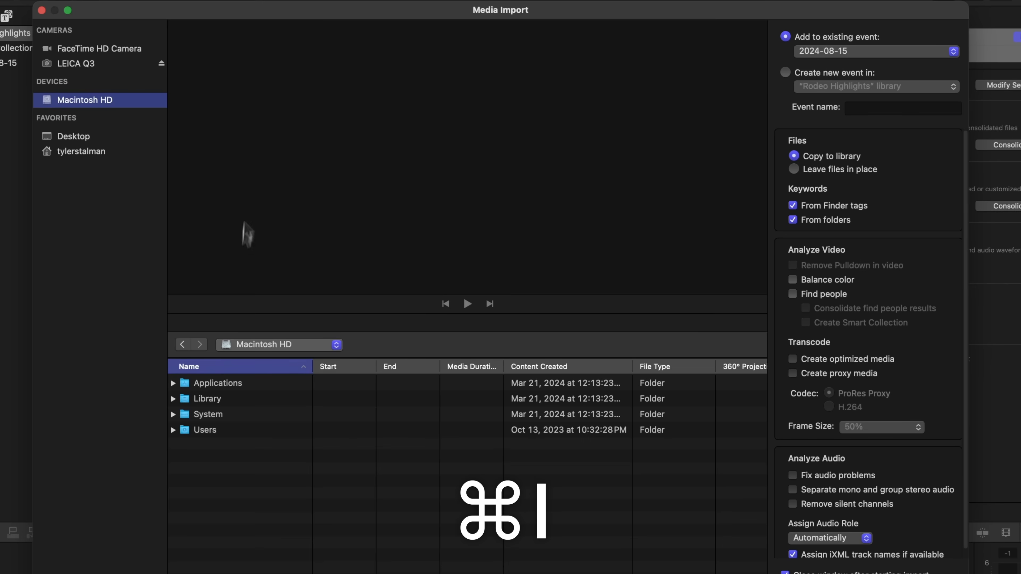
{"action": "left_click", "coordinate": [173, 430]}
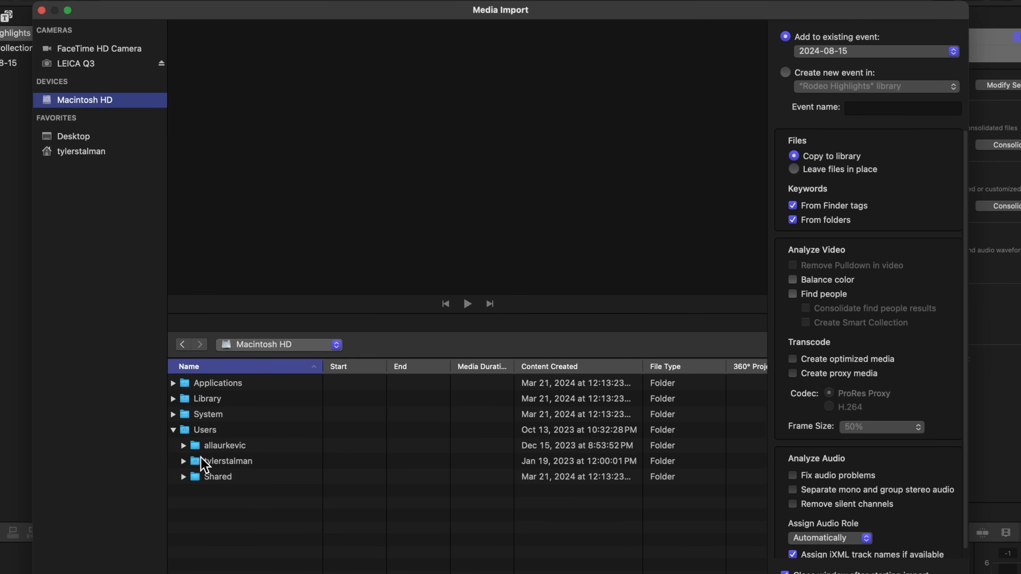
{"action": "left_click", "coordinate": [1020, 40]}
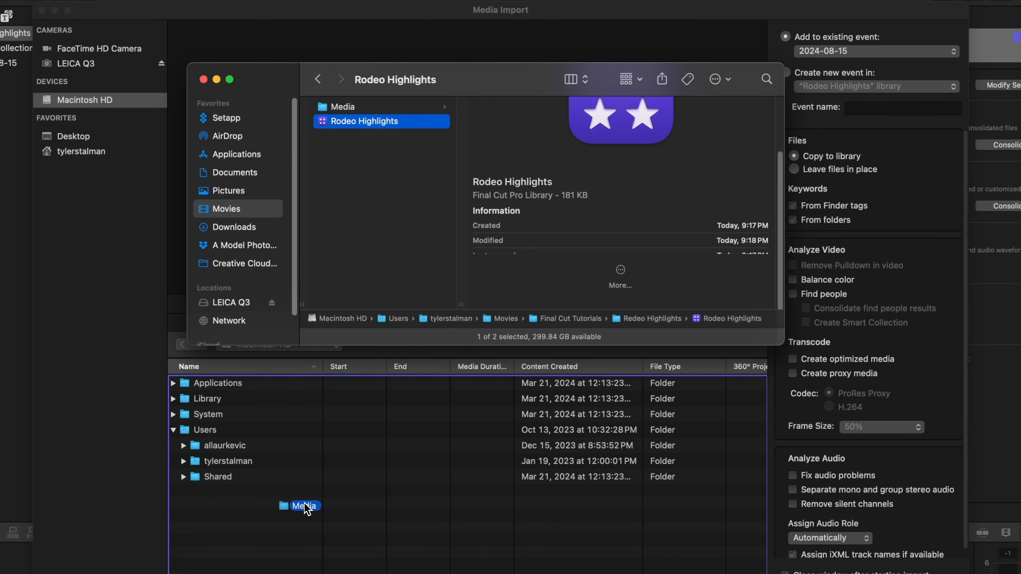
{"action": "left_click_drag", "start_coordinate": [306, 507], "coordinate": [305, 508]}
{"action": "left_click", "coordinate": [308, 511]}
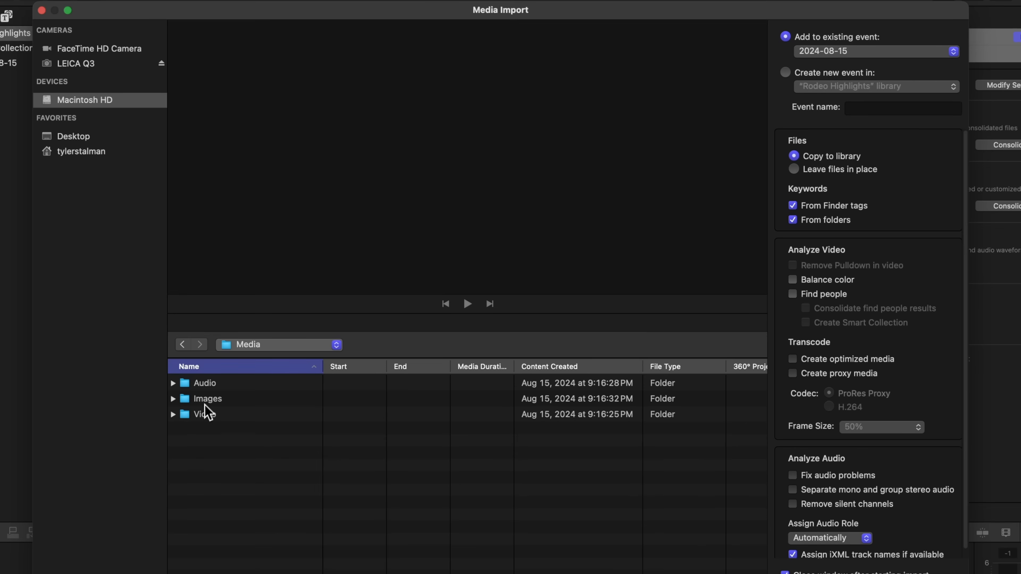
Step: Import all clips from the Video folder into the existing 2024-08-15 event, leaving the files in place
{"action": "left_click", "coordinate": [206, 413]}
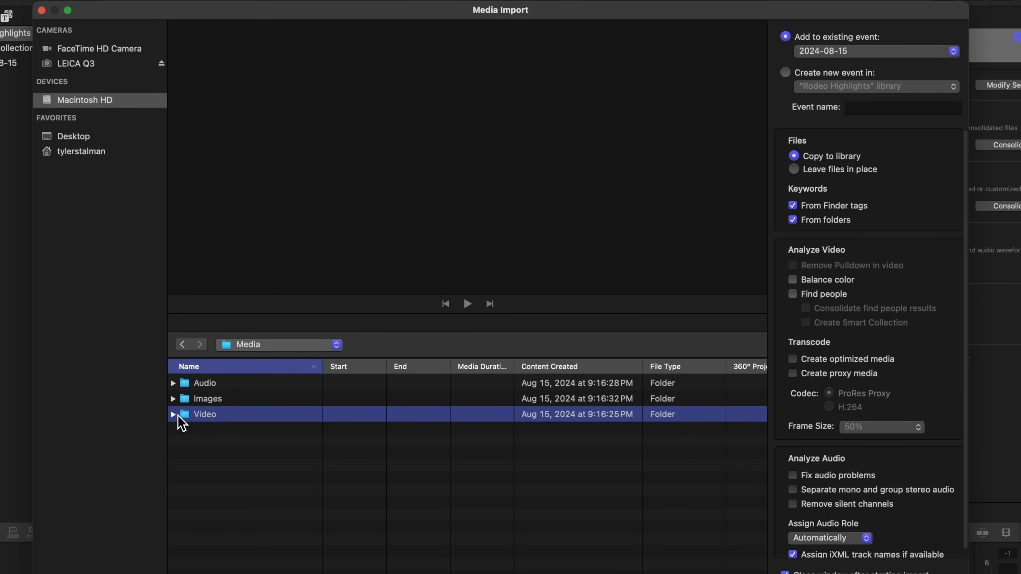
{"action": "left_click", "coordinate": [173, 415]}
{"action": "left_click", "coordinate": [231, 430]}
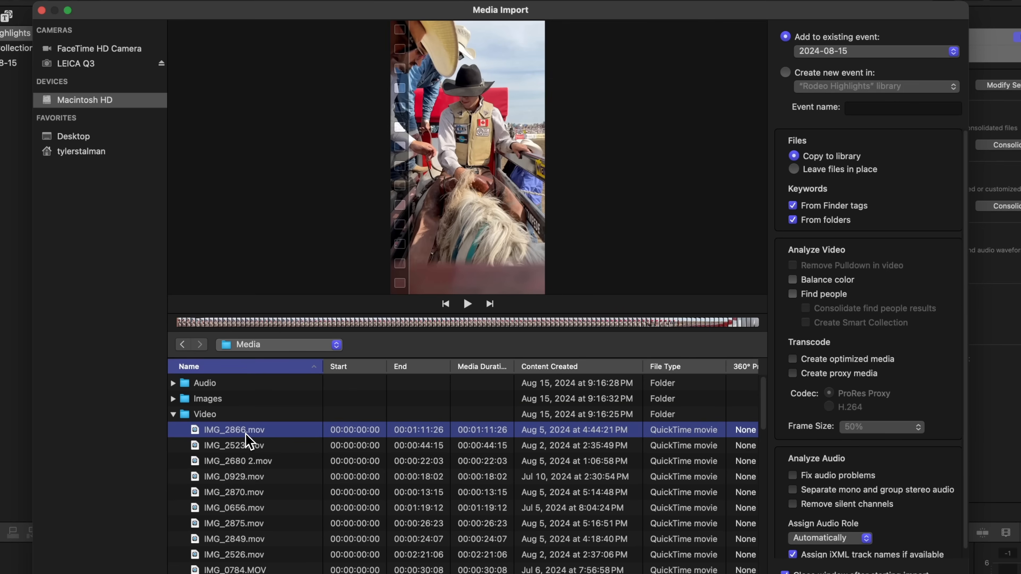
{"action": "scroll", "coordinate": [249, 443], "scroll_direction": "down", "scroll_amount": 10}
{"action": "key", "text": "super+a"}
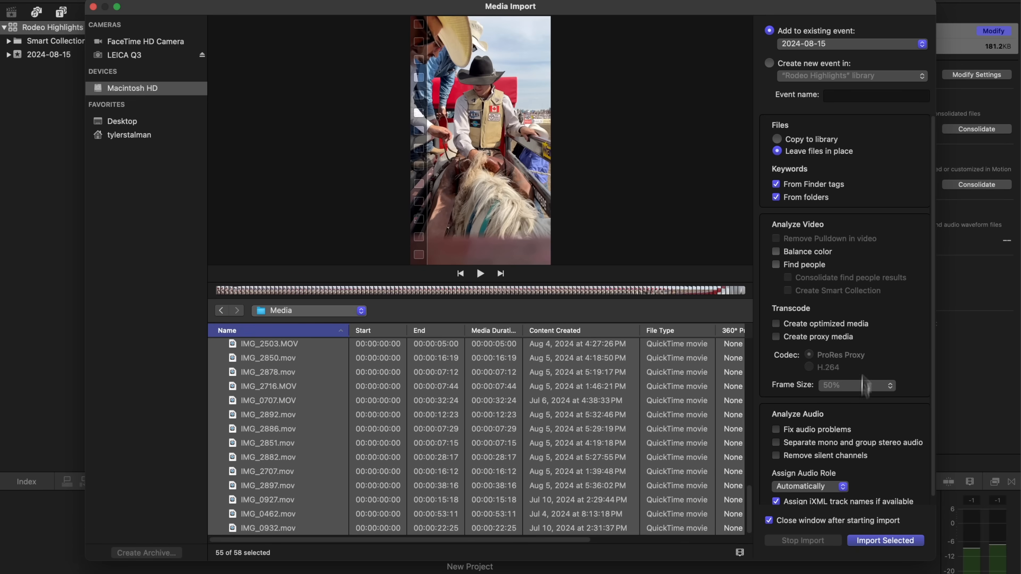
{"action": "left_click", "coordinate": [879, 541]}
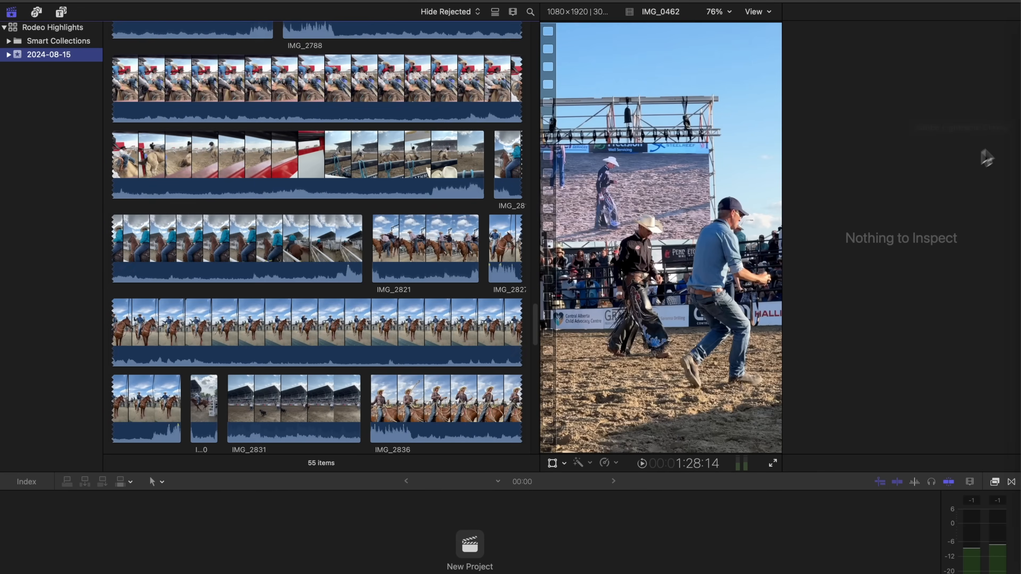
Step: Open the application settings and show the Playback options
{"action": "left_click", "coordinate": [996, 32]}
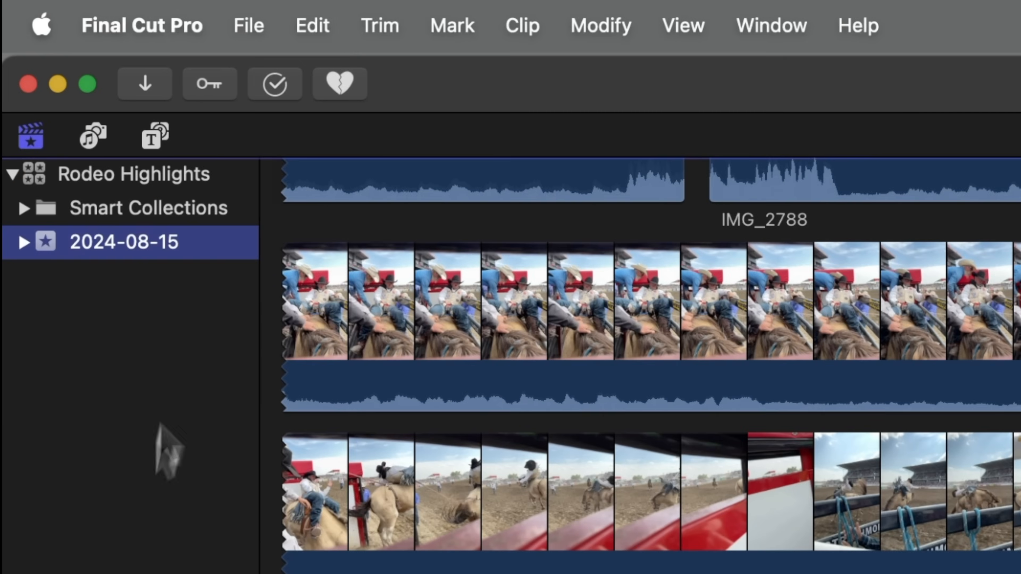
{"action": "left_click", "coordinate": [147, 6]}
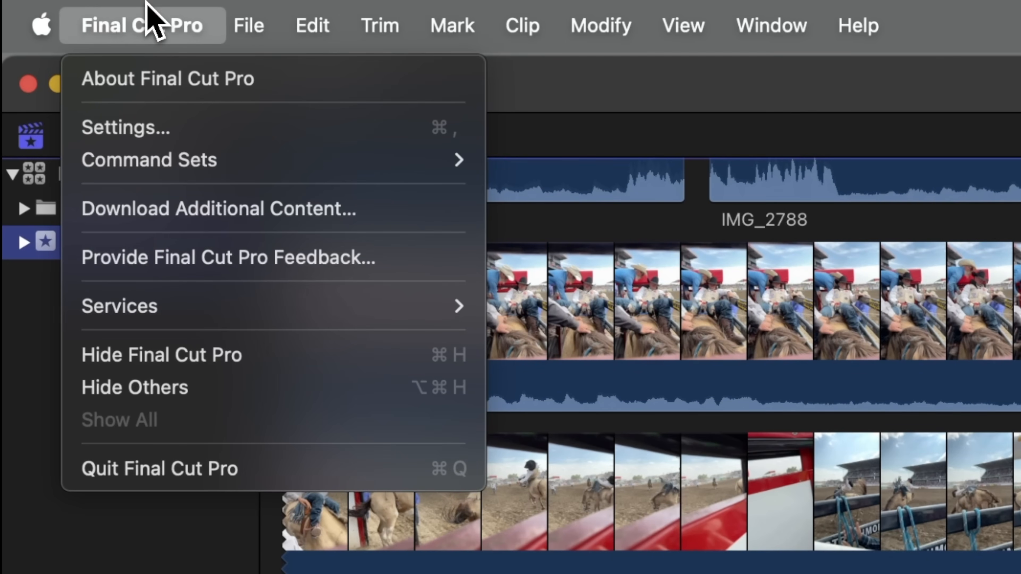
{"action": "left_click", "coordinate": [144, 134]}
{"action": "left_click", "coordinate": [433, 98]}
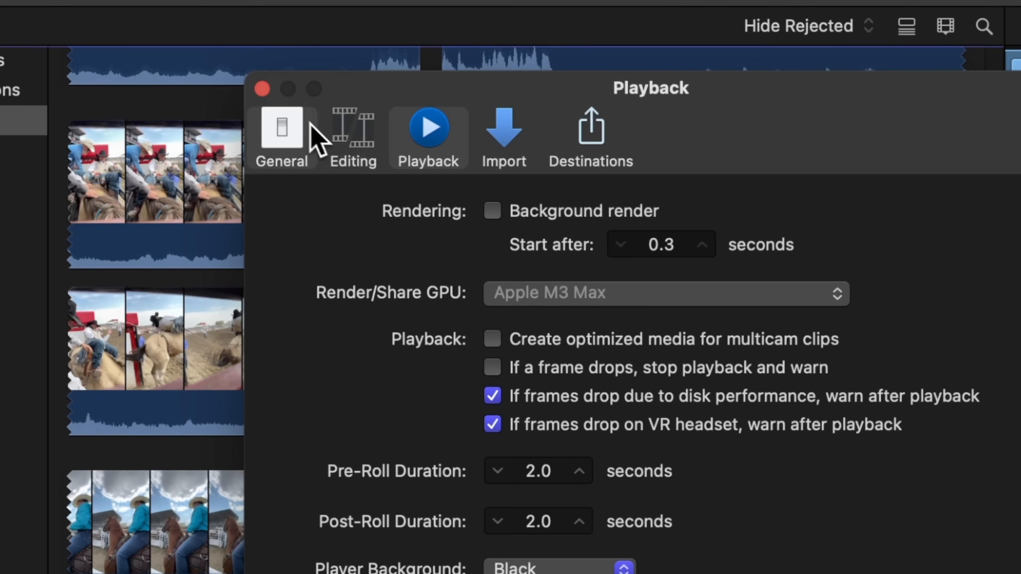
Step: Set the default color correction to Color Wheels in the general settings, and close the settings
{"action": "left_click", "coordinate": [292, 133]}
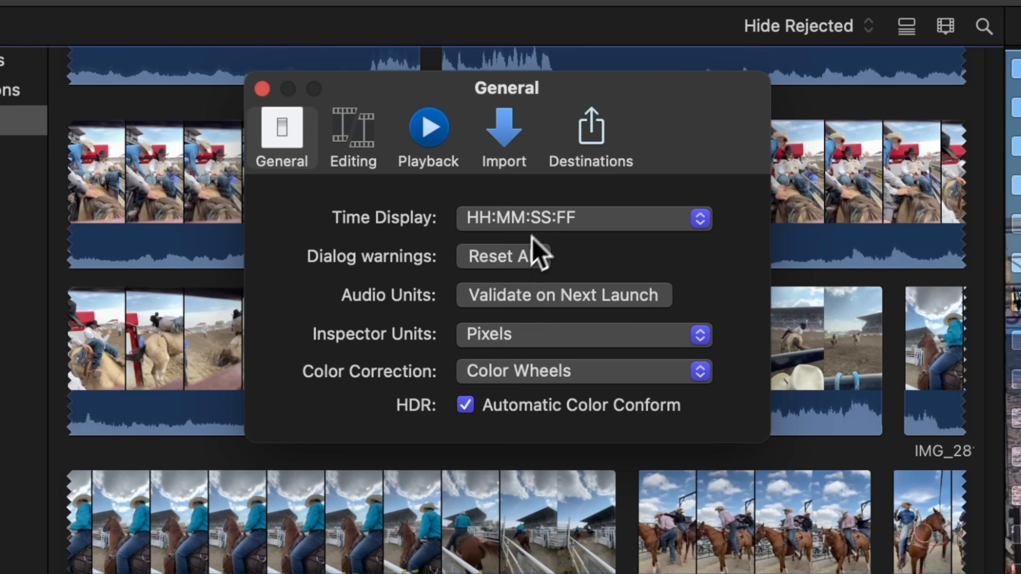
{"action": "left_click", "coordinate": [539, 371]}
{"action": "left_click", "coordinate": [540, 385]}
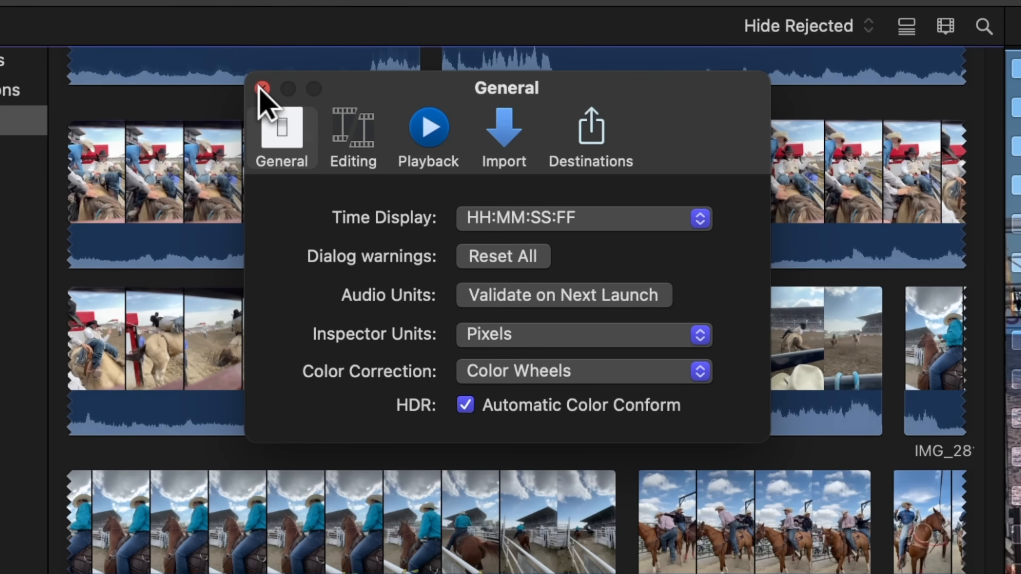
{"action": "left_click", "coordinate": [263, 88]}
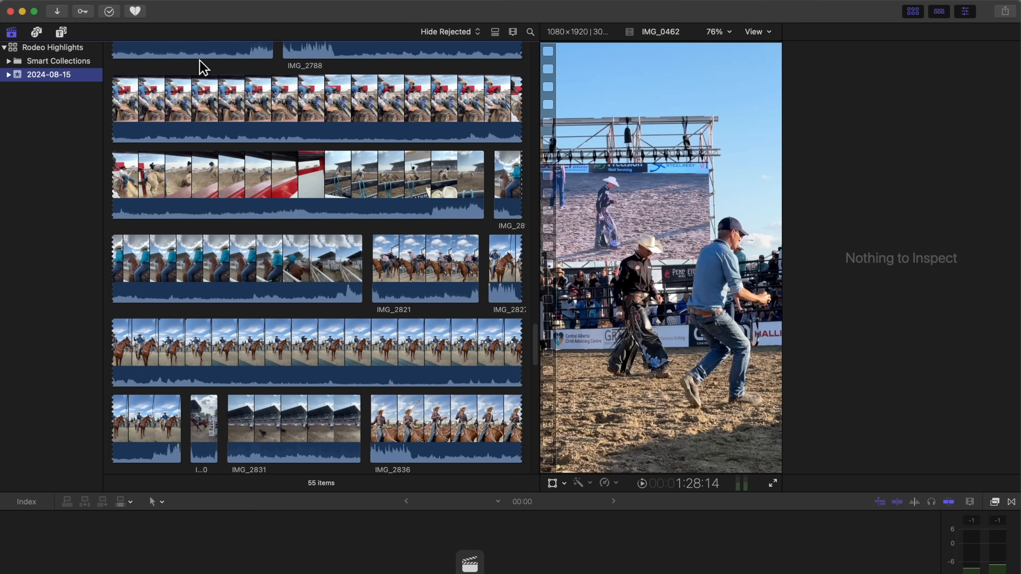
Step: Look through the imported clips in the 2024-08-15 event and select the IMG_0462 clip
{"action": "scroll", "coordinate": [205, 69], "scroll_direction": "up", "scroll_amount": 20}
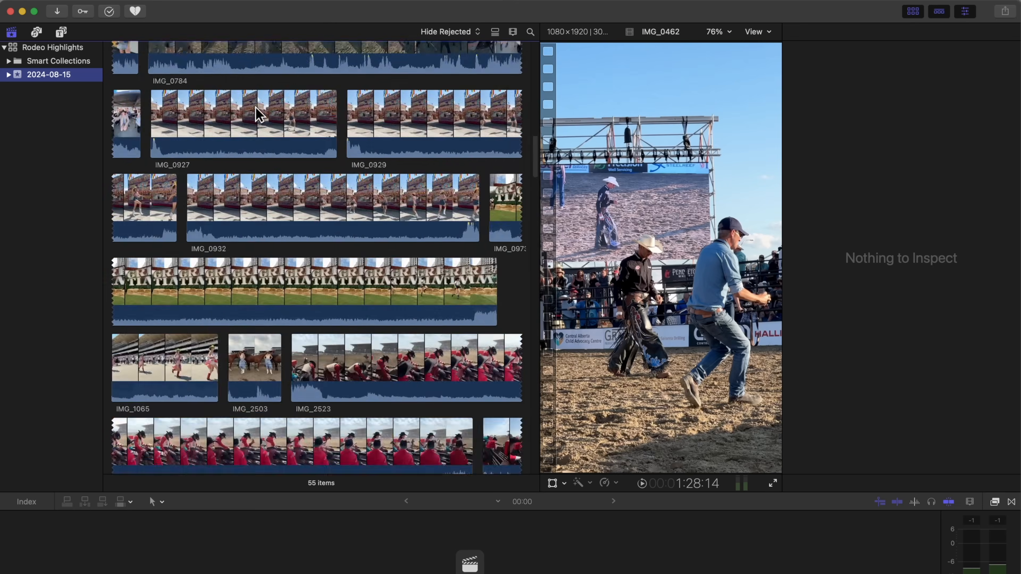
{"action": "scroll", "coordinate": [503, 74], "scroll_direction": "down", "scroll_amount": 10}
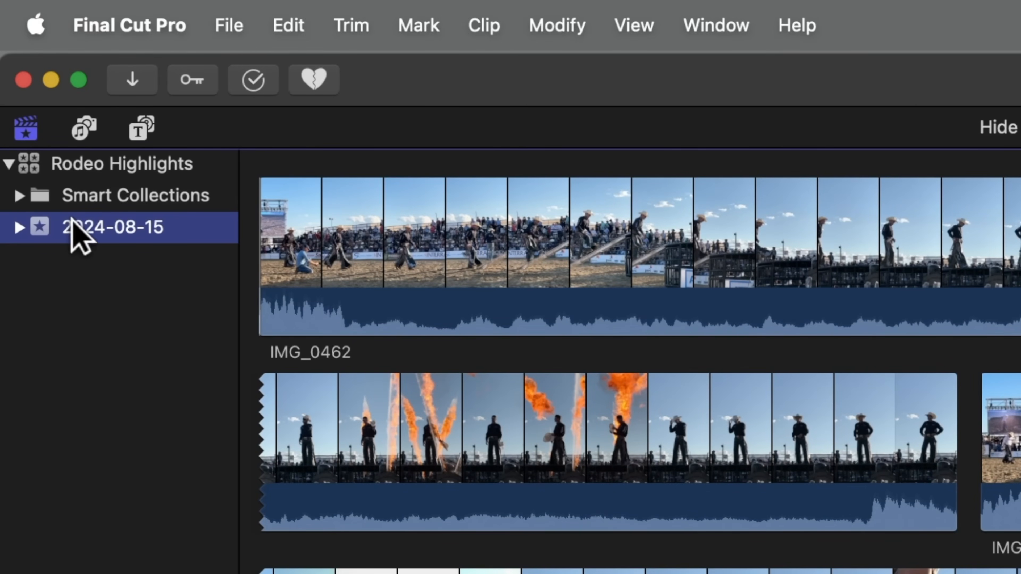
{"action": "left_click", "coordinate": [119, 237]}
{"action": "left_click", "coordinate": [547, 280]}
{"action": "scroll", "coordinate": [547, 281], "scroll_direction": "up", "scroll_amount": 2}
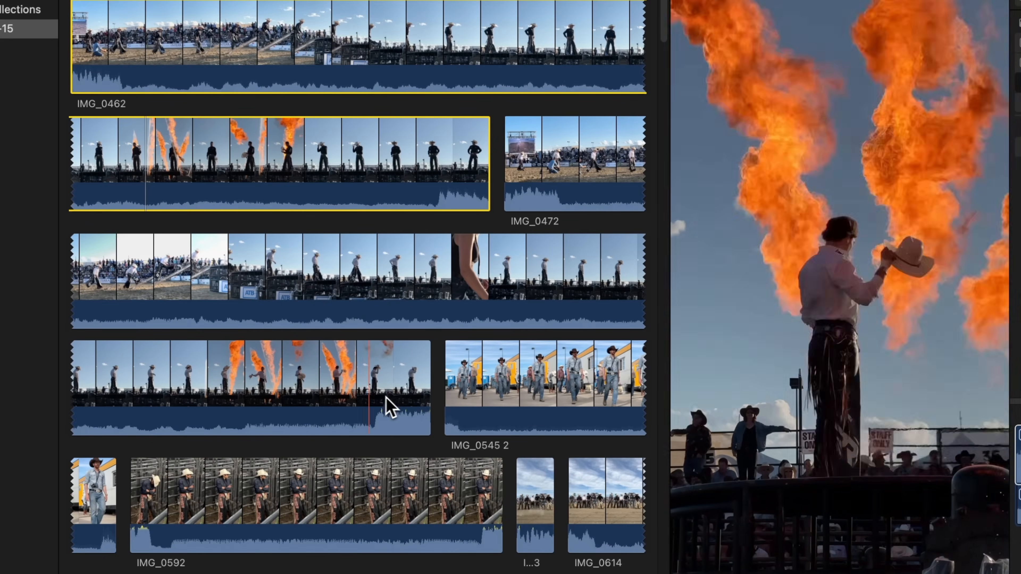
{"action": "scroll", "coordinate": [251, 258], "scroll_direction": "down", "scroll_amount": 10}
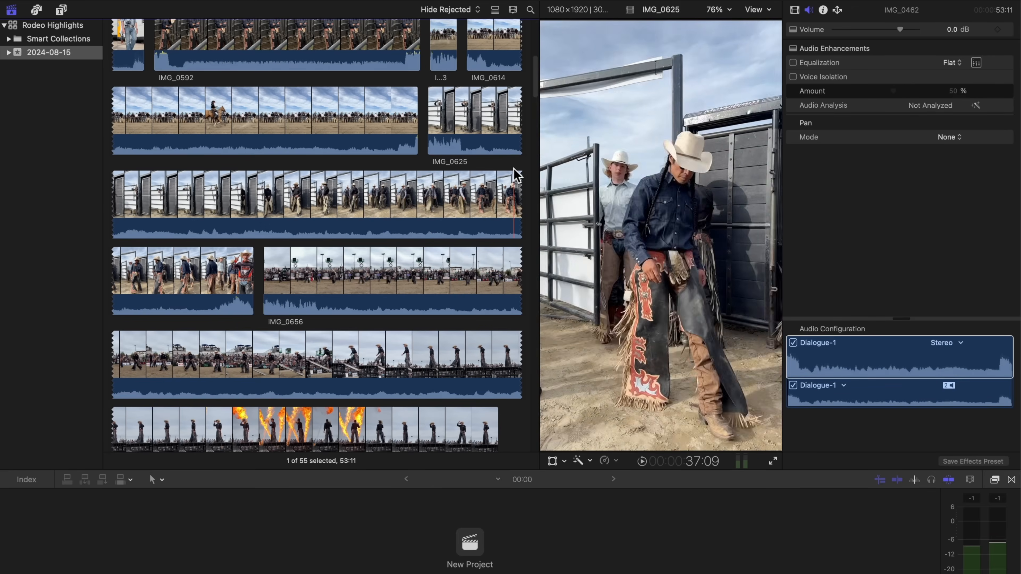
Step: Resize the workspace so the clip browser is slightly narrower and the timeline area slightly taller
{"action": "left_click_drag", "start_coordinate": [540, 165], "coordinate": [272, 218]}
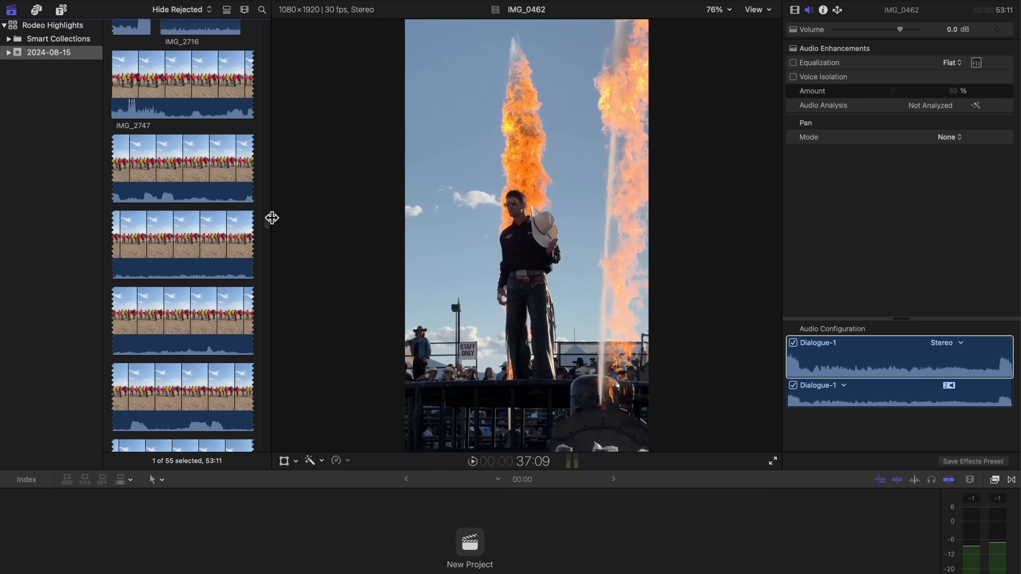
{"action": "left_click_drag", "start_coordinate": [272, 217], "coordinate": [523, 203]}
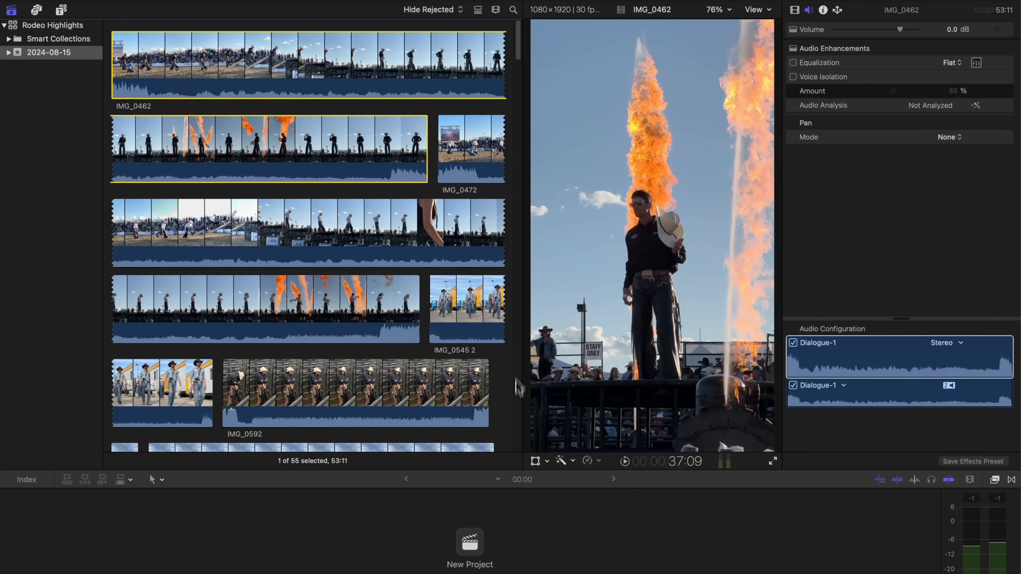
{"action": "left_click_drag", "start_coordinate": [515, 470], "coordinate": [515, 451]}
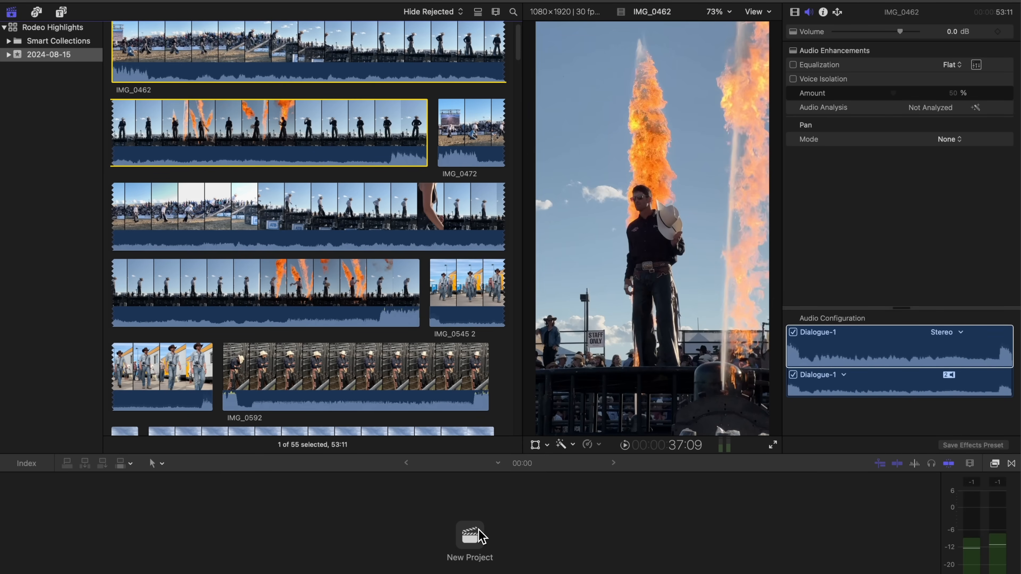
Step: Create the project Rodeo Highlights in the 2024-08-15 event as vertical 1080x1920 at 30p with the Standard - Rec. 709 color space
{"action": "key", "text": "super+n"}
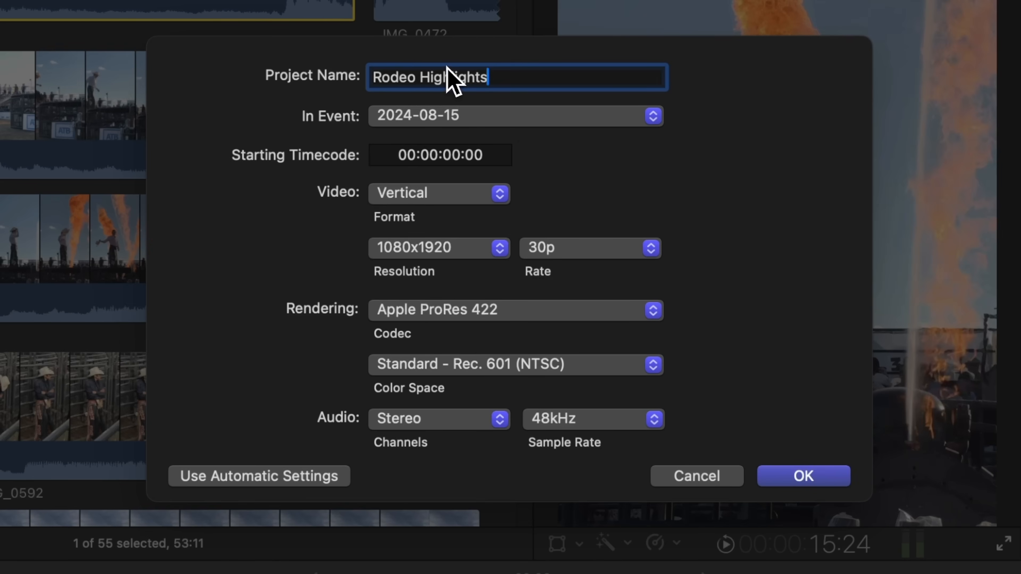
{"action": "left_click", "coordinate": [410, 194]}
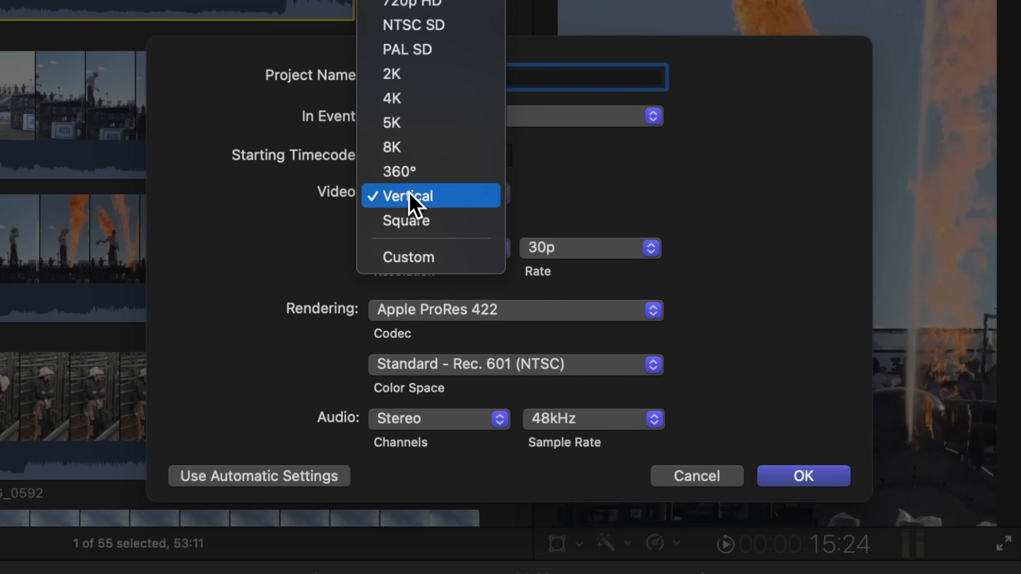
{"action": "left_click", "coordinate": [441, 194]}
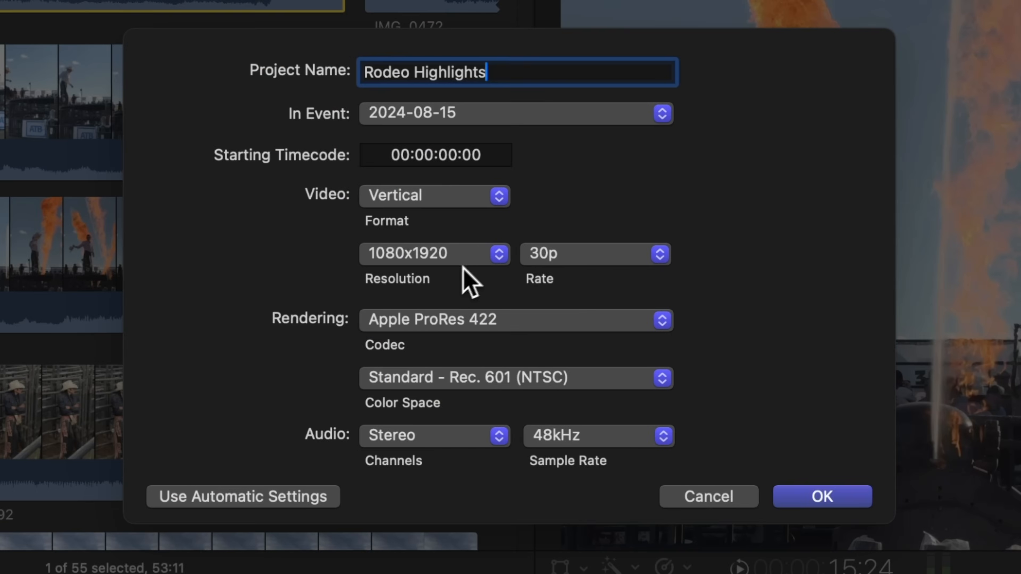
{"action": "left_click", "coordinate": [560, 254]}
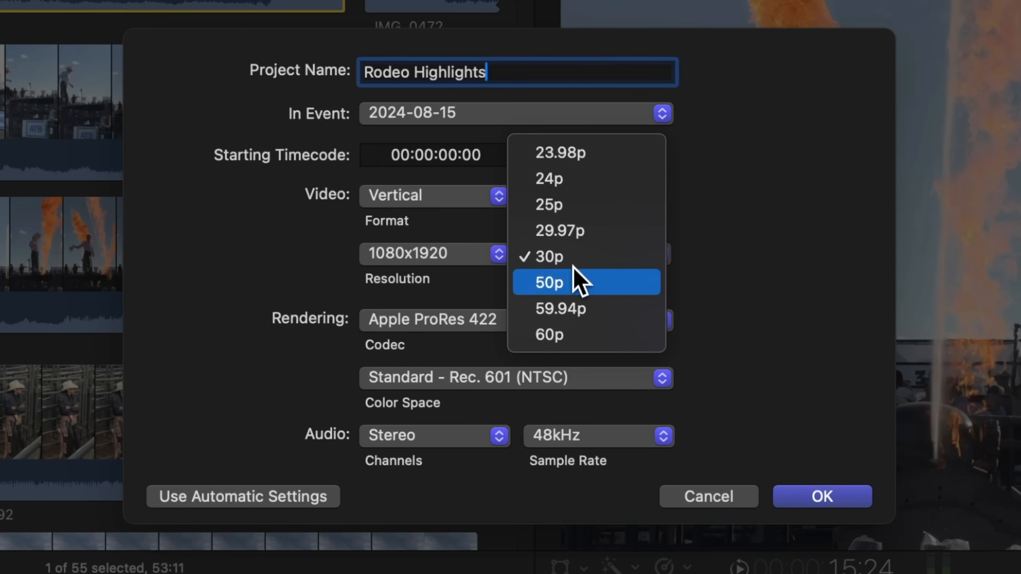
{"action": "left_click", "coordinate": [580, 260]}
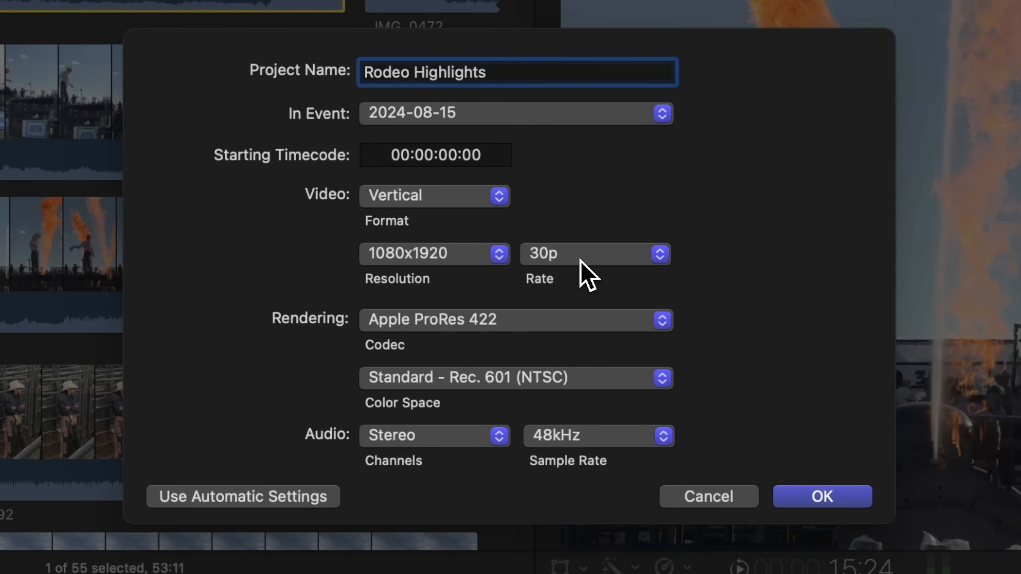
{"action": "left_click", "coordinate": [364, 377]}
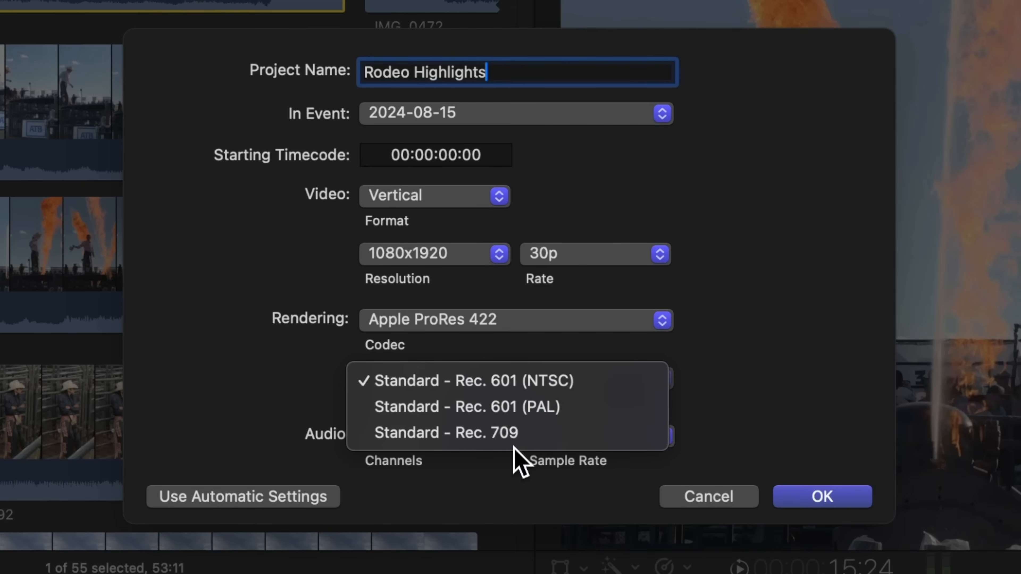
{"action": "left_click", "coordinate": [529, 440]}
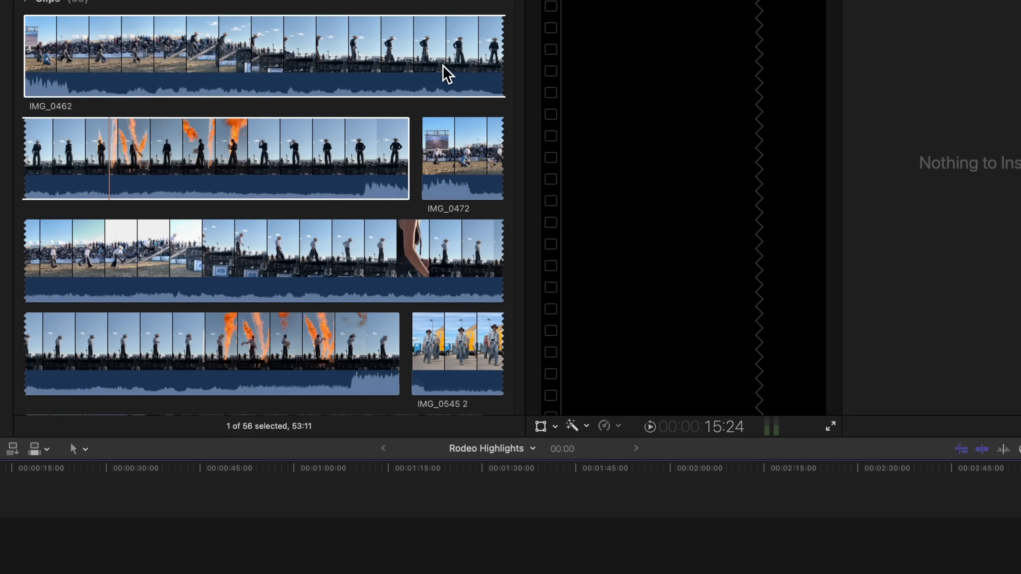
Step: Select all video clips in the event and add them to the empty Rodeo Highlights timeline
{"action": "scroll", "coordinate": [418, 76], "scroll_direction": "down", "scroll_amount": 20}
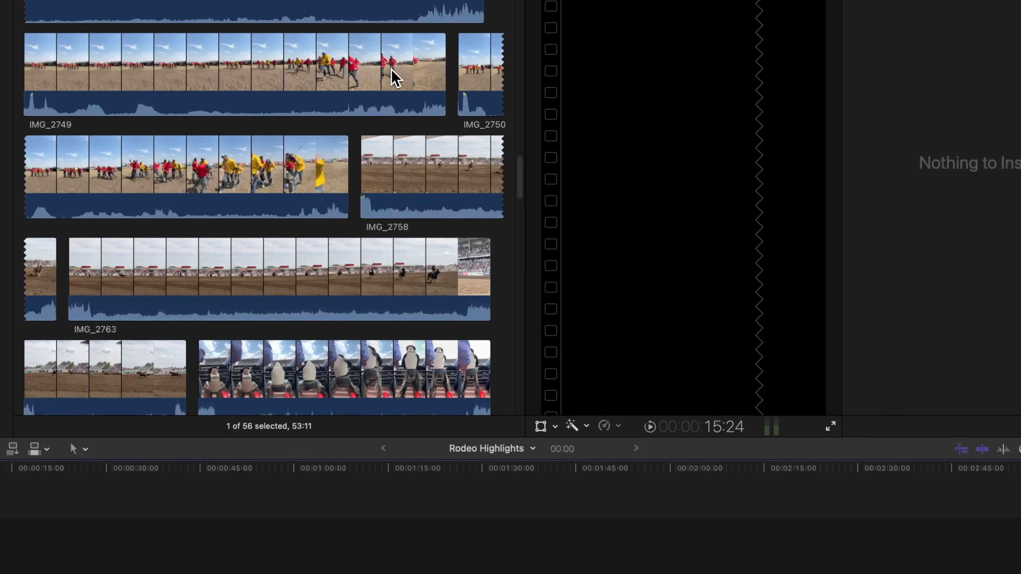
{"action": "left_click", "coordinate": [177, 538]}
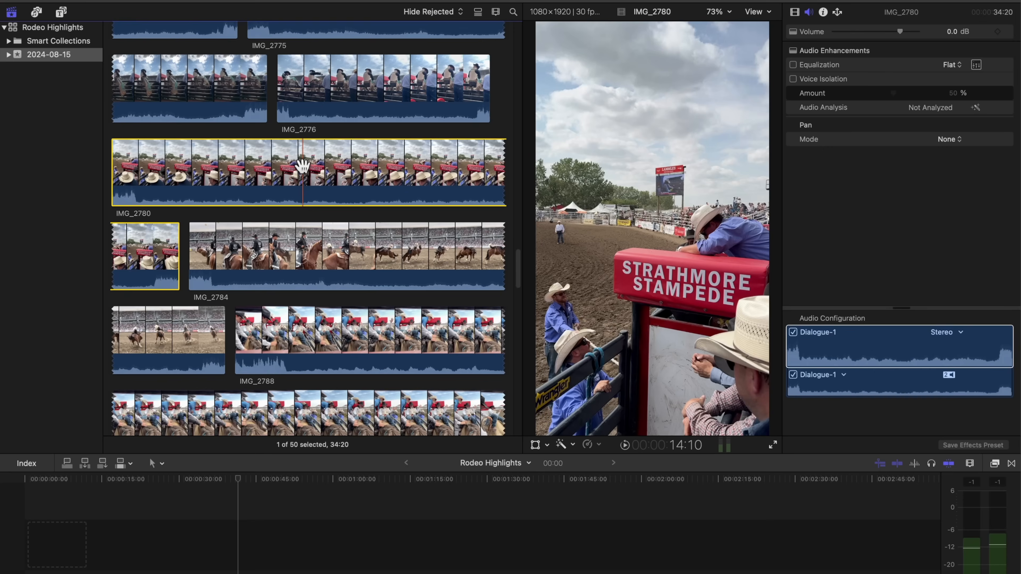
{"action": "key", "text": "super+a"}
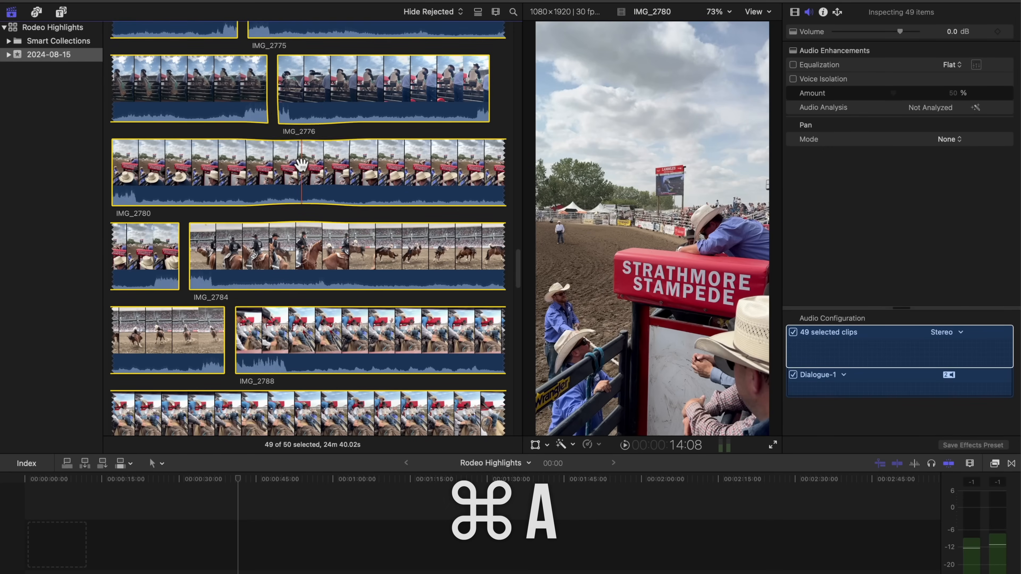
{"action": "left_click_drag", "start_coordinate": [302, 165], "coordinate": [326, 121]}
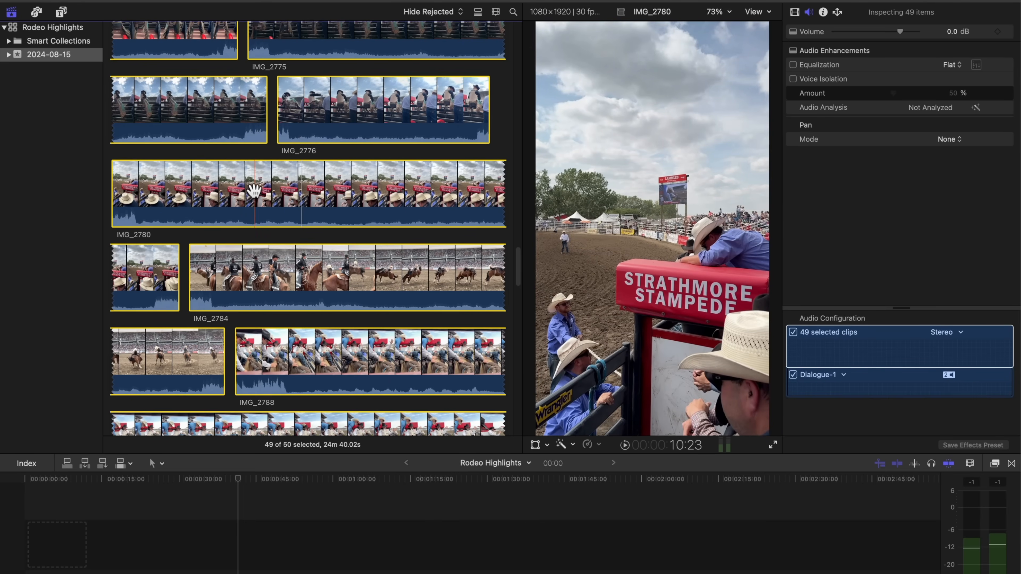
{"action": "left_click_drag", "start_coordinate": [213, 469], "coordinate": [186, 558]}
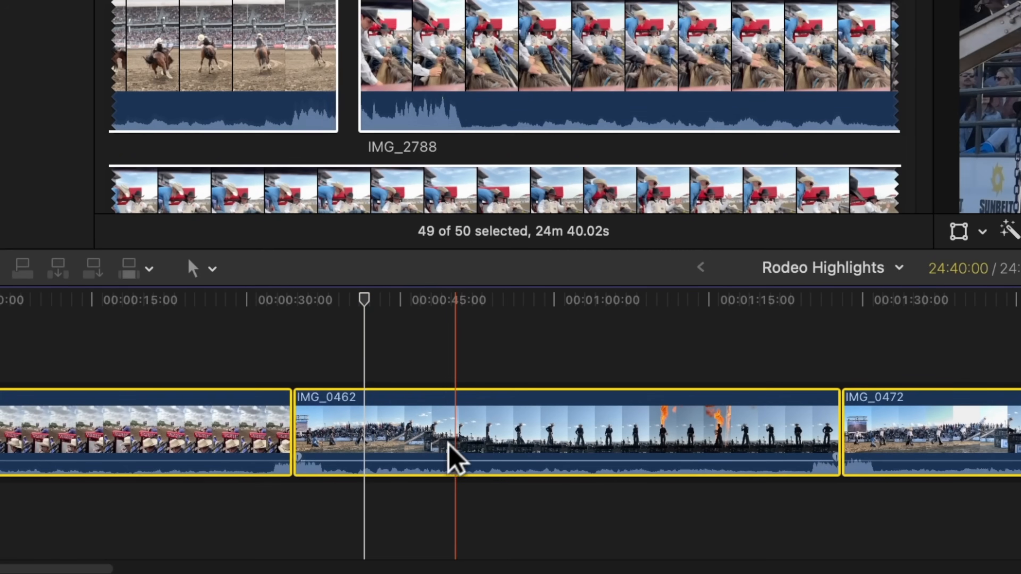
Step: Change the duration of all selected timeline clips to 1:00 and play the project from the beginning
{"action": "right_click", "coordinate": [457, 429]}
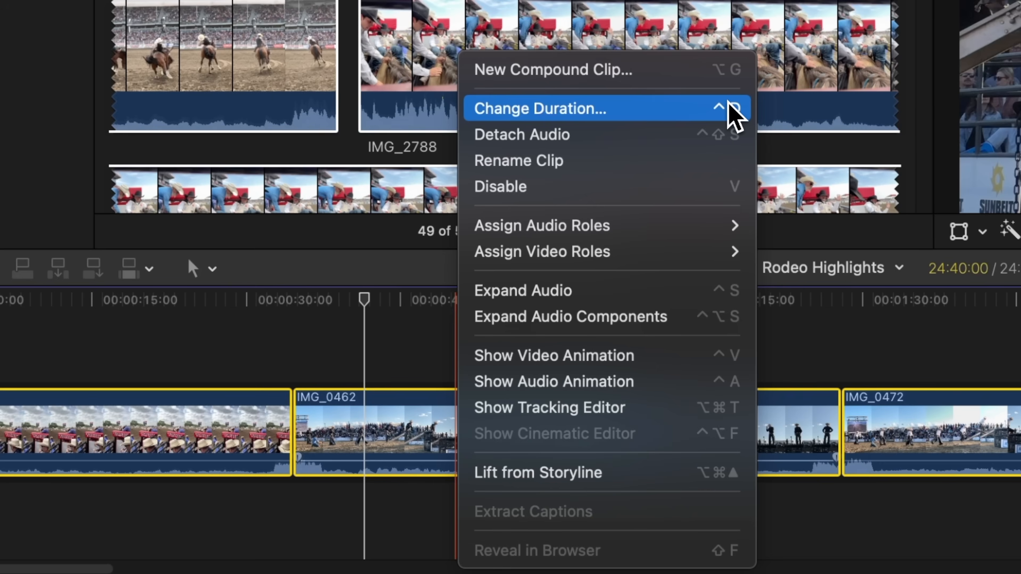
{"action": "left_click", "coordinate": [715, 114]}
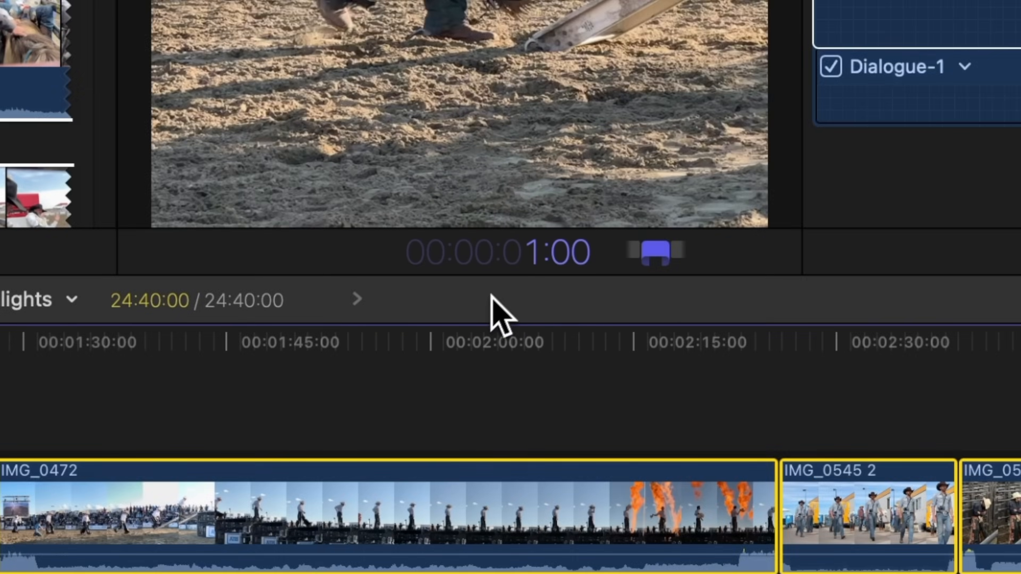
{"action": "key", "text": "Return"}
{"action": "key", "text": "Home"}
{"action": "key", "text": "space"}
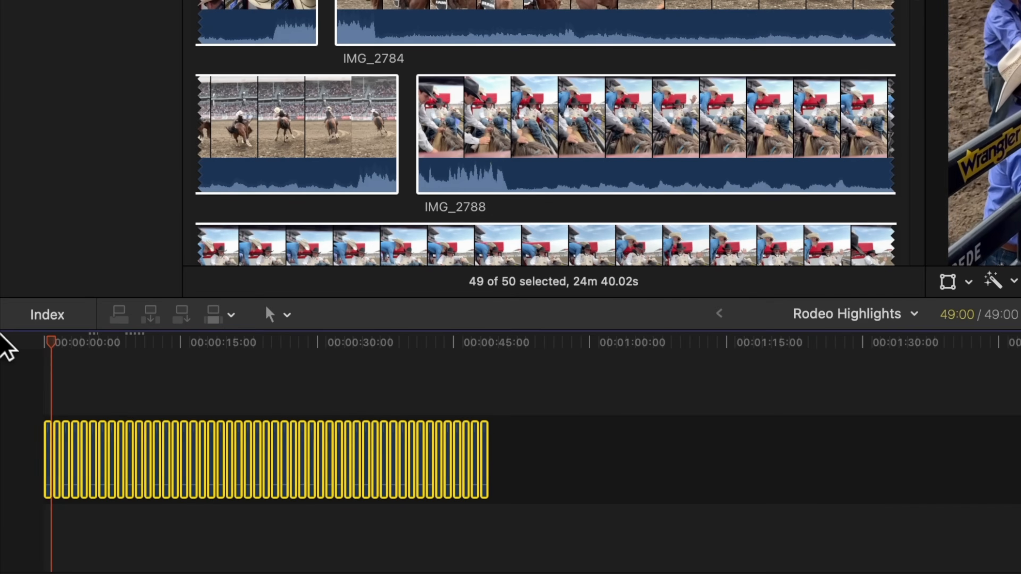
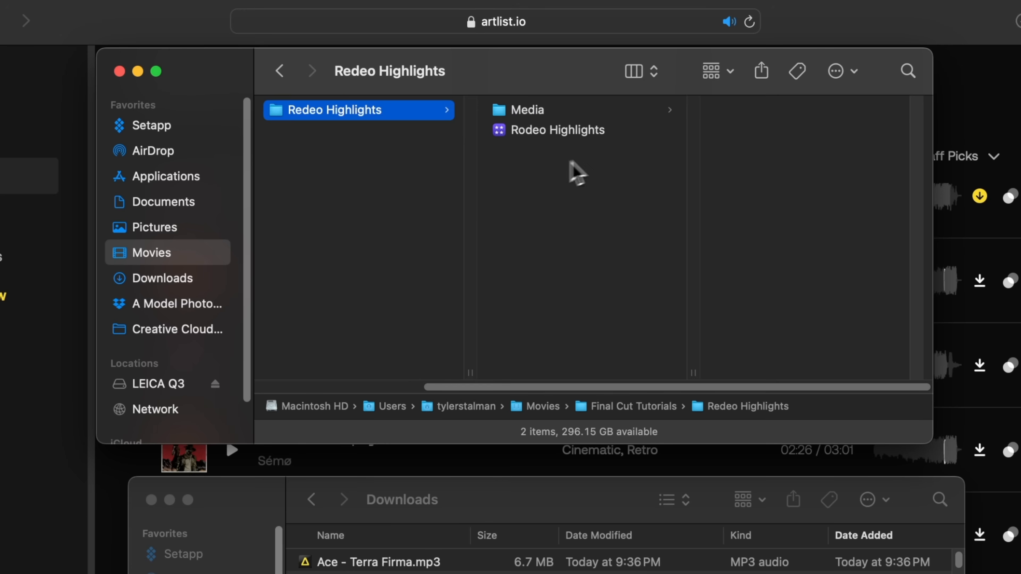
Step: In Finder, move Ace - Terra Firma.mp3 from Downloads into the Audio folder inside Media and open that folder
{"action": "left_click", "coordinate": [537, 112]}
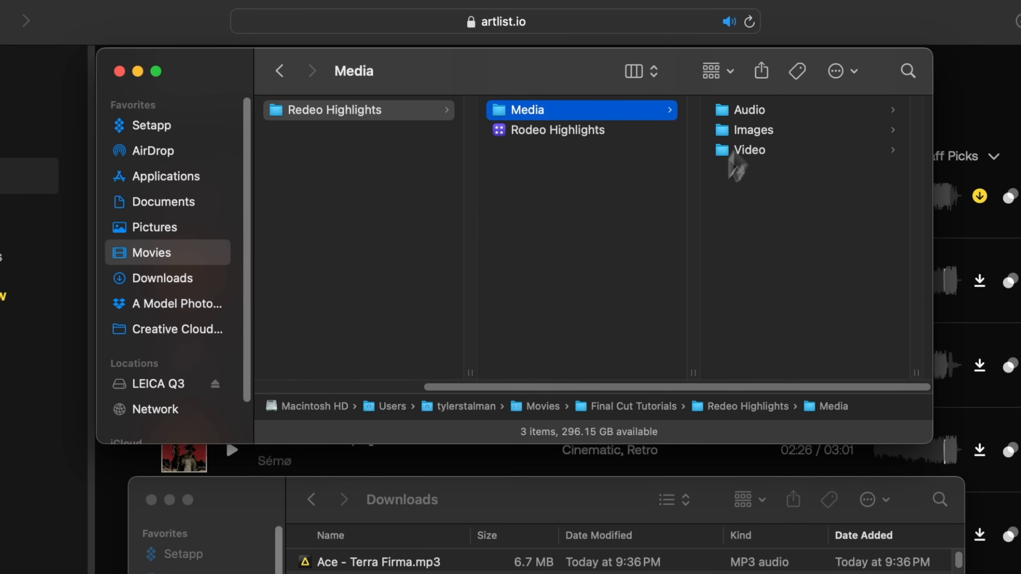
{"action": "left_click_drag", "start_coordinate": [383, 571], "coordinate": [743, 113]}
{"action": "left_click", "coordinate": [744, 115]}
{"action": "left_click", "coordinate": [745, 115]}
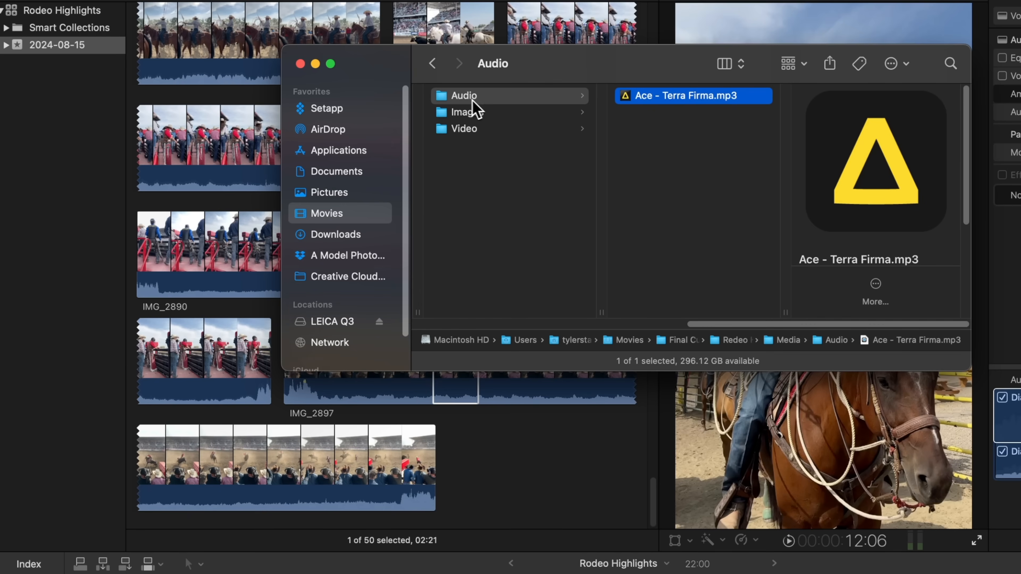
Step: Import the Audio folder into the 2024-08-15 event and show its keyword collection
{"action": "left_click_drag", "start_coordinate": [472, 99], "coordinate": [377, 101]}
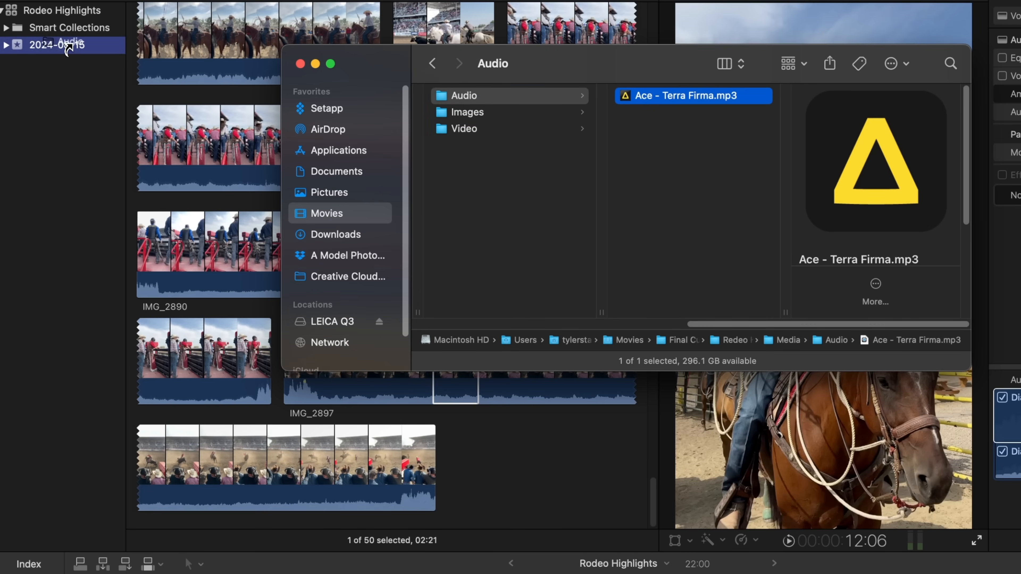
{"action": "left_click_drag", "start_coordinate": [68, 49], "coordinate": [73, 50]}
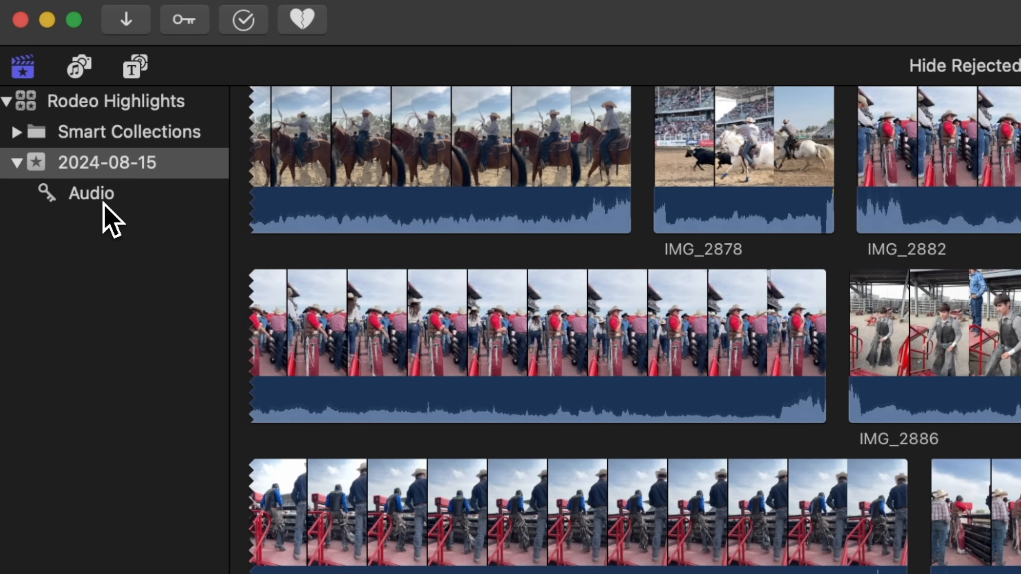
{"action": "left_click", "coordinate": [109, 216]}
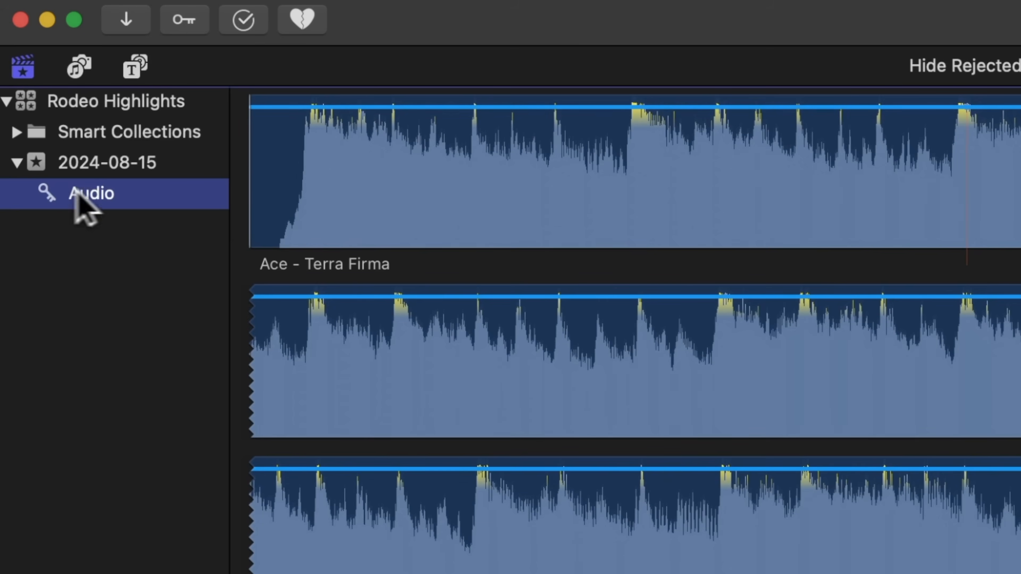
Step: Select the Ace - Terra Firma track and zoom out its waveform in the browser
{"action": "key", "text": "super+a"}
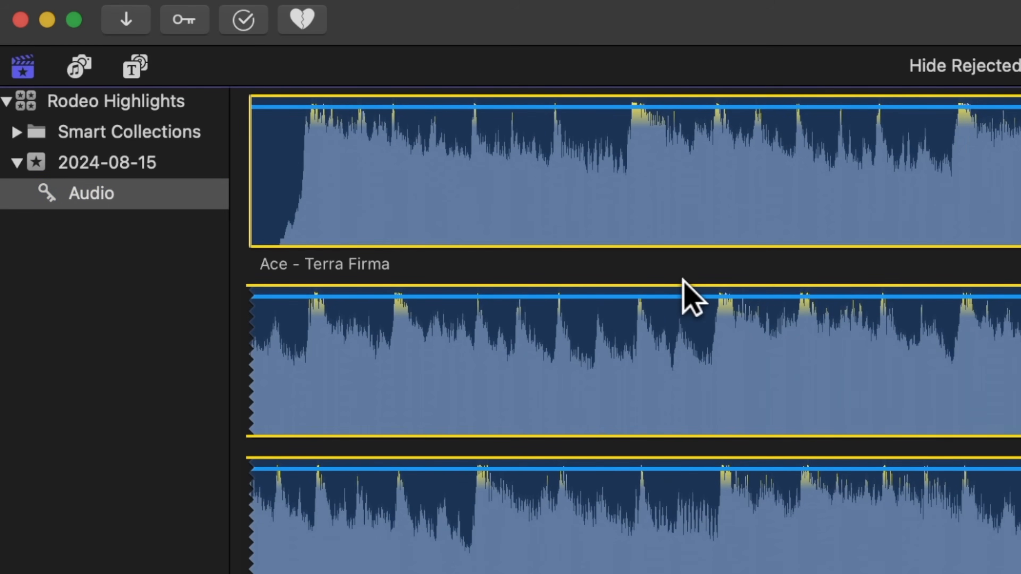
{"action": "key", "text": "super+minus"}
{"action": "key", "text": "super+minus"}
{"action": "key", "text": "super+minus"}
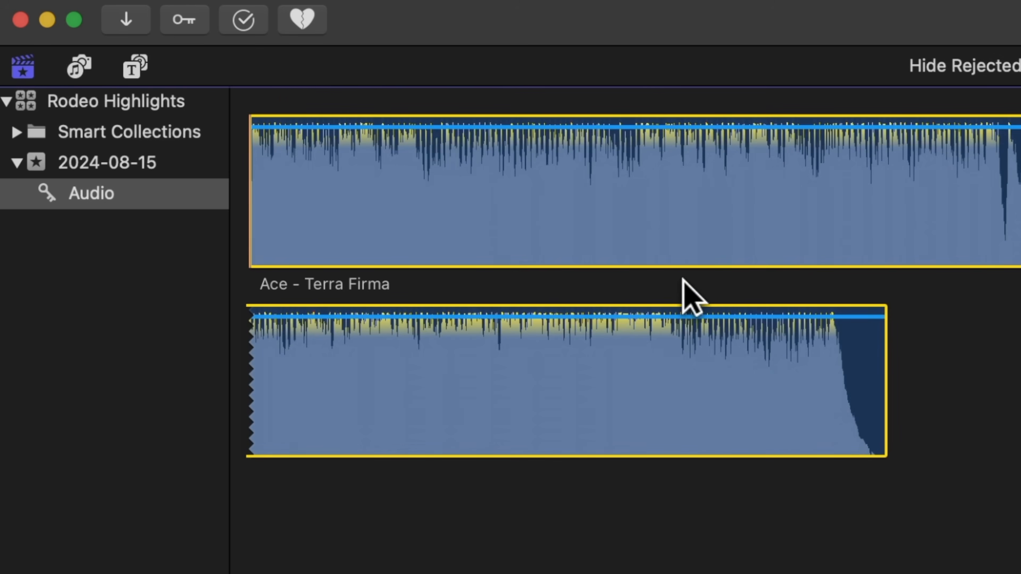
Step: Reveal the song file in Finder and bring the Video folder into the 2024-08-15 event as a keyword collection
{"action": "key", "text": "shift+super+r"}
{"action": "left_click_drag", "start_coordinate": [523, 228], "coordinate": [454, 234]}
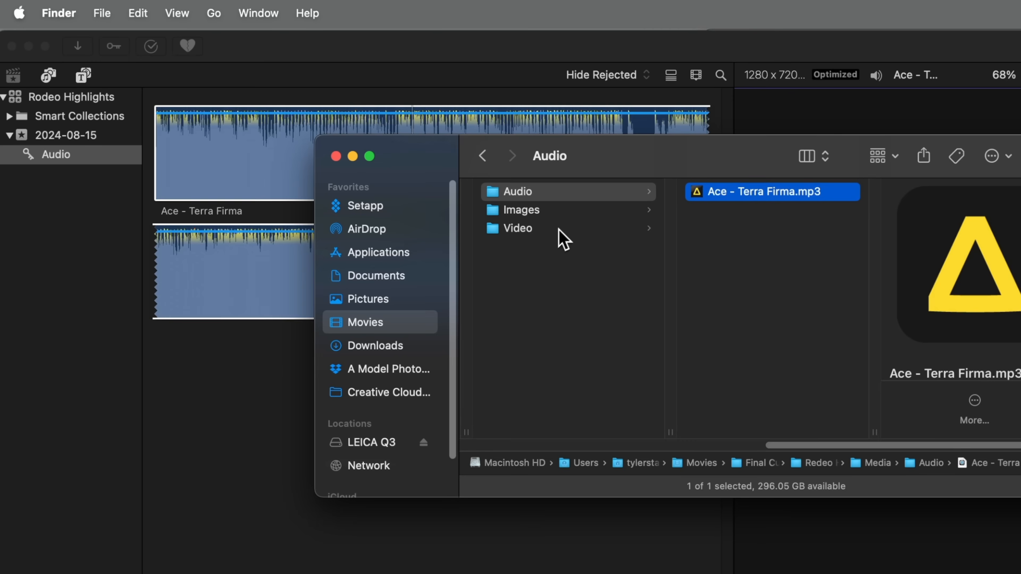
{"action": "left_click_drag", "start_coordinate": [140, 181], "coordinate": [65, 139]}
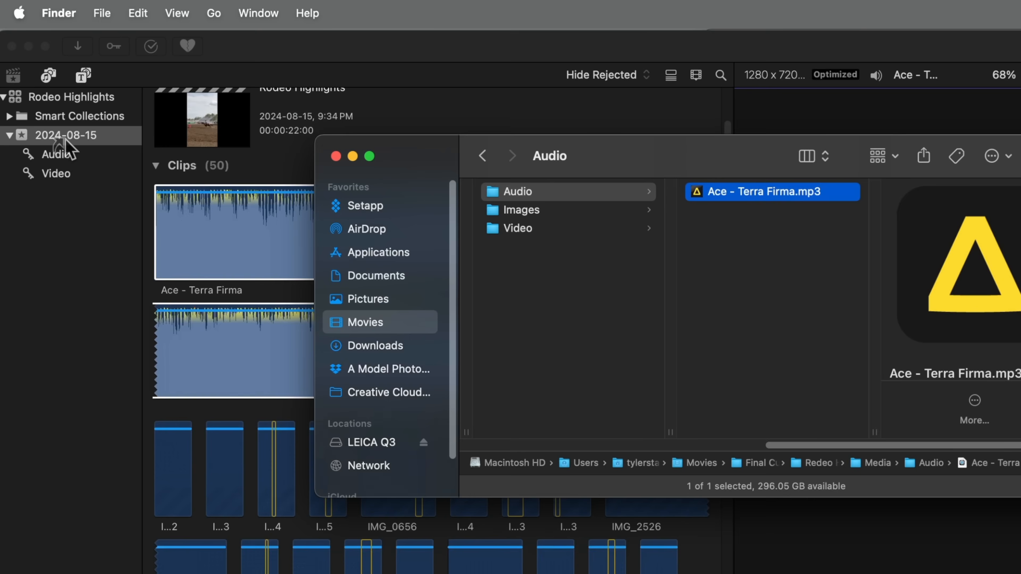
Step: View the contents of the 2024-08-15 event and of its Video and Audio keyword collections
{"action": "left_click", "coordinate": [66, 139]}
{"action": "left_click", "coordinate": [56, 174]}
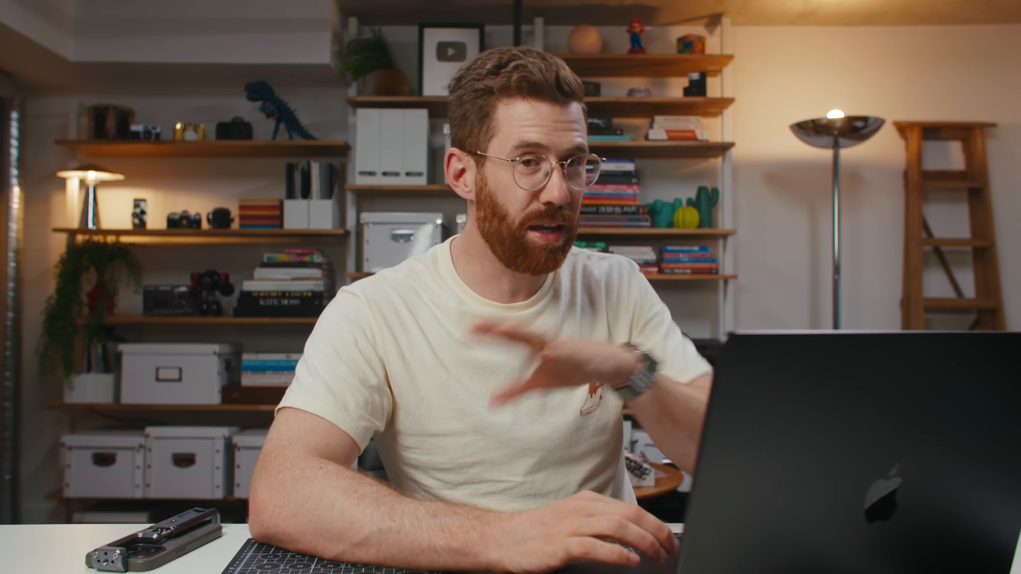
{"action": "left_click", "coordinate": [102, 227]}
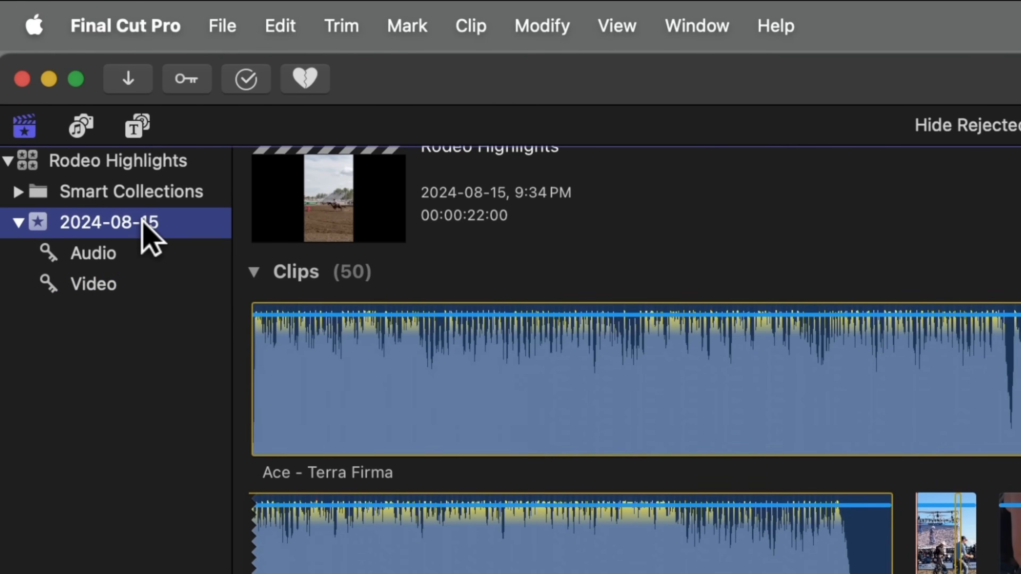
{"action": "left_click", "coordinate": [96, 258]}
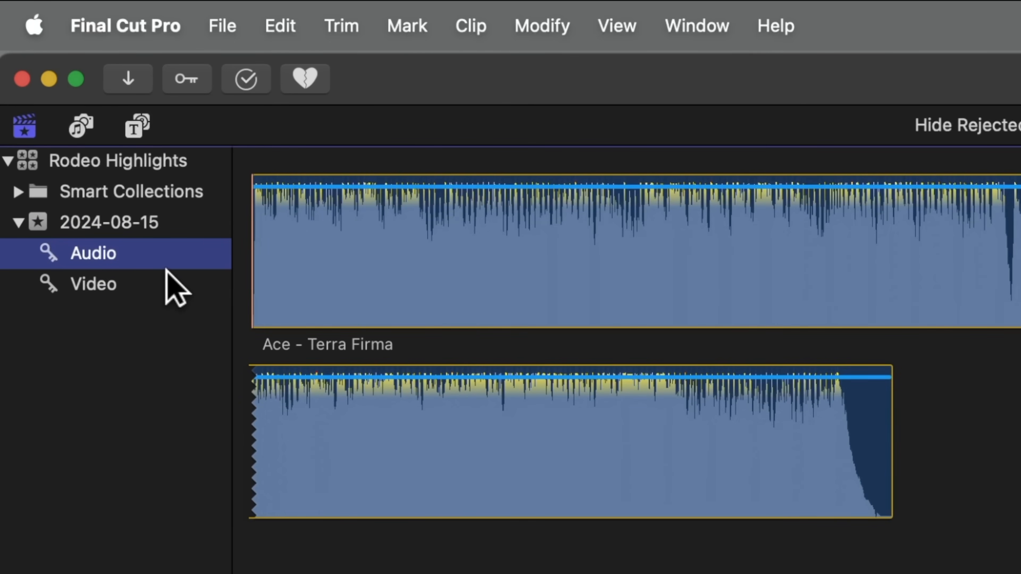
Step: Assign the Music audio role to the Ace - Terra Firma track in the browser
{"action": "right_click", "coordinate": [475, 251]}
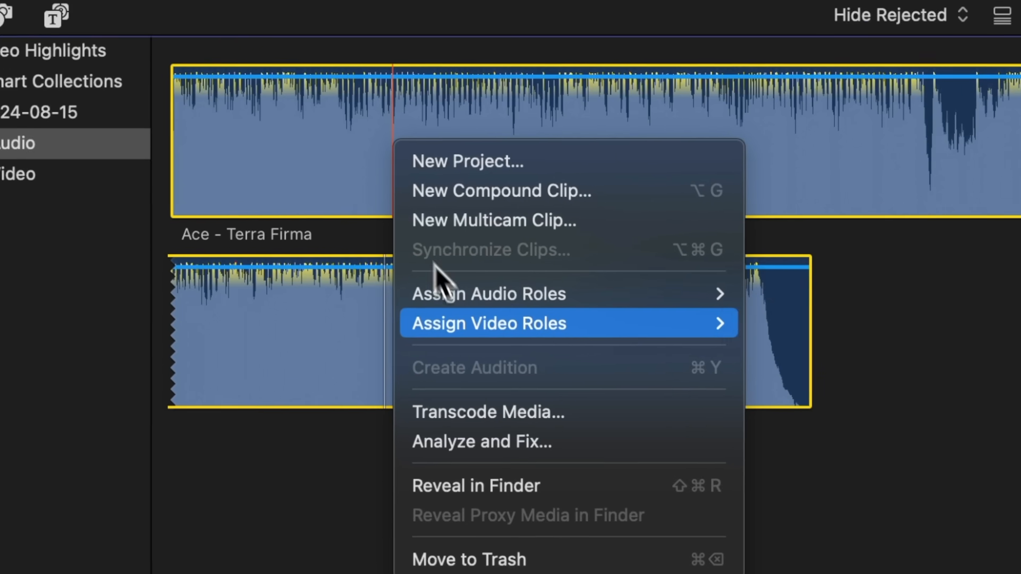
{"action": "mouse_move", "coordinate": [619, 431]}
{"action": "mouse_move", "coordinate": [523, 243]}
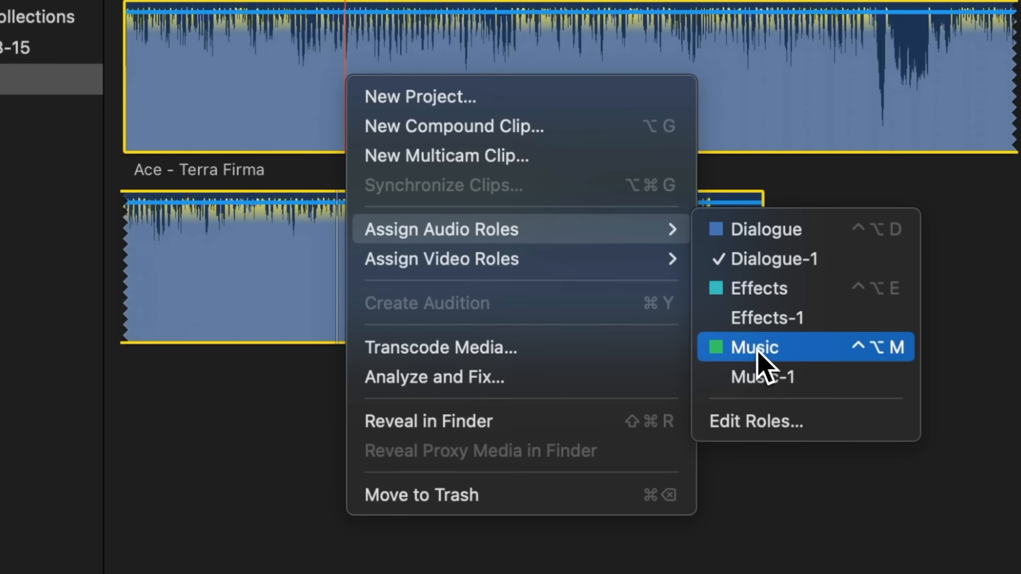
{"action": "left_click", "coordinate": [752, 347]}
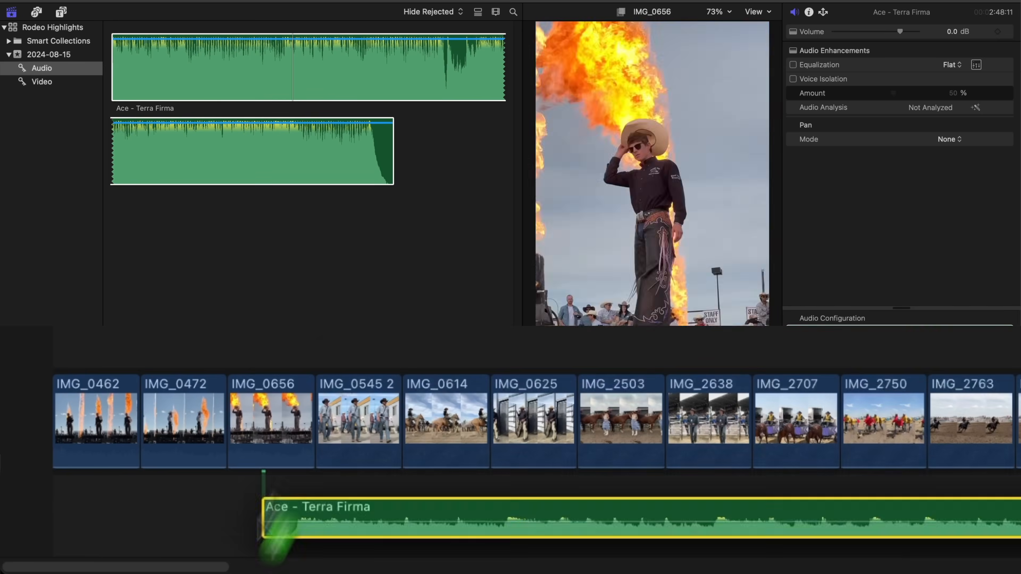
Step: Move the Ace - Terra Firma track to the start of the timeline and trim its end to the last video clip
{"action": "left_click_drag", "start_coordinate": [278, 527], "coordinate": [75, 529]}
{"action": "key", "text": "shift+z"}
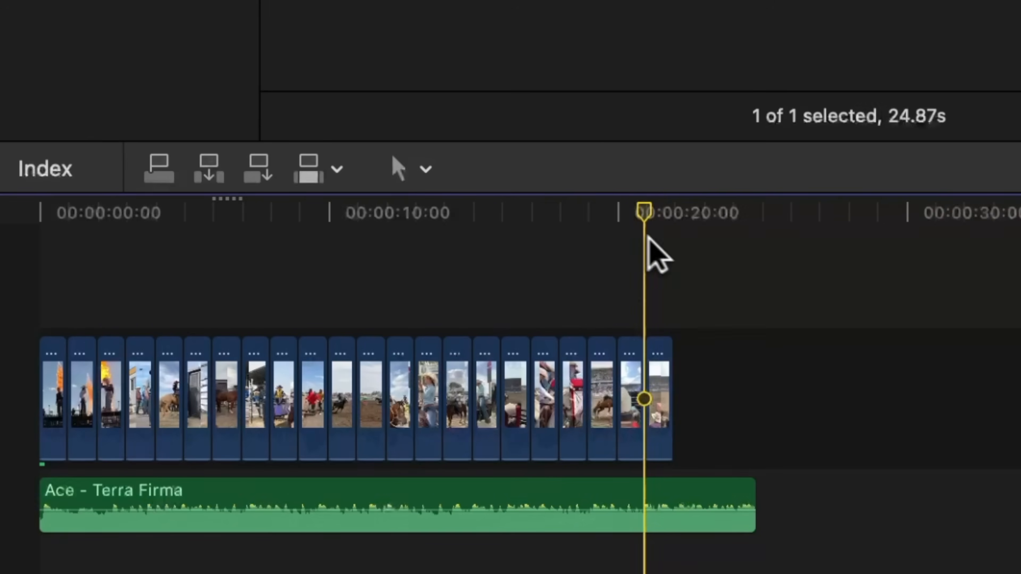
{"action": "left_click_drag", "start_coordinate": [647, 228], "coordinate": [683, 247]}
{"action": "left_click_drag", "start_coordinate": [734, 481], "coordinate": [683, 493]}
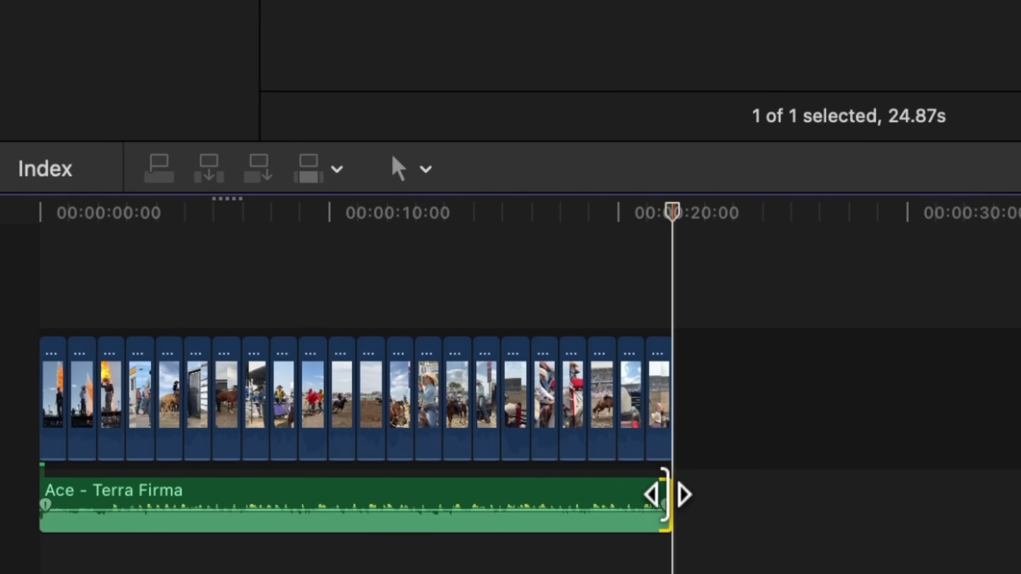
{"action": "key", "text": "super+equal"}
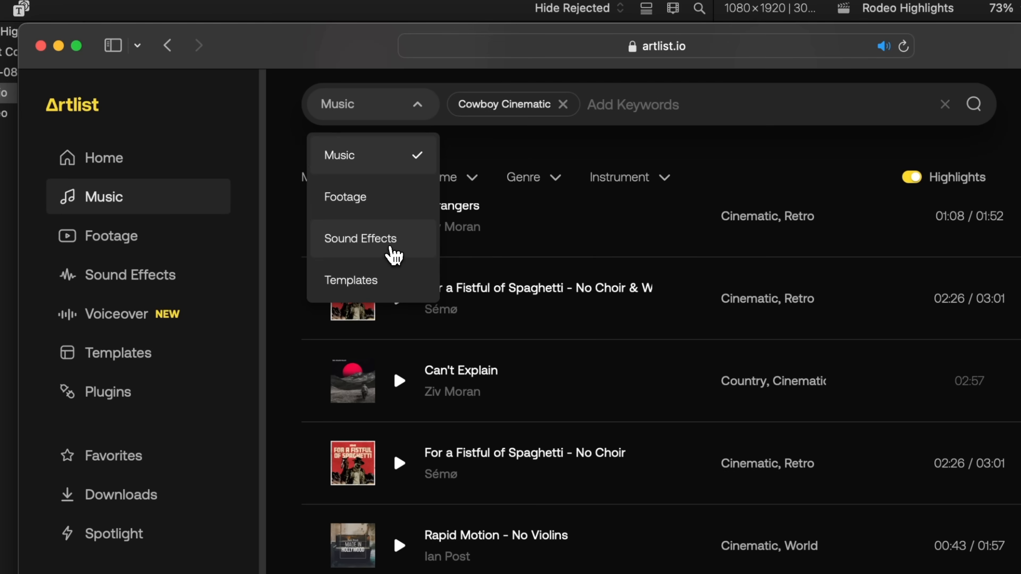
Step: Switch Artlist to sound effects, search for Flames and preview several of the fire sounds
{"action": "left_click", "coordinate": [391, 249]}
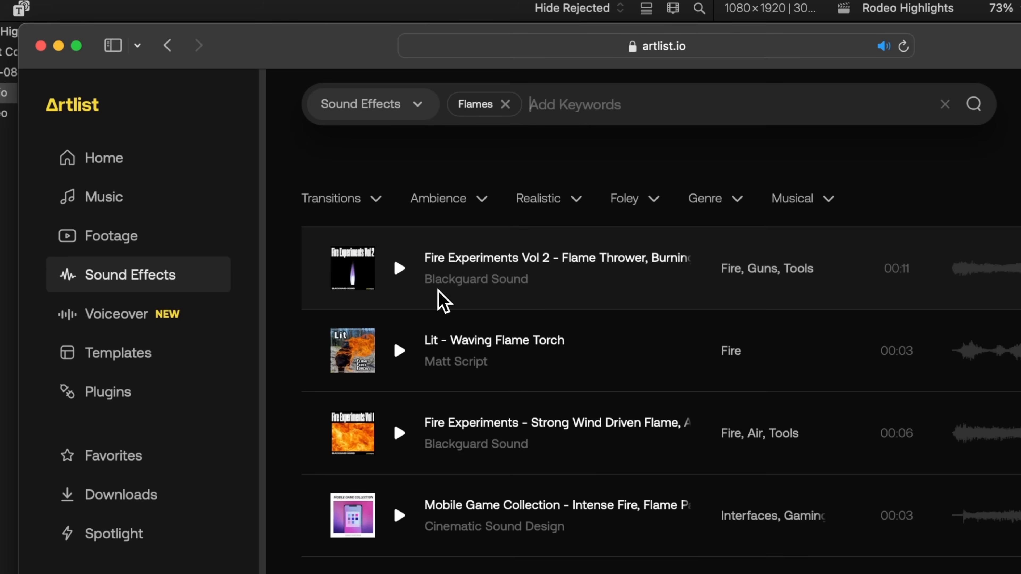
{"action": "left_click", "coordinate": [399, 351]}
{"action": "left_click", "coordinate": [399, 433]}
{"action": "left_click", "coordinate": [313, 404]}
{"action": "scroll", "coordinate": [314, 411], "scroll_direction": "down", "scroll_amount": 1}
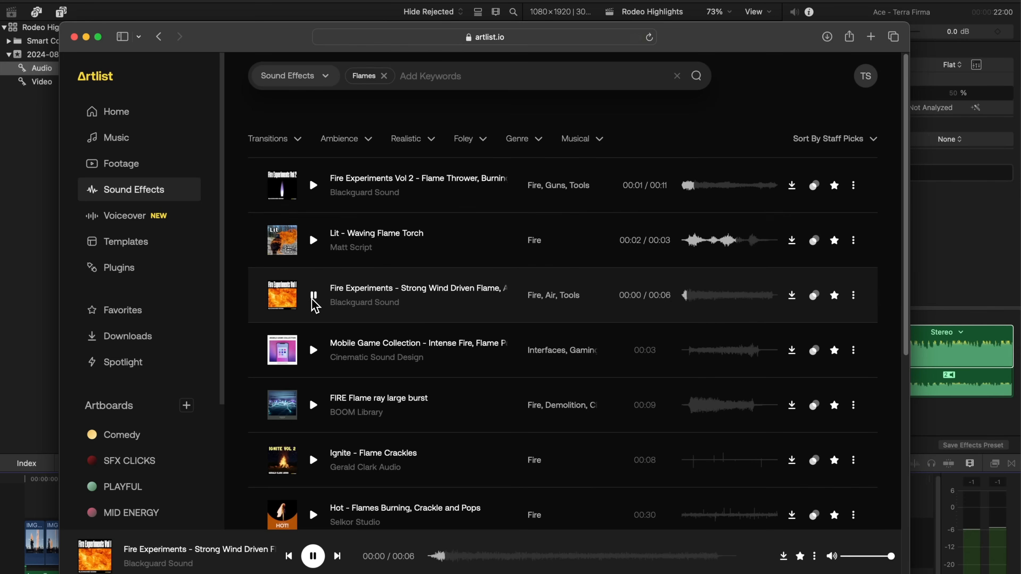
{"action": "left_click", "coordinate": [314, 417]}
{"action": "scroll", "coordinate": [313, 422], "scroll_direction": "down", "scroll_amount": 1}
{"action": "left_click", "coordinate": [313, 430]}
{"action": "left_click", "coordinate": [313, 479]}
{"action": "scroll", "coordinate": [314, 480], "scroll_direction": "down", "scroll_amount": 1}
{"action": "left_click", "coordinate": [313, 484]}
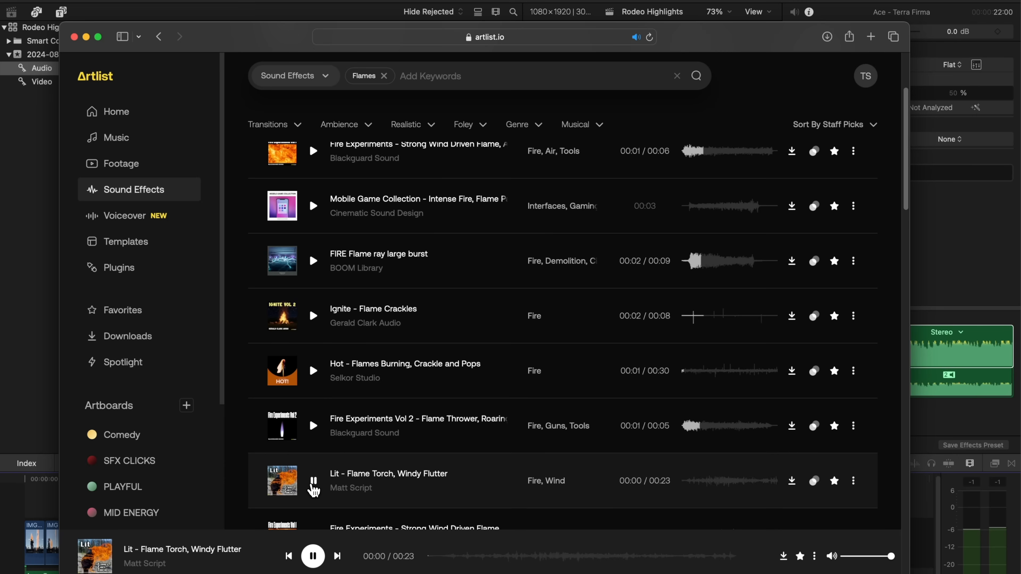
{"action": "scroll", "coordinate": [313, 487], "scroll_direction": "down", "scroll_amount": 2}
{"action": "left_click", "coordinate": [313, 474]}
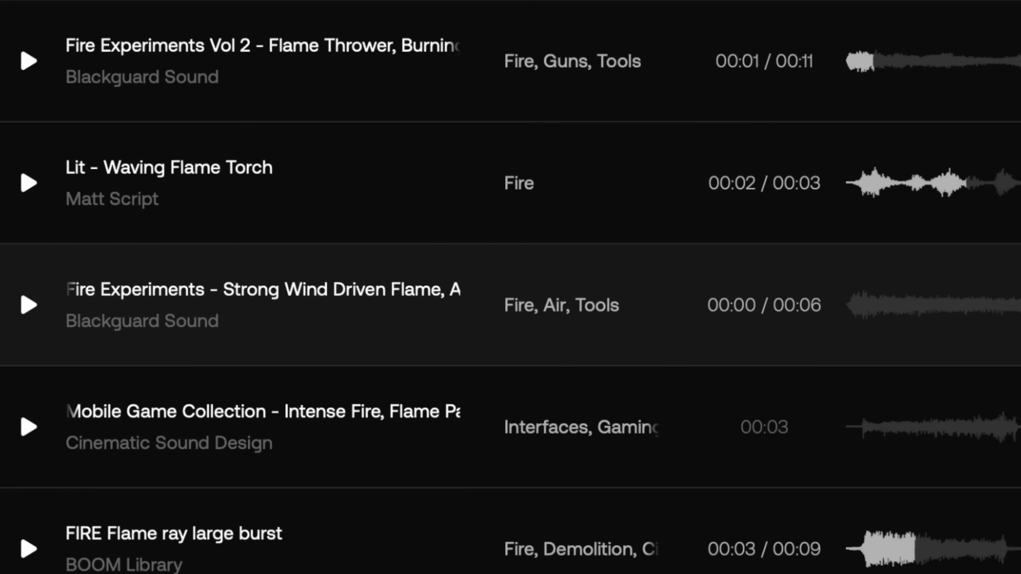
Step: Download the Fire Experiments - Strong Wind Driven Flame sound effect and move the file into the project's Audio folder
{"action": "left_click", "coordinate": [818, 310]}
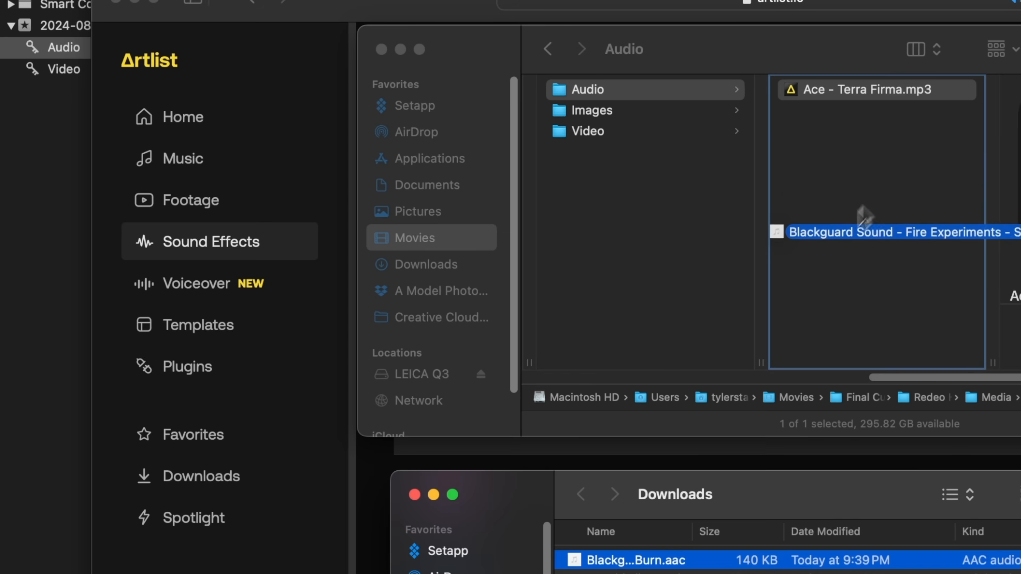
{"action": "left_click_drag", "start_coordinate": [862, 217], "coordinate": [855, 244]}
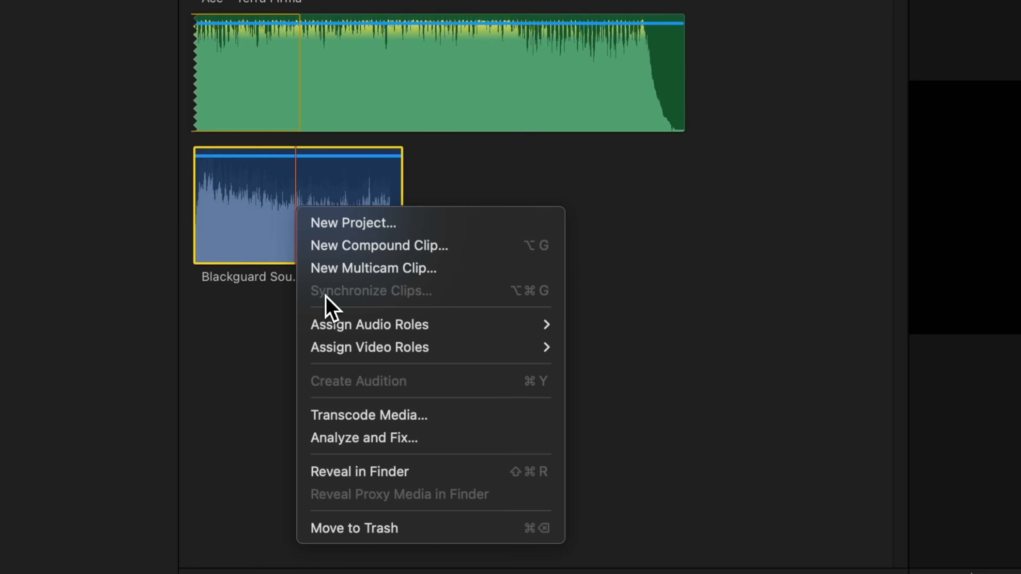
Step: Assign the Effects audio role to the flame sound, position it just after the start of the timeline and play it back
{"action": "mouse_move", "coordinate": [364, 330]}
{"action": "left_click", "coordinate": [619, 366]}
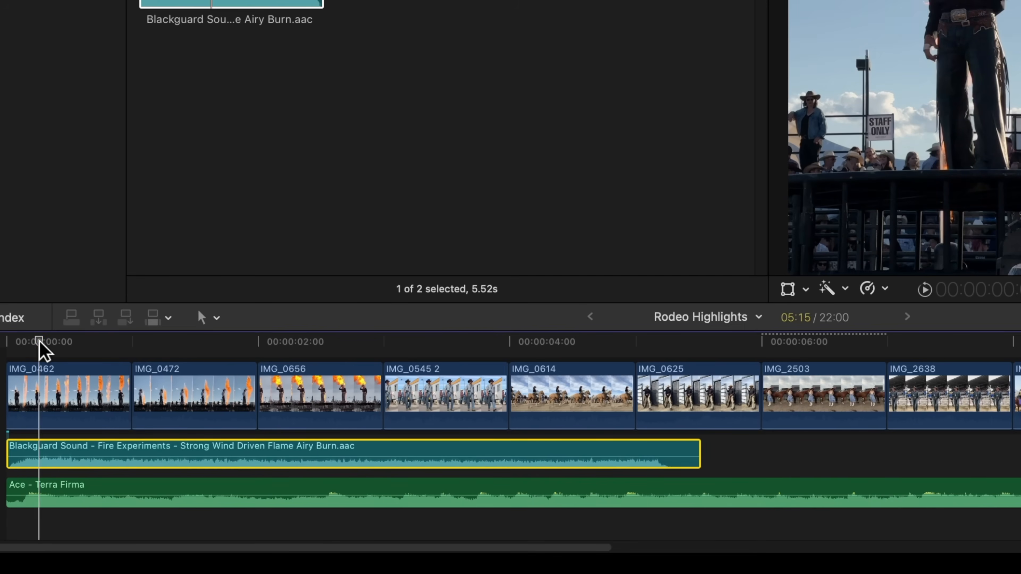
{"action": "left_click_drag", "start_coordinate": [36, 443], "coordinate": [40, 425]}
{"action": "left_click", "coordinate": [11, 342]}
{"action": "key", "text": "space"}
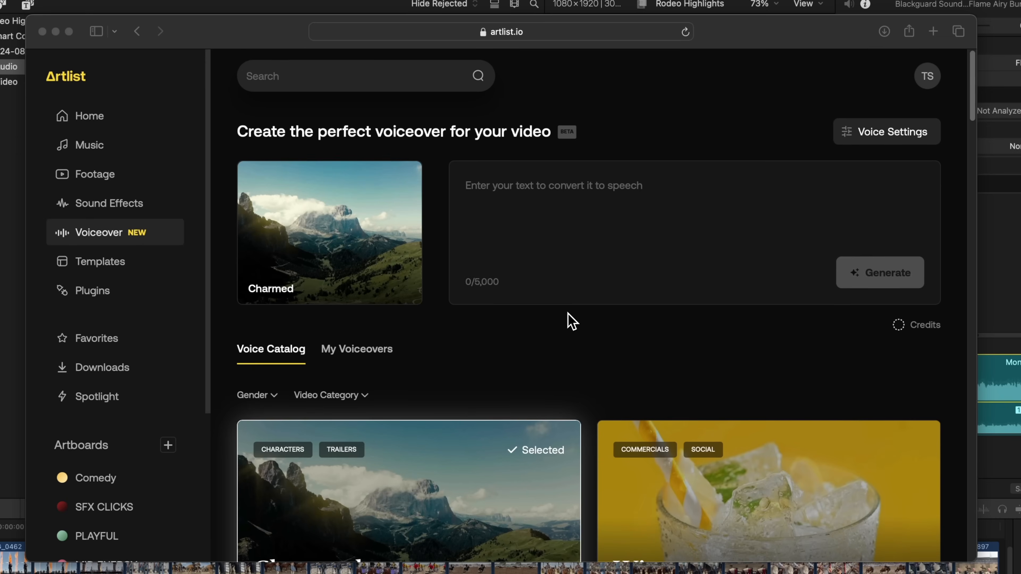
Step: Look through Artlist's voiceover catalog and preview voices such as All-Rounder
{"action": "scroll", "coordinate": [569, 320], "scroll_direction": "down", "scroll_amount": 4}
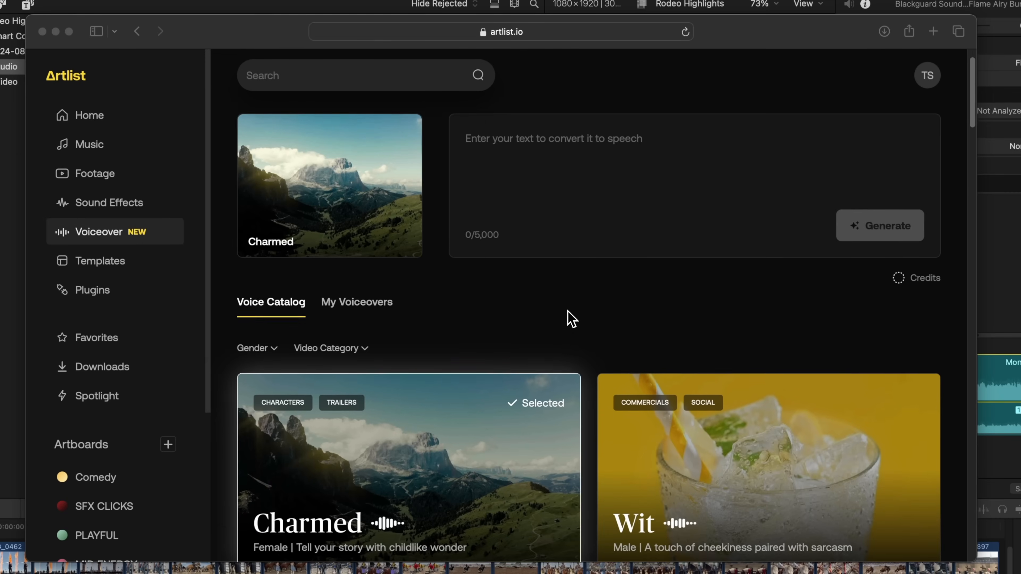
{"action": "scroll", "coordinate": [570, 319], "scroll_direction": "down", "scroll_amount": 5}
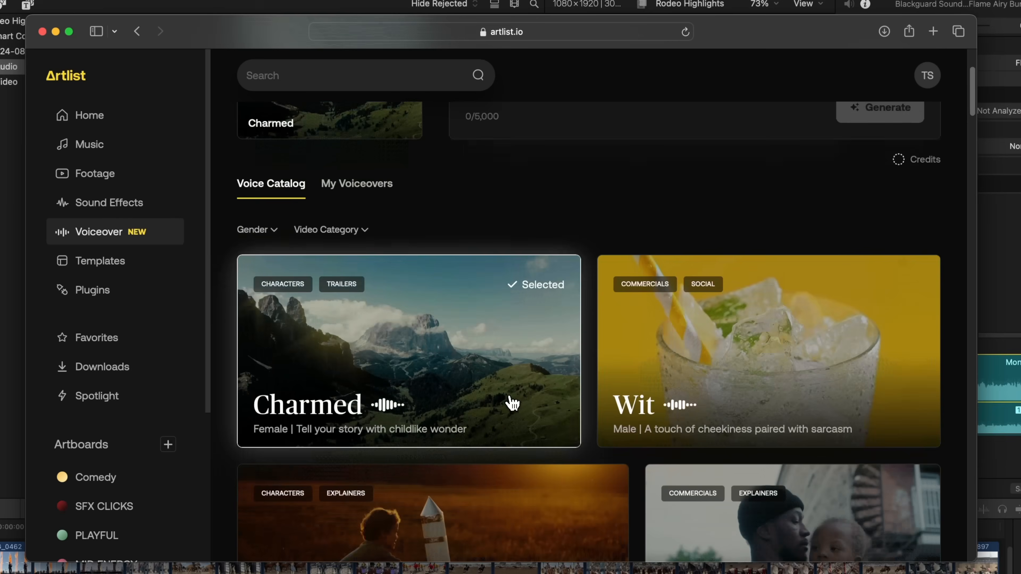
{"action": "scroll", "coordinate": [511, 401], "scroll_direction": "down", "scroll_amount": 5}
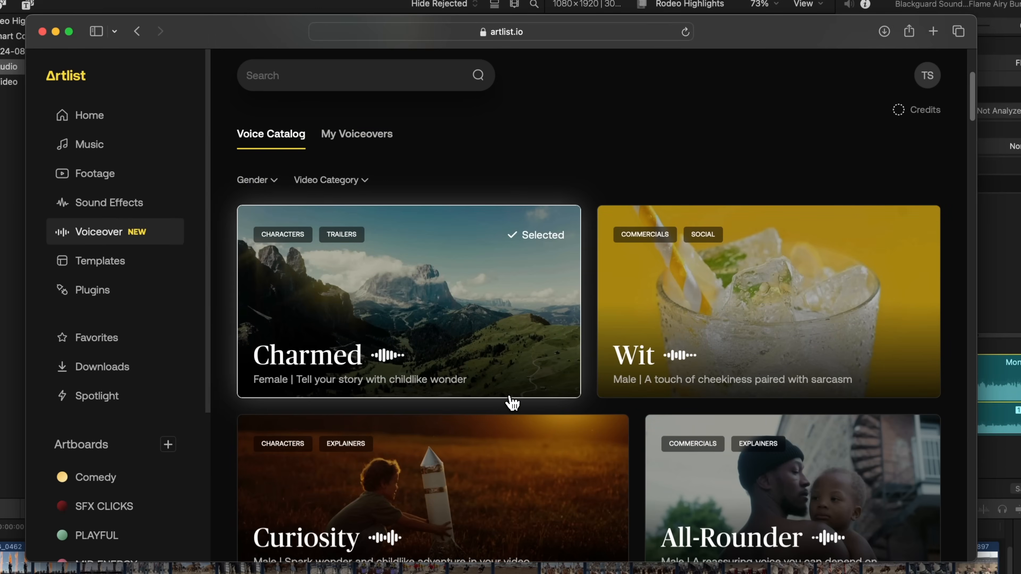
{"action": "mouse_move", "coordinate": [724, 232]}
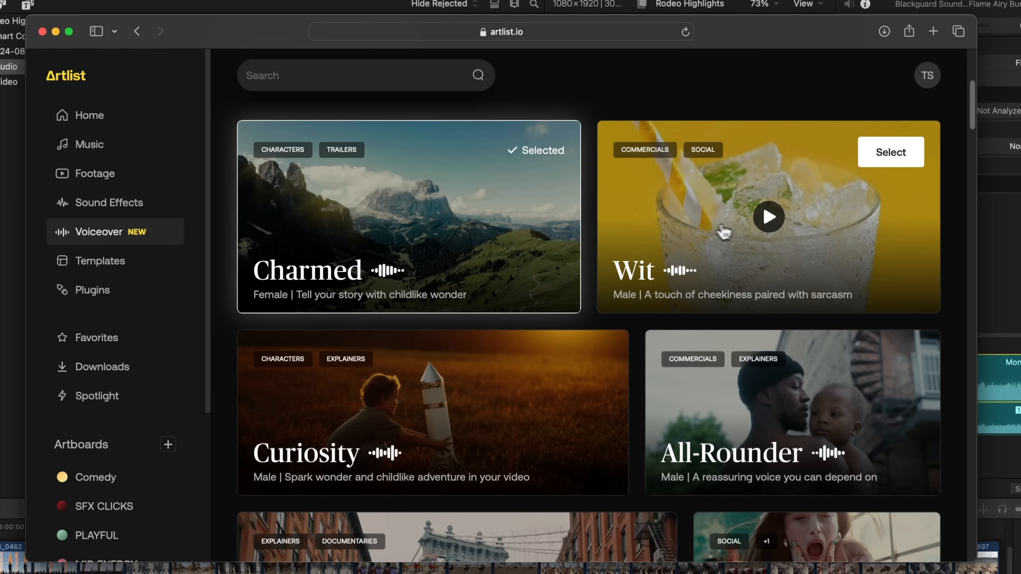
{"action": "left_click", "coordinate": [707, 412]}
{"action": "scroll", "coordinate": [708, 414], "scroll_direction": "down", "scroll_amount": 1}
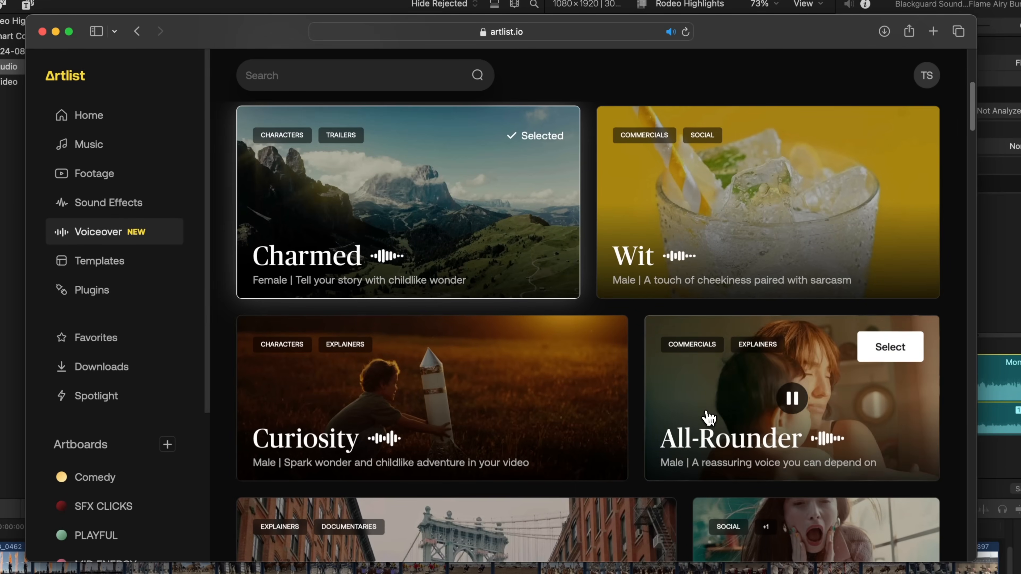
{"action": "mouse_move", "coordinate": [422, 342]}
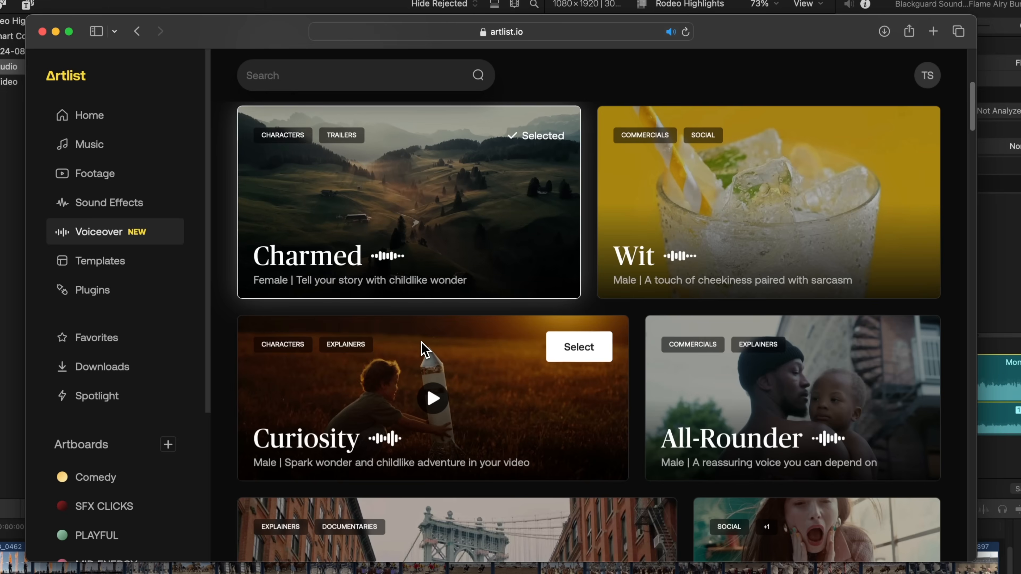
{"action": "scroll", "coordinate": [421, 342], "scroll_direction": "down", "scroll_amount": 10}
{"action": "left_click", "coordinate": [409, 296]}
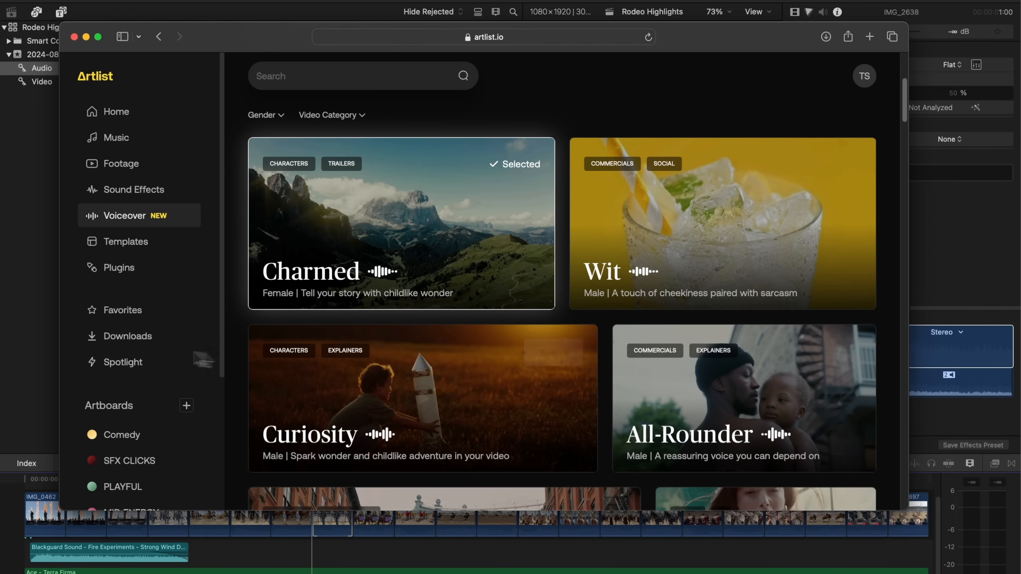
Step: Filter the voice catalog to Male and Trailers and select the Shadow voice
{"action": "left_click", "coordinate": [25, 325]}
{"action": "left_click_drag", "start_coordinate": [324, 480], "coordinate": [347, 482]}
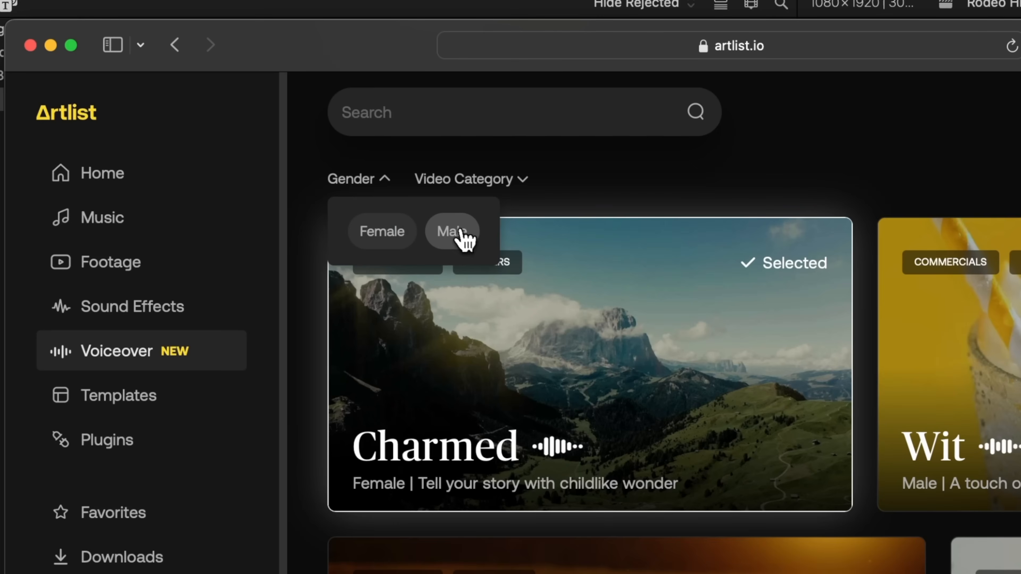
{"action": "left_click", "coordinate": [459, 231]}
{"action": "left_click", "coordinate": [499, 179]}
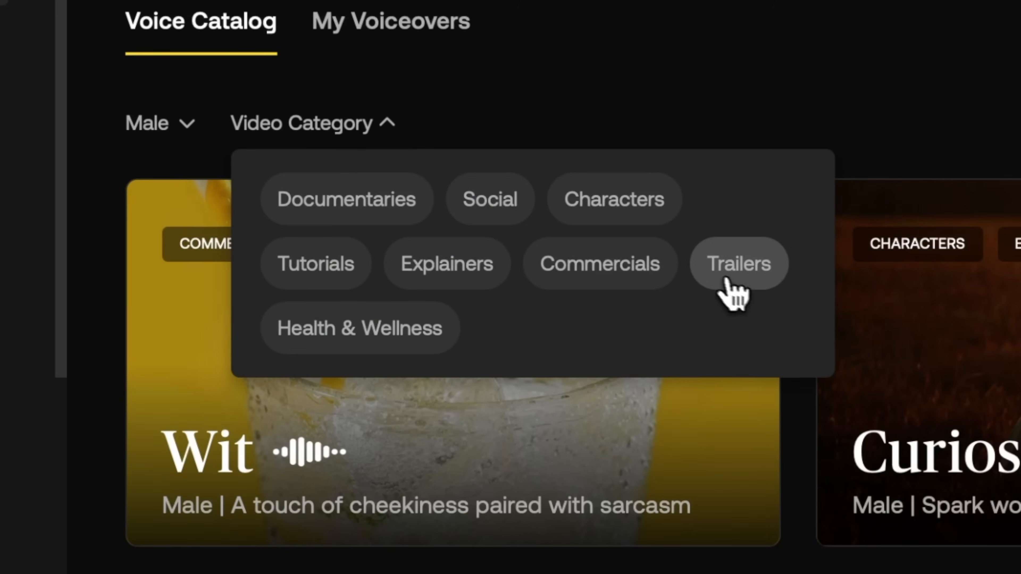
{"action": "left_click", "coordinate": [748, 271]}
{"action": "left_click", "coordinate": [826, 156]}
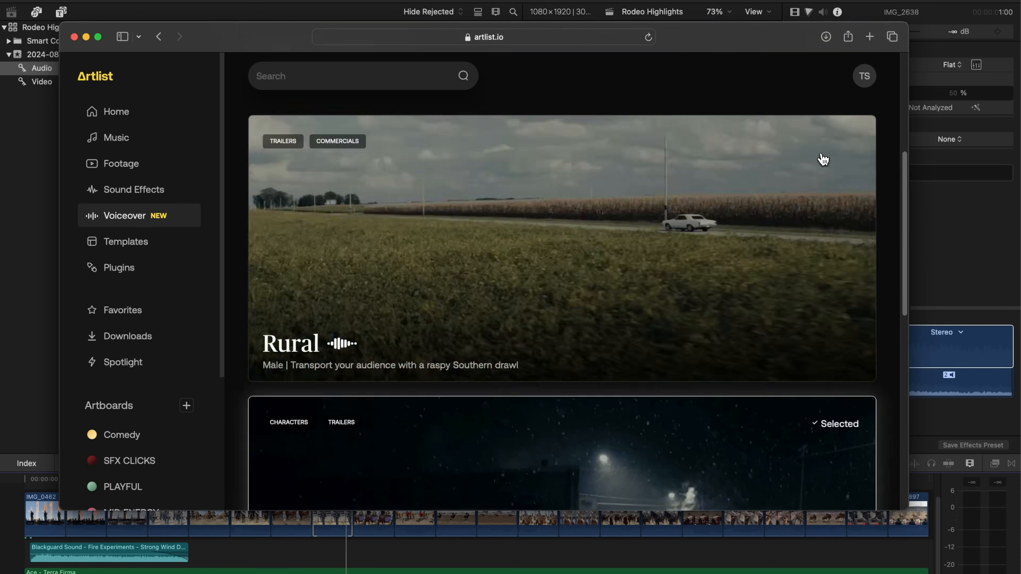
Step: Enter the script beginning "There's more to a cowboy than a hat and boots", generate the Shadow voiceover and listen to it
{"action": "left_click", "coordinate": [573, 173]}
{"action": "type", "text": "T"}
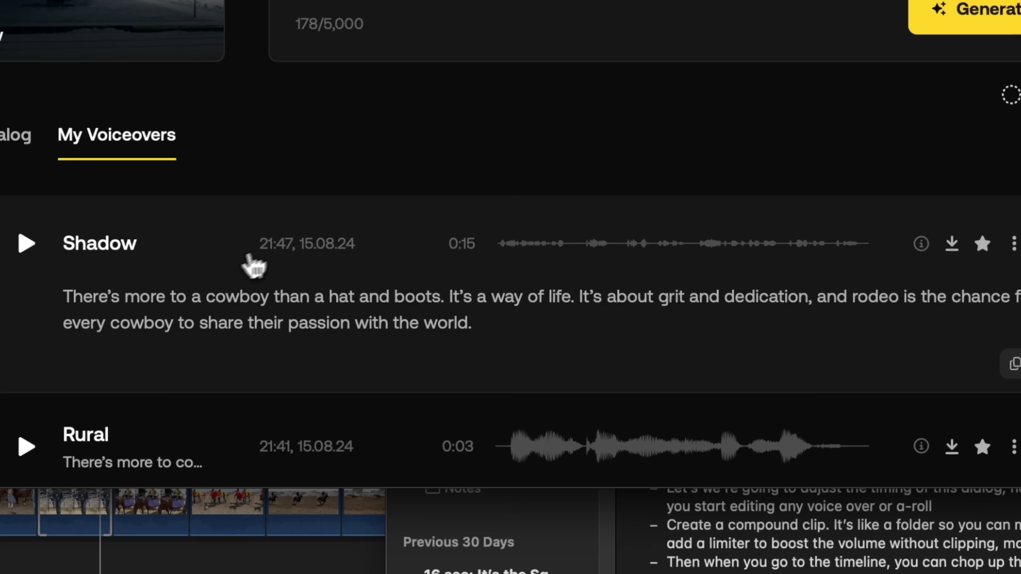
{"action": "left_click", "coordinate": [29, 245]}
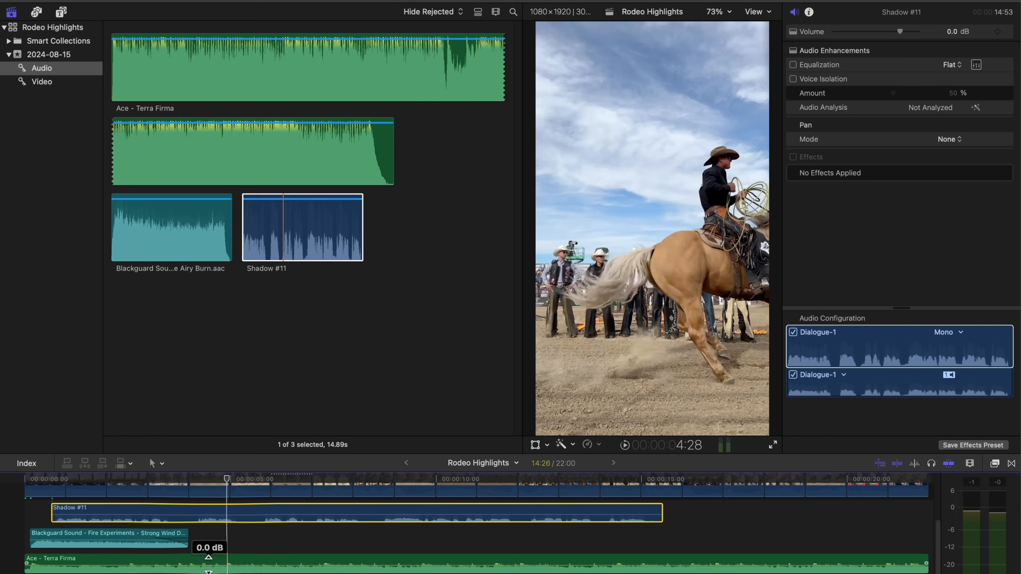
Step: Lower the Ace - Terra Firma volume under the Shadow #11 voiceover, play the mix and return to Artlist's voice catalog
{"action": "left_click_drag", "start_coordinate": [209, 547], "coordinate": [32, 547]}
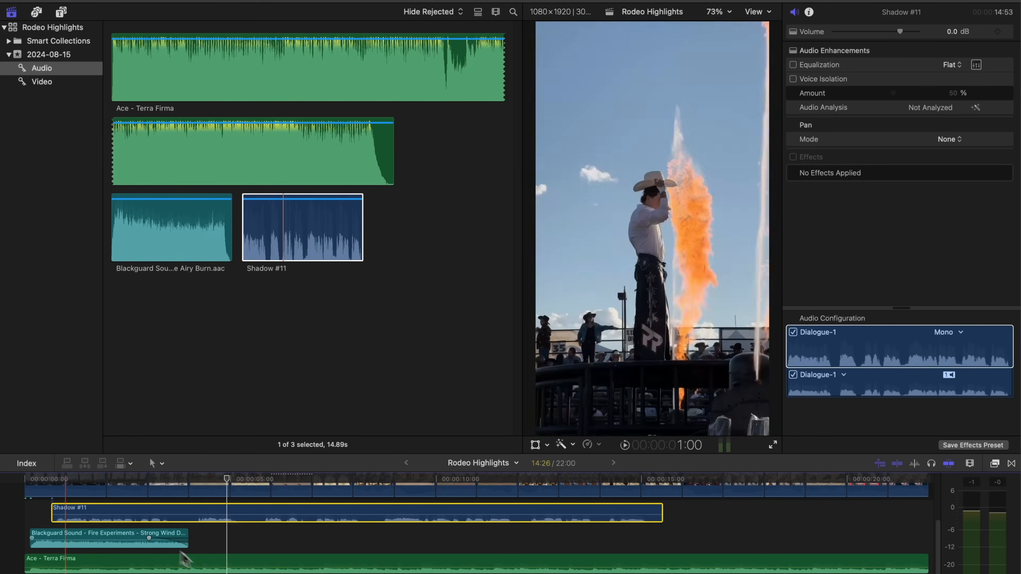
{"action": "key", "text": "space"}
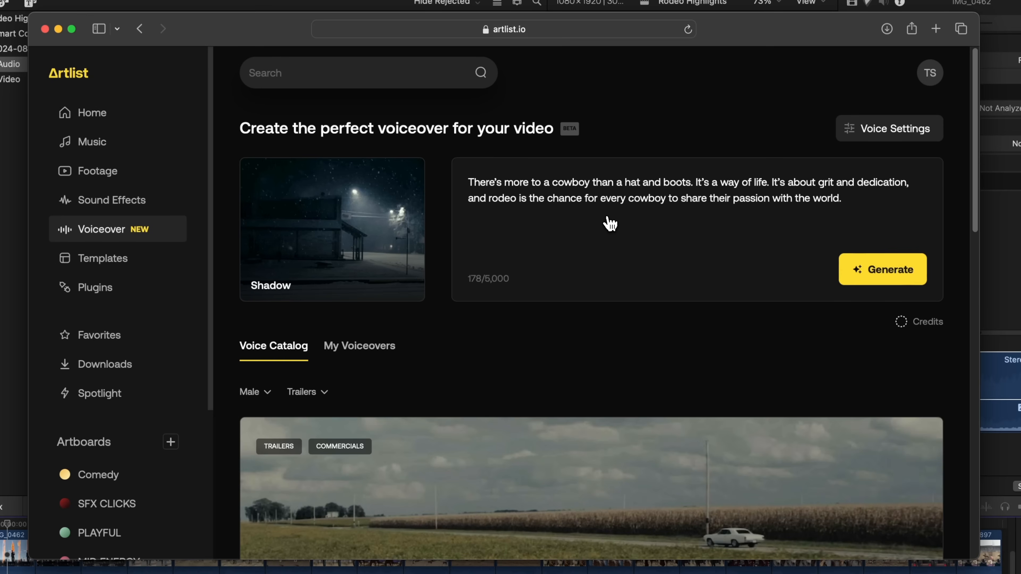
{"action": "scroll", "coordinate": [610, 223], "scroll_direction": "down", "scroll_amount": 5}
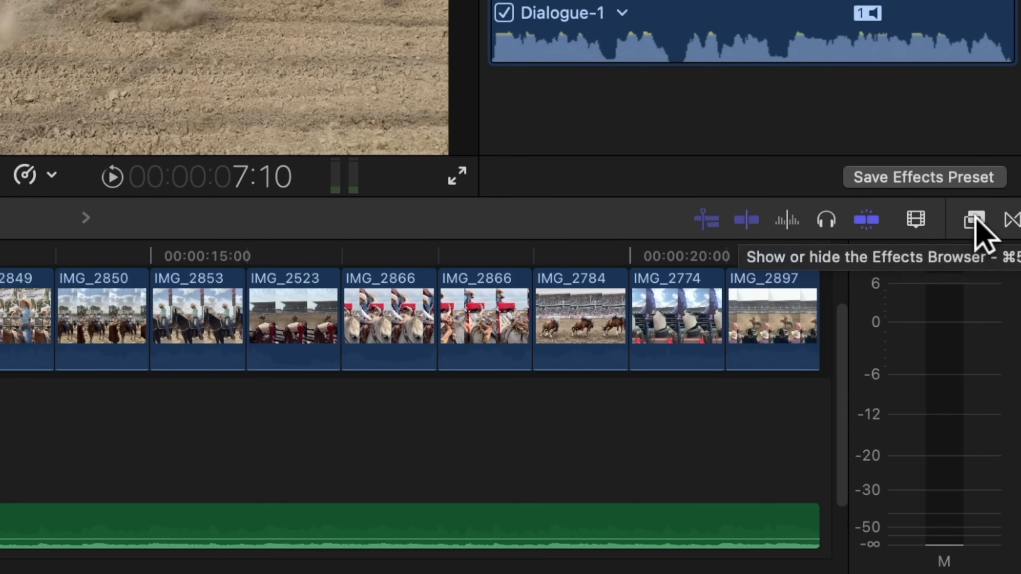
Step: Apply the Limiter effect from the Levels audio effects to the Rural #12 voiceover clip in the timeline
{"action": "left_click", "coordinate": [975, 220]}
{"action": "scroll", "coordinate": [263, 497], "scroll_direction": "down", "scroll_amount": 15}
{"action": "scroll", "coordinate": [265, 498], "scroll_direction": "up", "scroll_amount": 8}
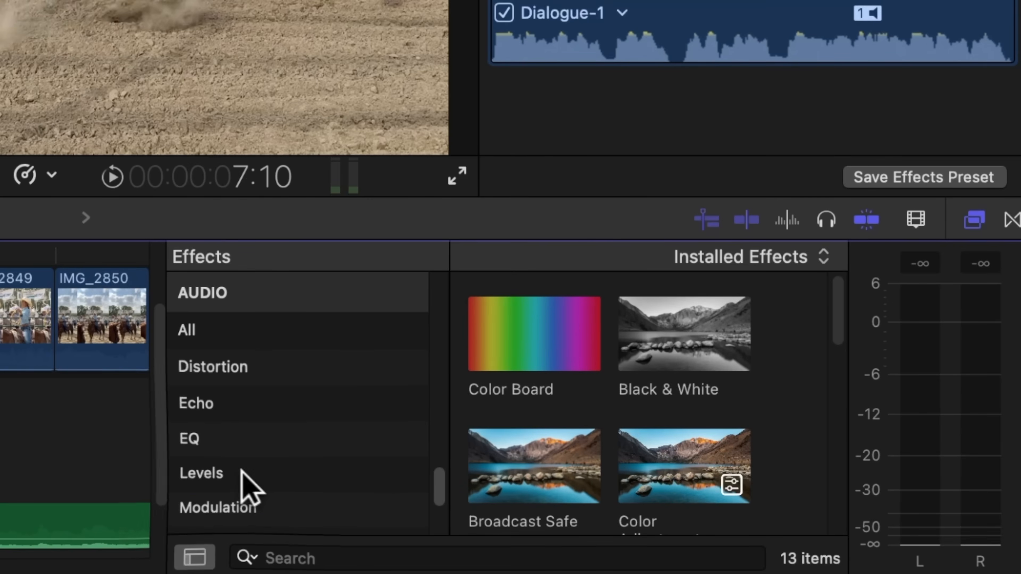
{"action": "left_click", "coordinate": [240, 479]}
{"action": "double_click", "coordinate": [537, 392]}
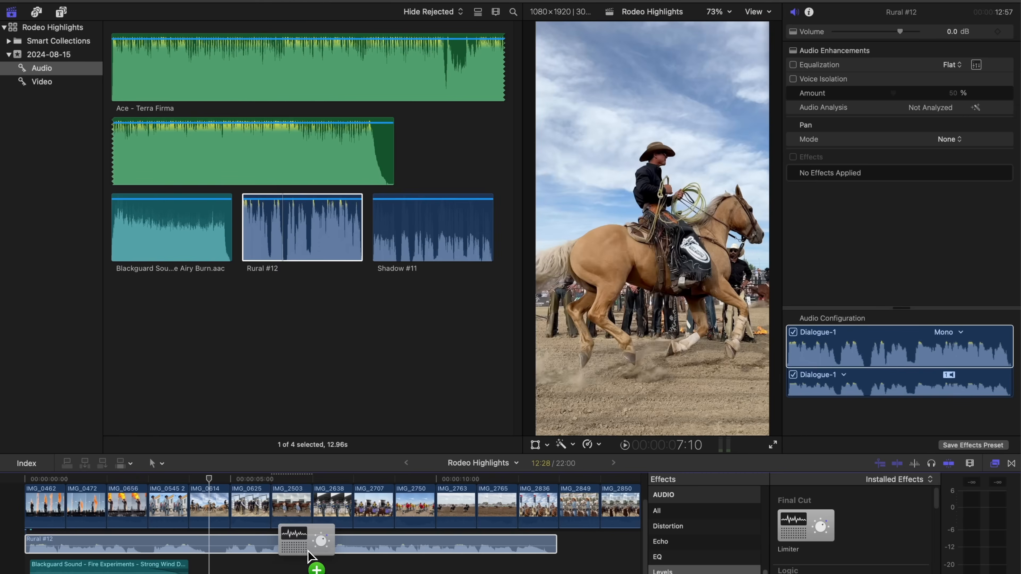
Step: Open the Limiter settings for Rural #12, set the gain to -2.0 dB and close them
{"action": "left_click", "coordinate": [965, 201]}
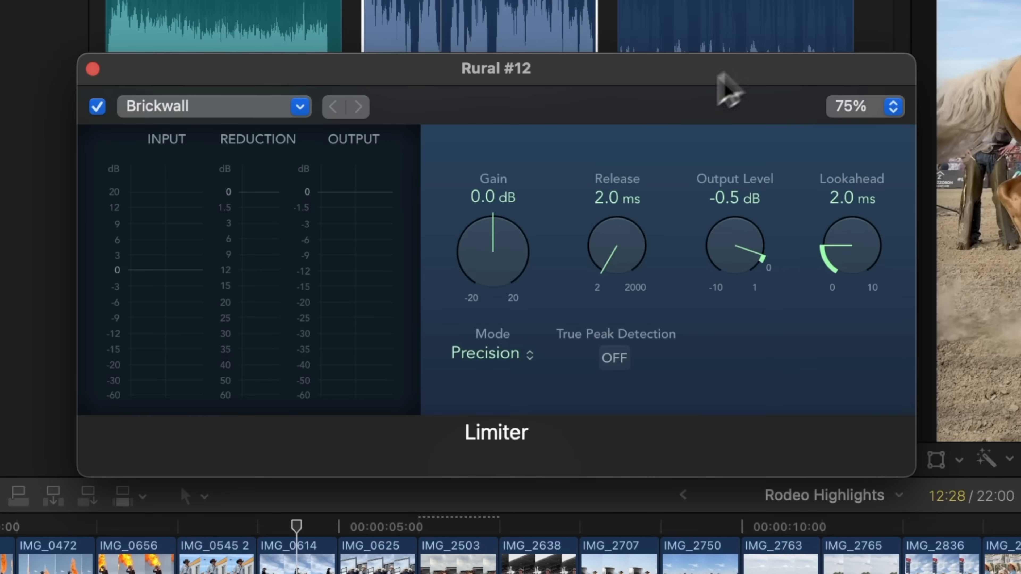
{"action": "left_click_drag", "start_coordinate": [493, 237], "coordinate": [491, 229]}
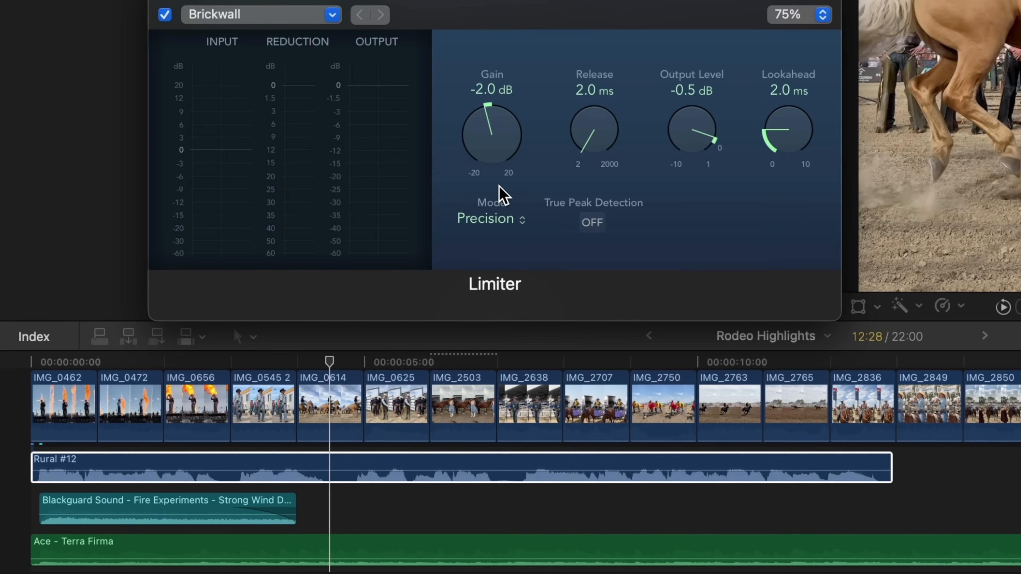
{"action": "left_click", "coordinate": [168, 1]}
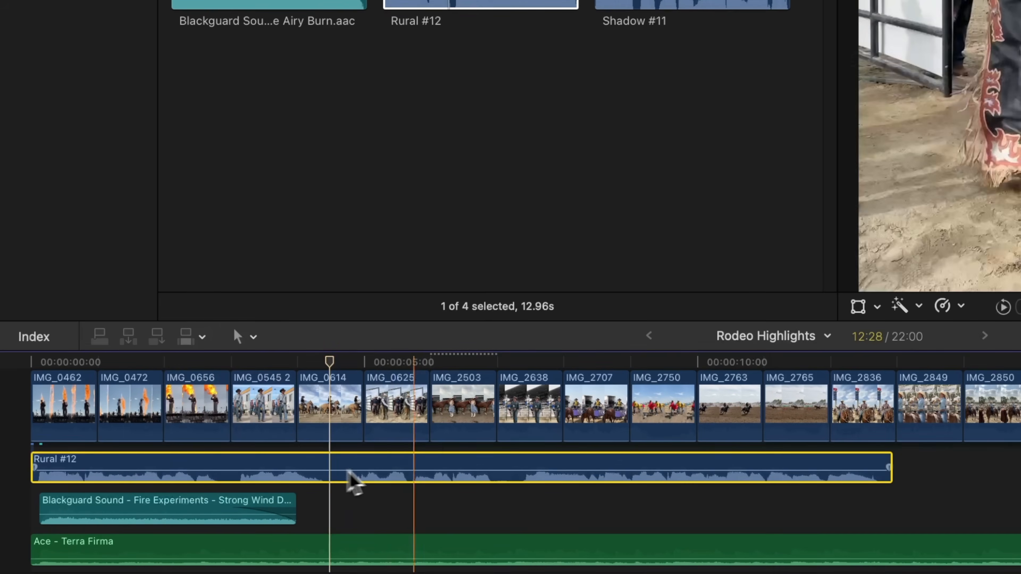
Step: Turn the Rural #12 voiceover in the timeline into a new compound clip
{"action": "right_click", "coordinate": [407, 457]}
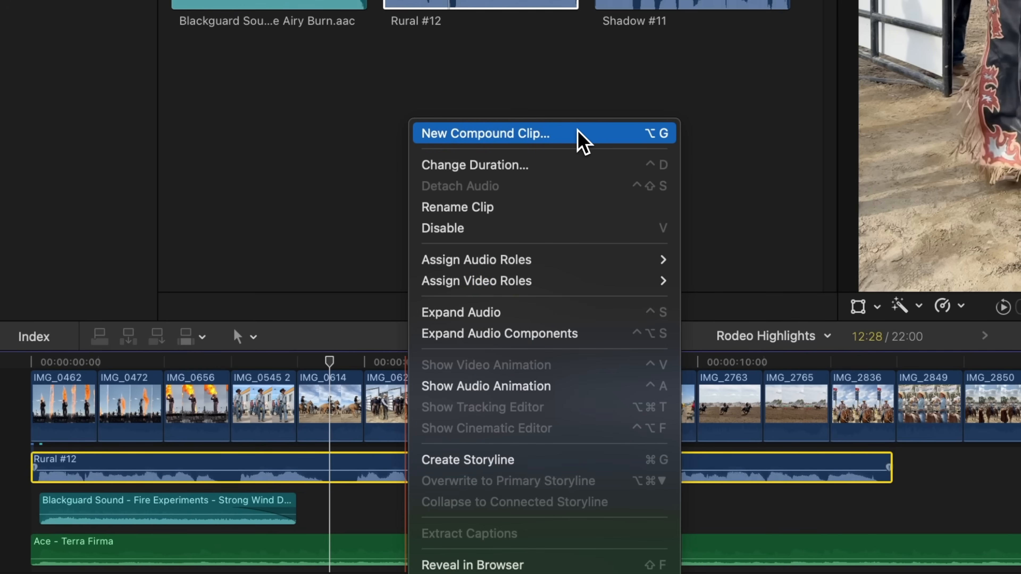
{"action": "left_click", "coordinate": [588, 109]}
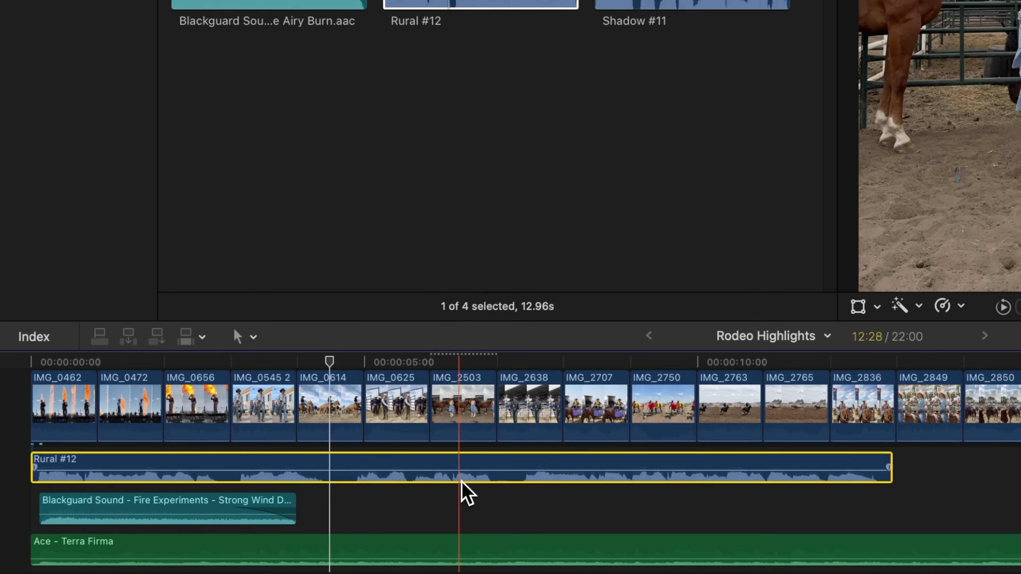
{"action": "key", "text": "alt+g"}
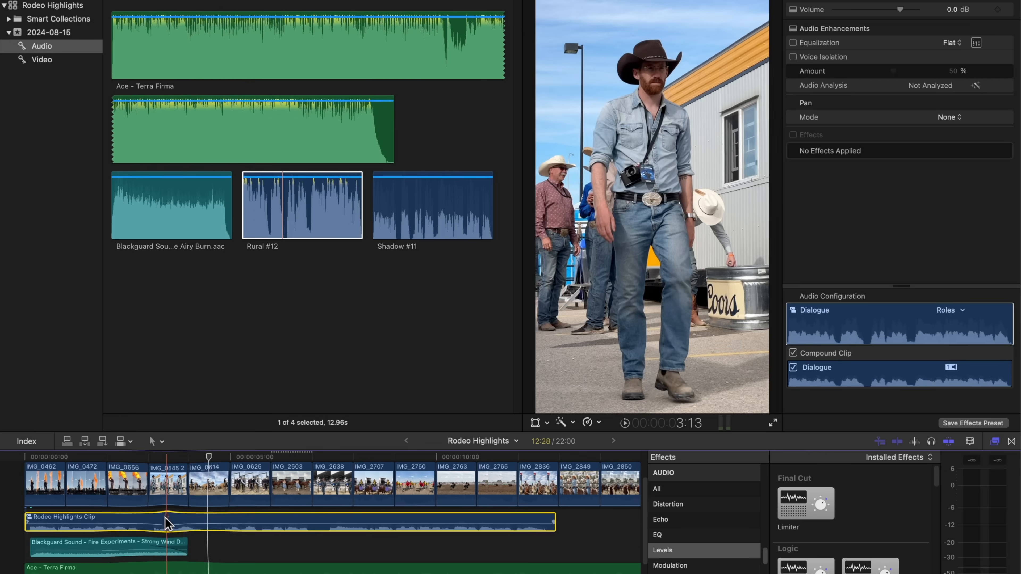
Step: Open the voiceover compound clip, play its contents and return to the Rodeo Highlights timeline
{"action": "double_click", "coordinate": [173, 463]}
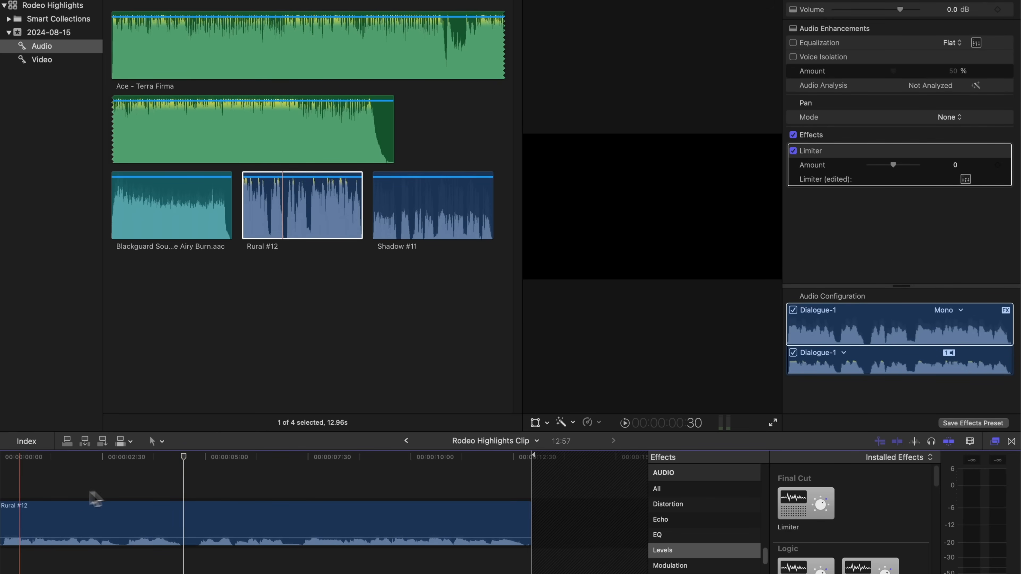
{"action": "key", "text": "space"}
{"action": "left_click", "coordinate": [407, 441]}
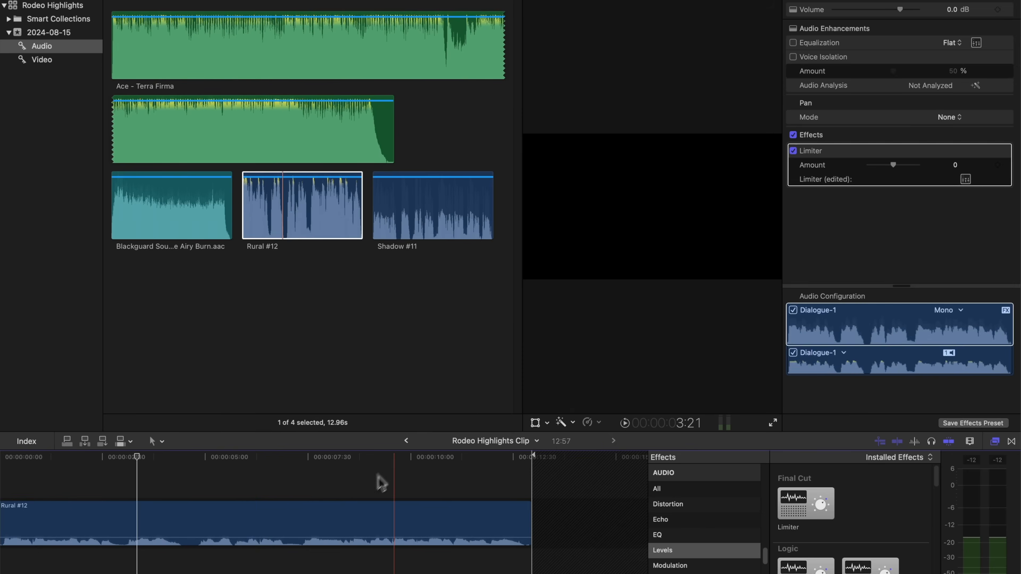
{"action": "left_click", "coordinate": [406, 441]}
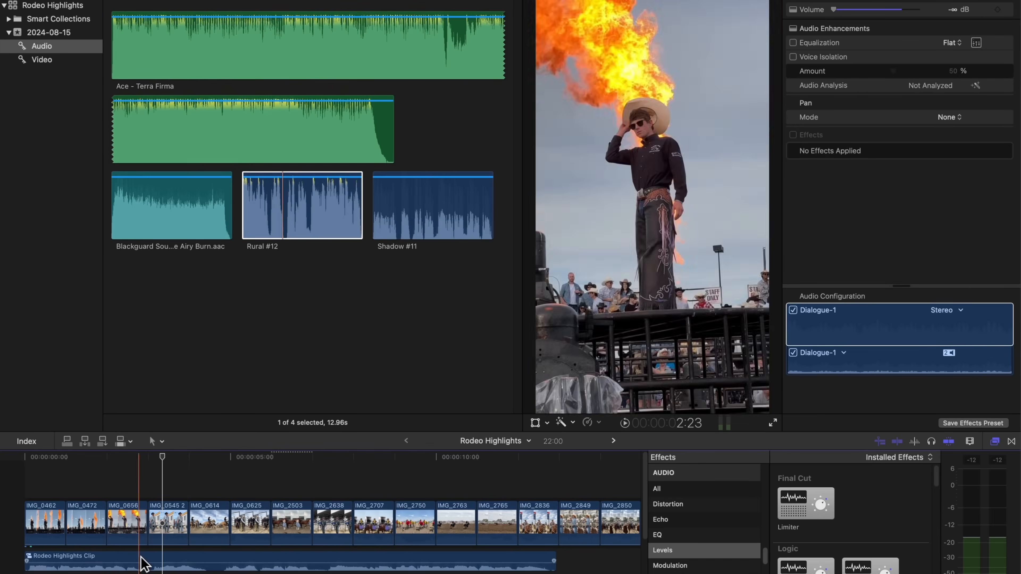
Step: Split the voiceover compound clip at 4:18 and at about 7:13 to separate its phrases
{"action": "left_click", "coordinate": [215, 560]}
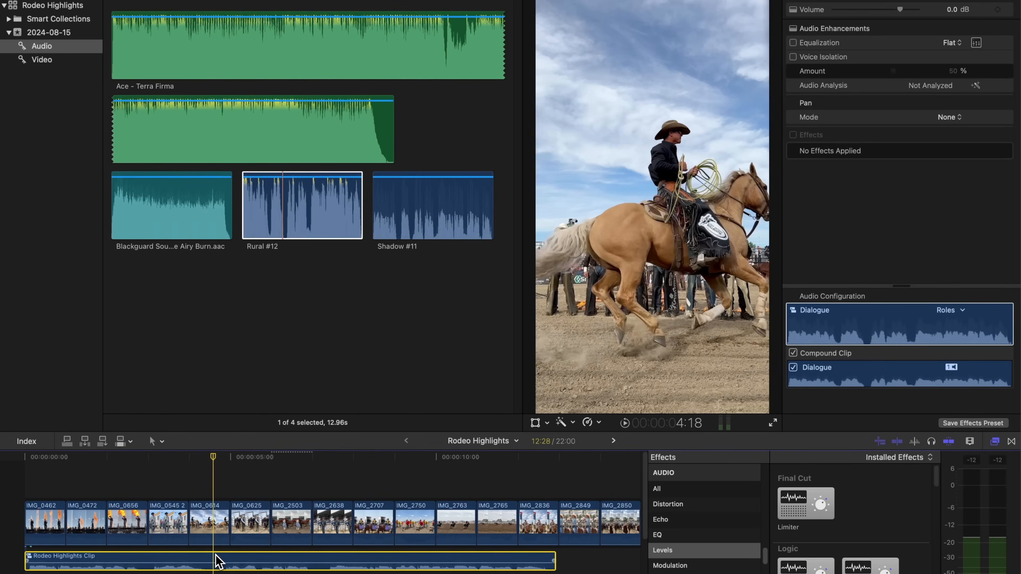
{"action": "key", "text": "super+b"}
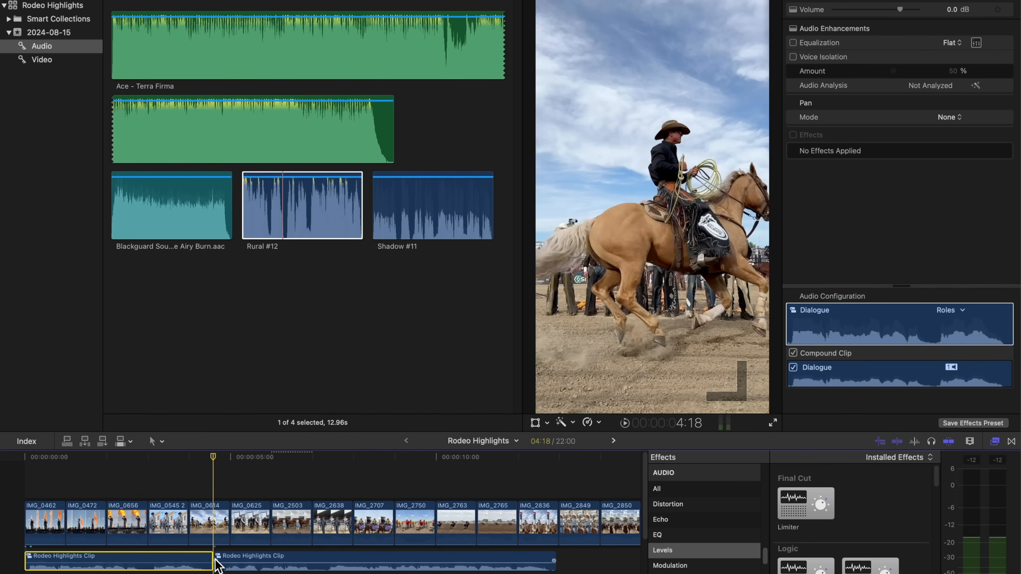
{"action": "left_click", "coordinate": [329, 556]}
{"action": "key", "text": "super+b"}
Step: Spread the three voiceover pieces along the timeline, starting at about 1, 7 and 12 seconds, and play the result
{"action": "left_click", "coordinate": [437, 571]}
{"action": "key", "text": "super+minus"}
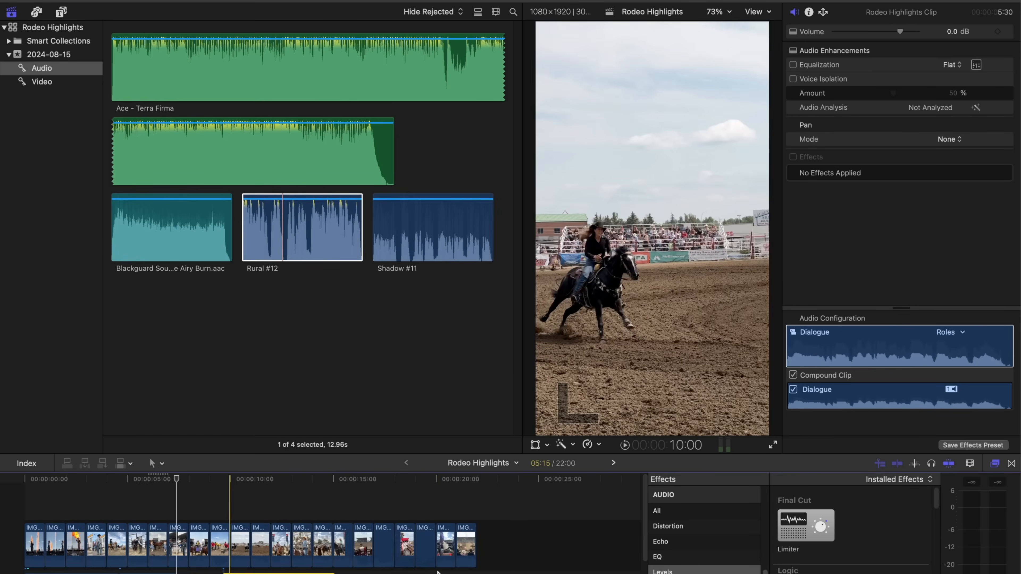
{"action": "scroll", "coordinate": [50, 513], "scroll_direction": "down", "scroll_amount": 3}
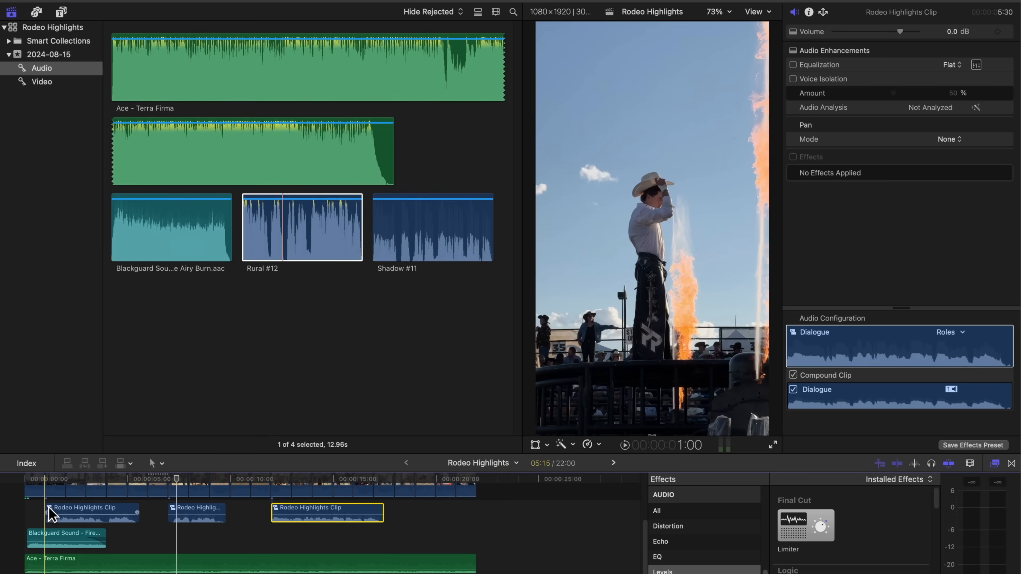
{"action": "key", "text": "space"}
{"action": "scroll", "coordinate": [49, 511], "scroll_direction": "up", "scroll_amount": 3}
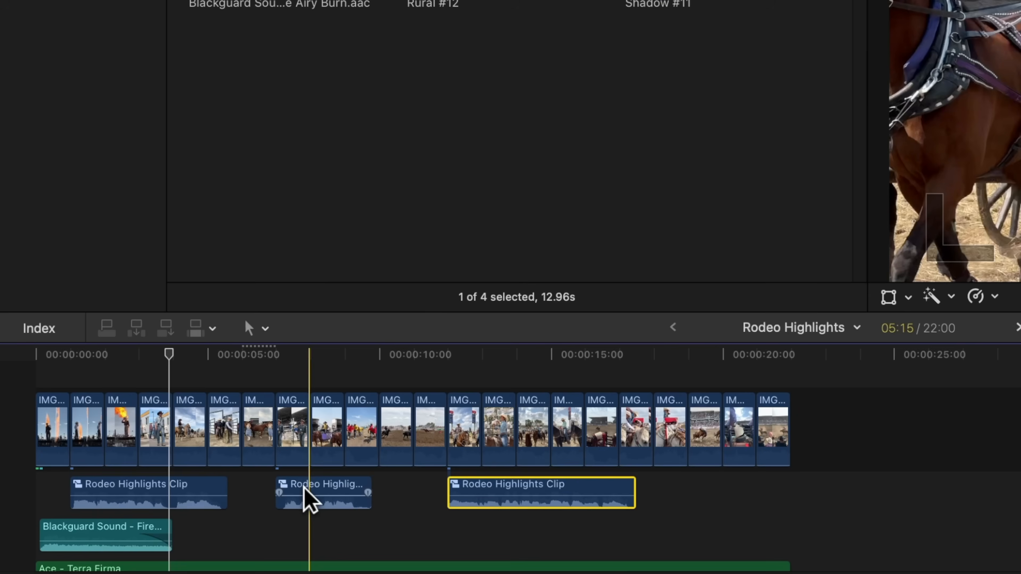
Step: Open the middle voiceover compound clip, add the Channel EQ effect to Rural #12 and open the effect's settings
{"action": "double_click", "coordinate": [313, 478]}
{"action": "left_click", "coordinate": [280, 458]}
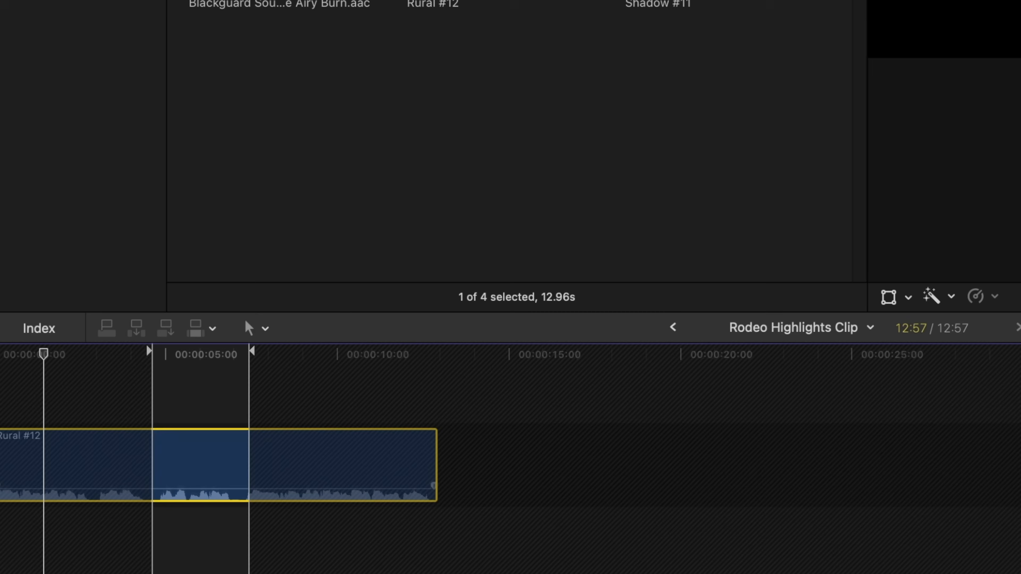
{"action": "left_click_drag", "start_coordinate": [1017, 483], "coordinate": [286, 475]}
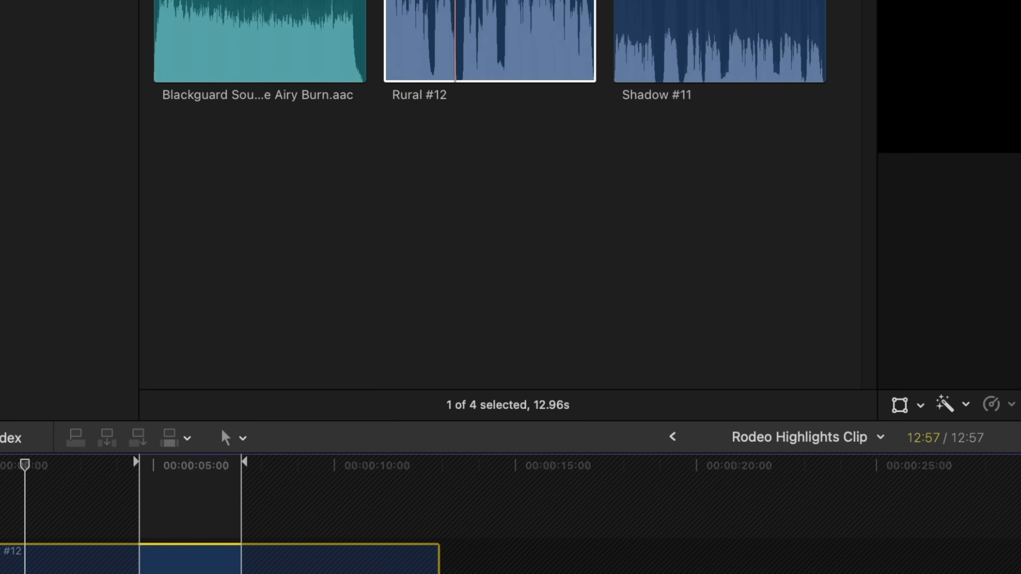
{"action": "left_click", "coordinate": [1017, 257]}
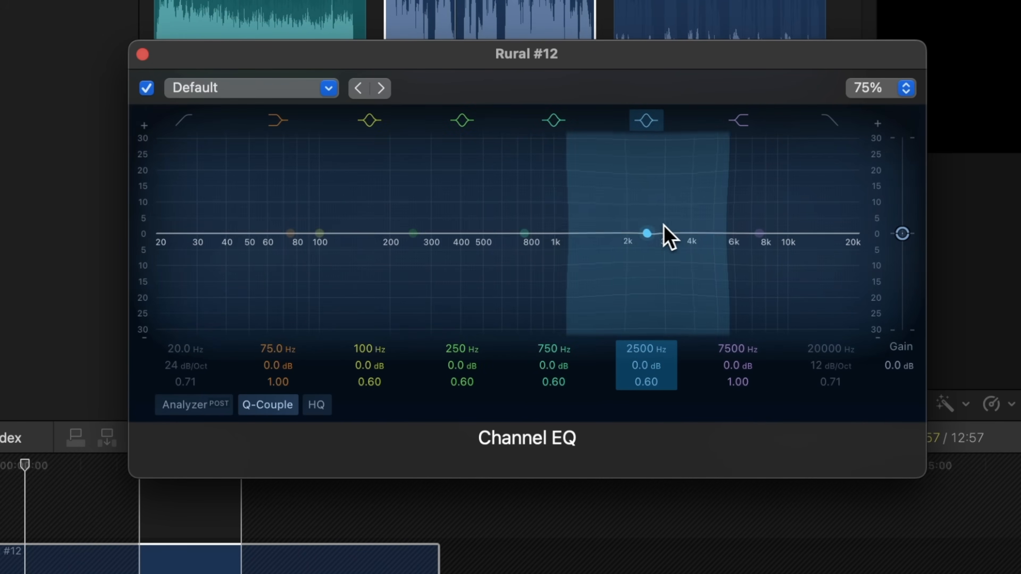
Step: Raise the 2500 Hz band, lower the 100 Hz and 750 Hz bands, and move Channel EQ above the Limiter
{"action": "left_click_drag", "start_coordinate": [648, 233], "coordinate": [651, 225]}
{"action": "left_click_drag", "start_coordinate": [319, 233], "coordinate": [318, 235]}
{"action": "left_click_drag", "start_coordinate": [525, 233], "coordinate": [524, 251]}
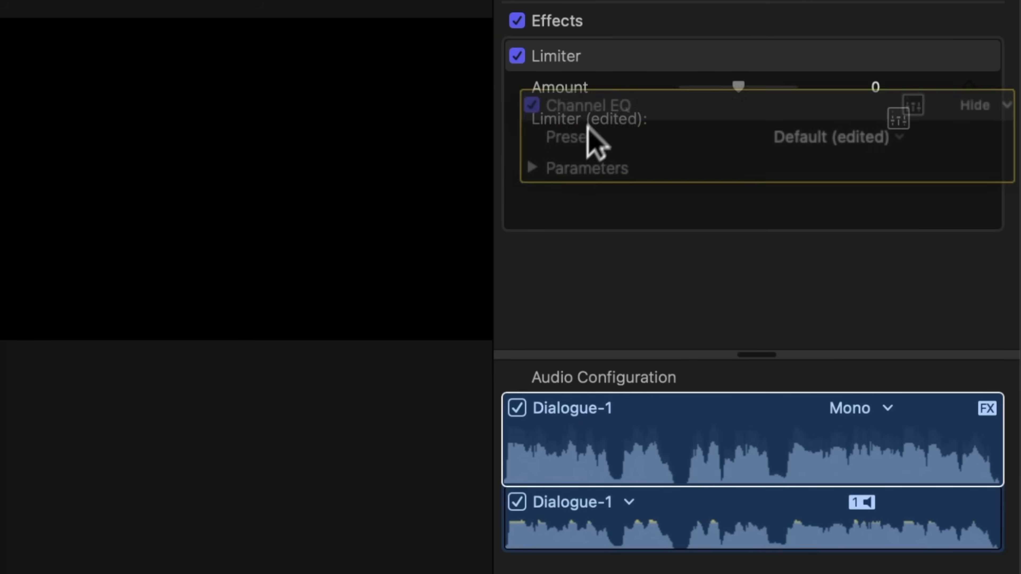
{"action": "left_click_drag", "start_coordinate": [586, 123], "coordinate": [588, 76]}
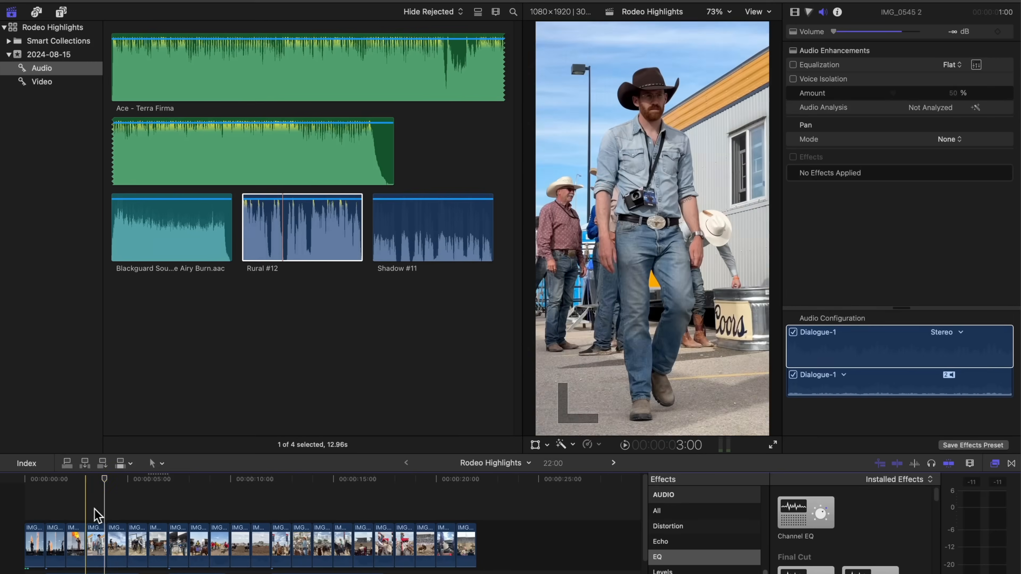
Step: Play the Rodeo Highlights timeline with the equalized voiceover and switch to Artlist's voiceover page
{"action": "left_click", "coordinate": [91, 513]}
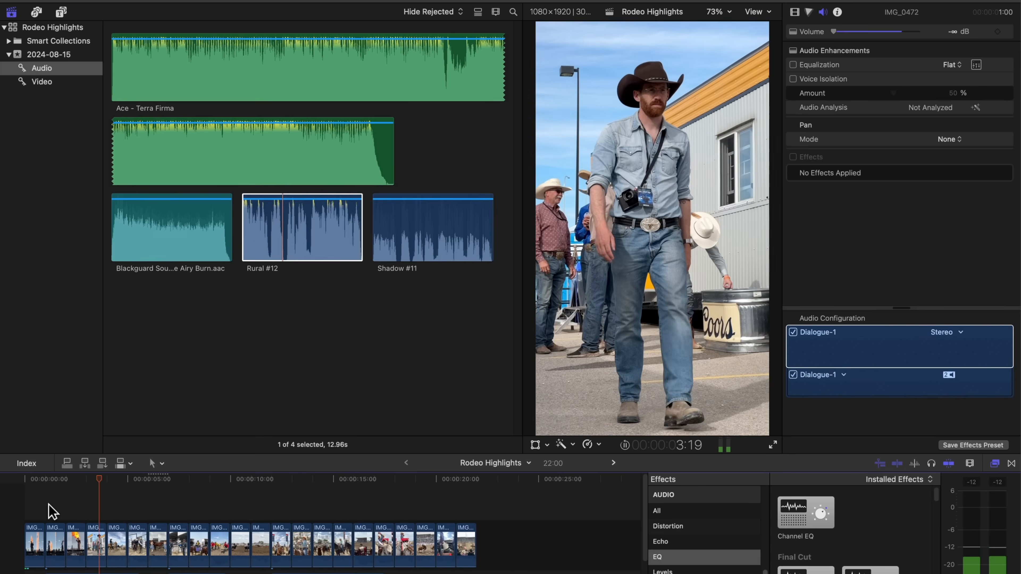
{"action": "left_click", "coordinate": [45, 516]}
{"action": "key", "text": "super+Tab"}
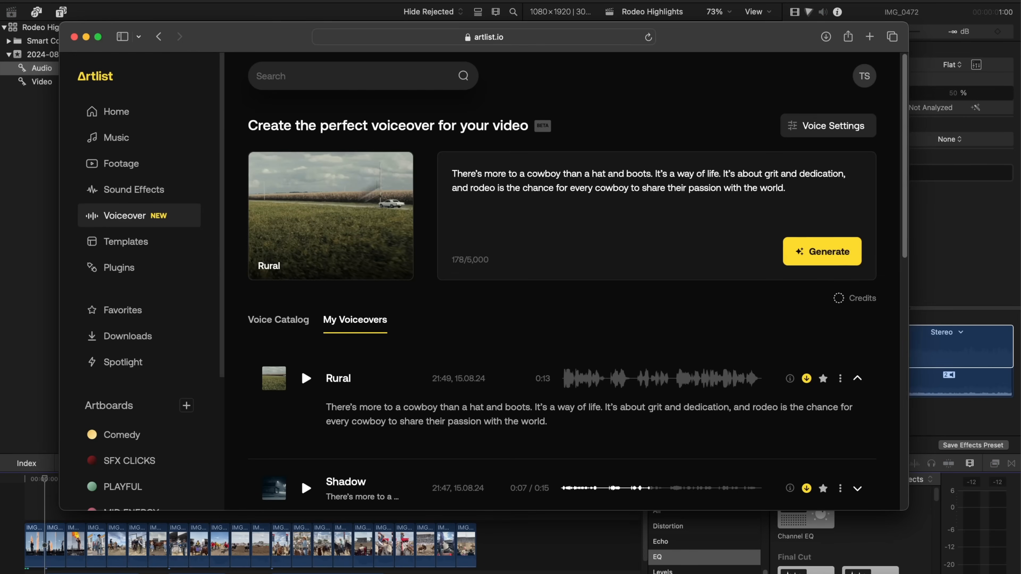
Step: Shorten the voiceover script to its first sentence, "There's more to a cowboy than a hat and boots."
{"action": "left_click", "coordinate": [712, 196]}
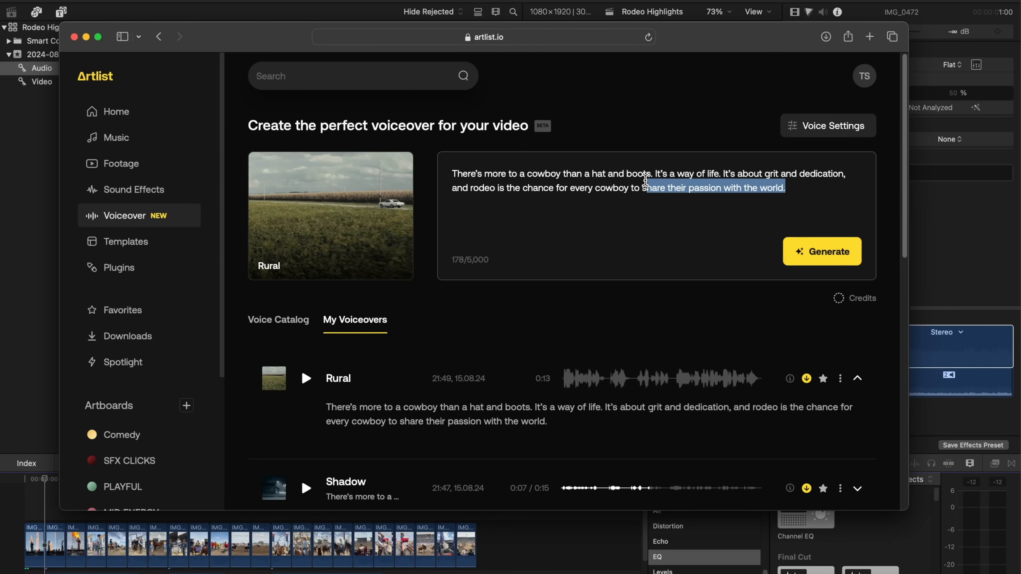
{"action": "left_click_drag", "start_coordinate": [644, 179], "coordinate": [661, 170]}
{"action": "key", "text": "BackSpace"}
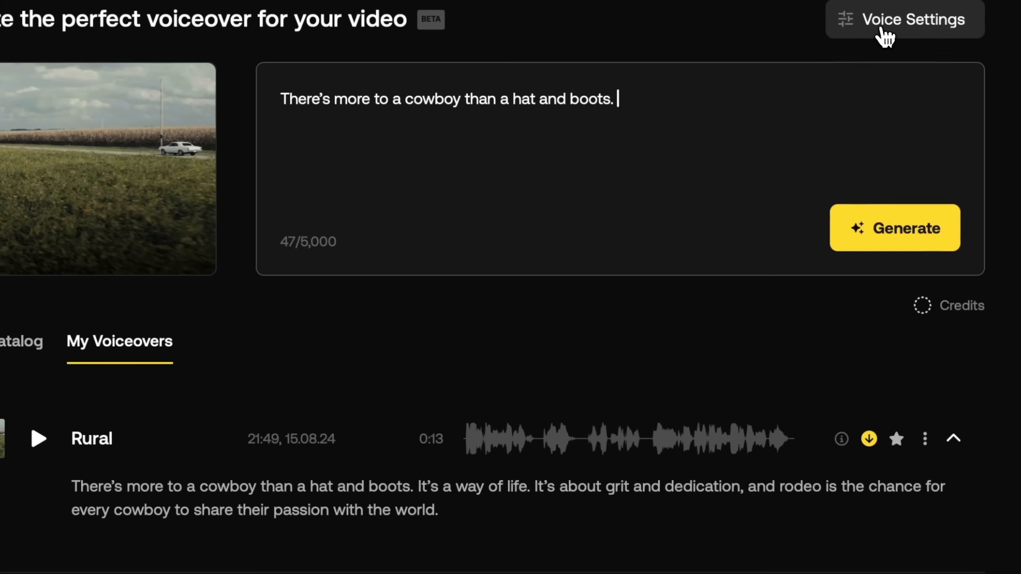
Step: In the Rural voice's settings, set the emotional range fully to Expressive and the style boost to 72%
{"action": "left_click", "coordinate": [816, 130]}
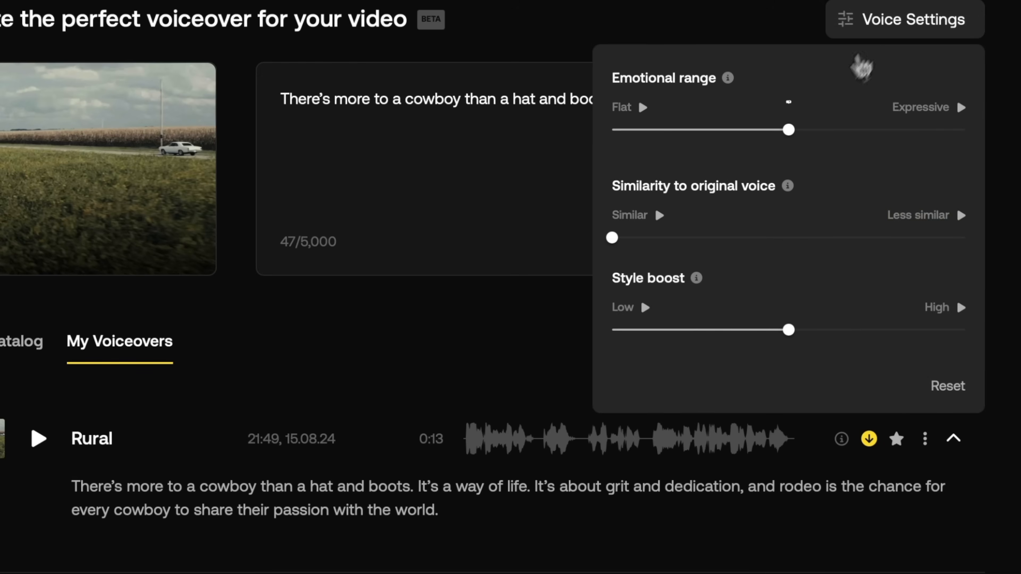
{"action": "mouse_move", "coordinate": [760, 201]}
{"action": "left_click_drag", "start_coordinate": [790, 132], "coordinate": [913, 145]}
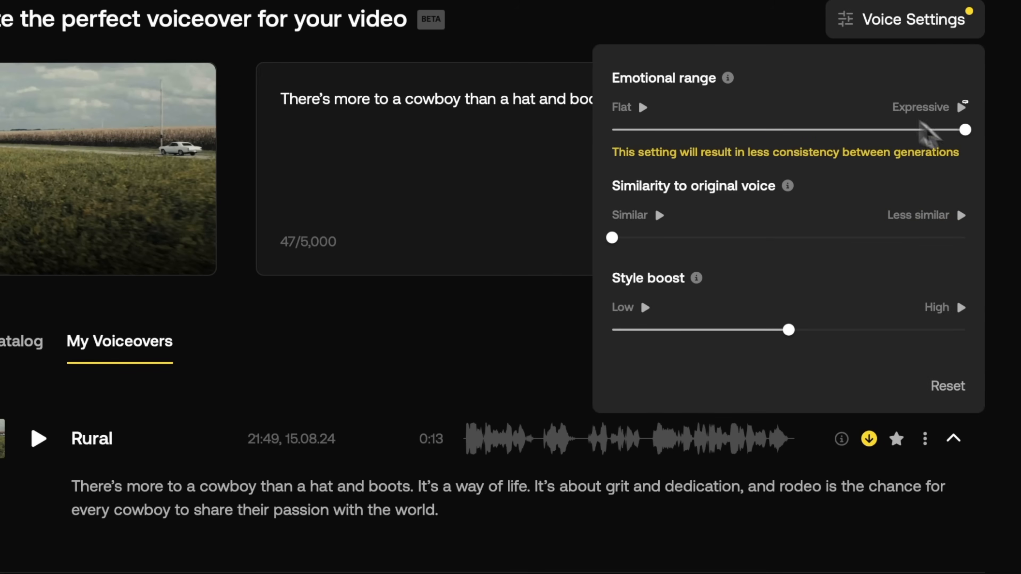
{"action": "left_click_drag", "start_coordinate": [797, 334], "coordinate": [871, 342]}
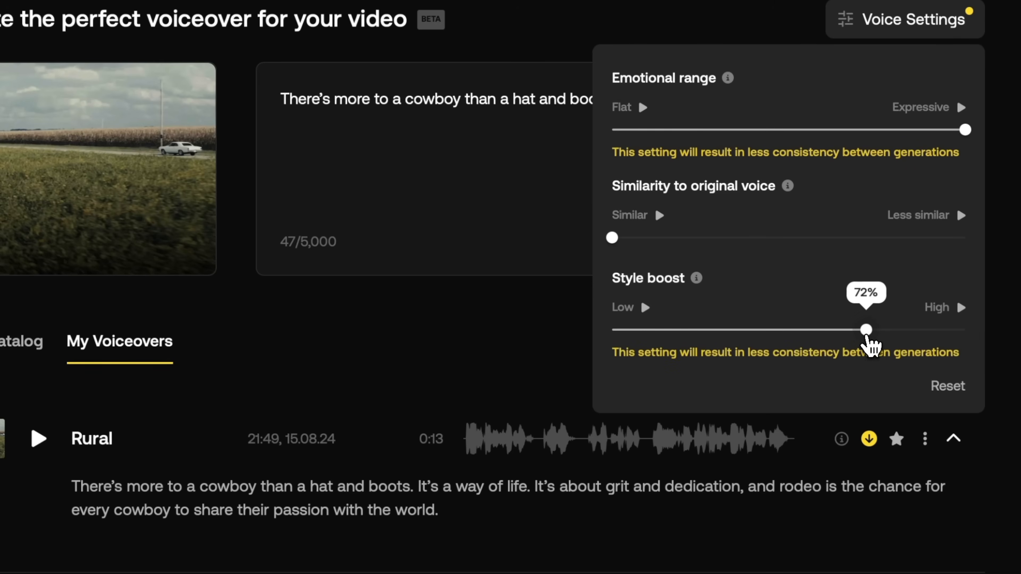
Step: Generate the Rural voiceover, end the script with "boots?" instead and generate and play that version
{"action": "left_click", "coordinate": [899, 239]}
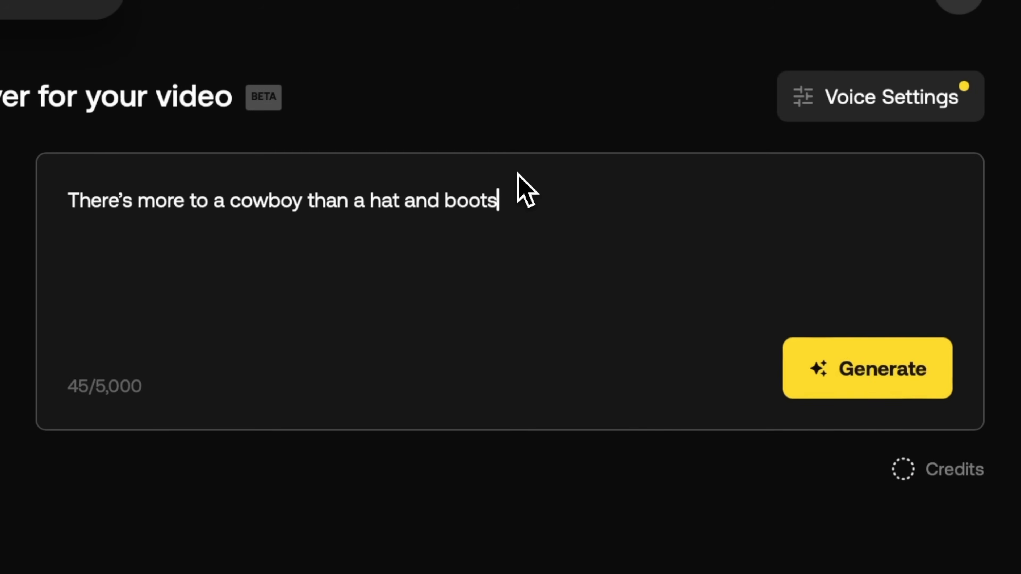
{"action": "left_click", "coordinate": [849, 380]}
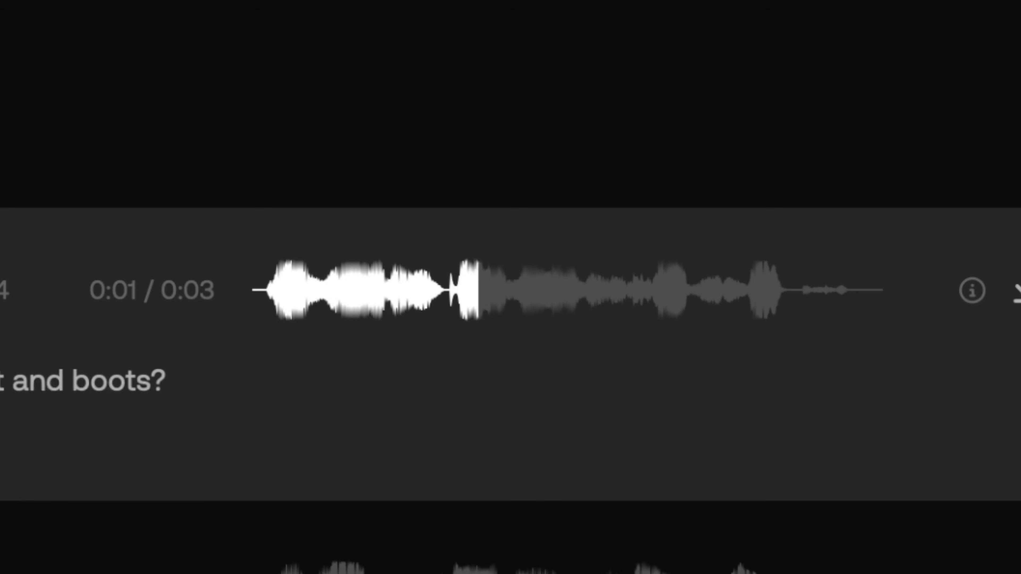
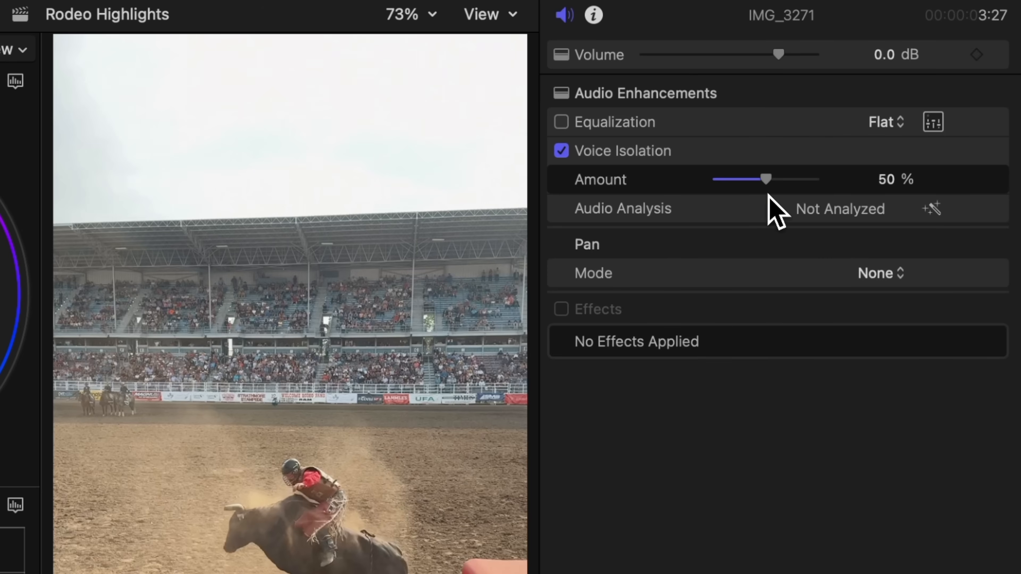
Step: Lower the Voice Isolation amount on the IMG_3271 clip in Final Cut Pro
{"action": "left_click_drag", "start_coordinate": [766, 180], "coordinate": [752, 179]}
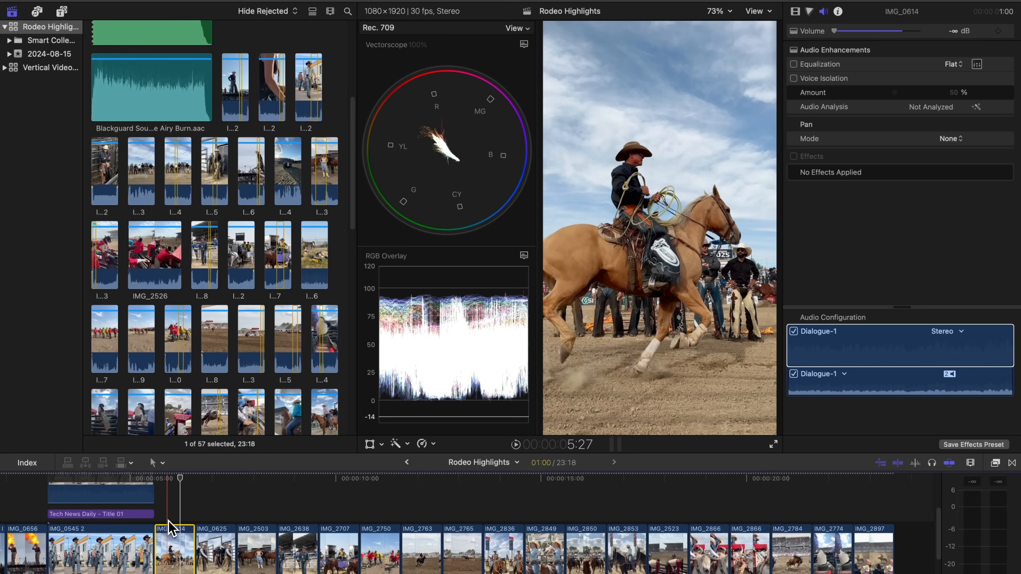
Step: Show the retime editor for the IMG_0614 clip and slow the clip to 25%
{"action": "key", "text": "space"}
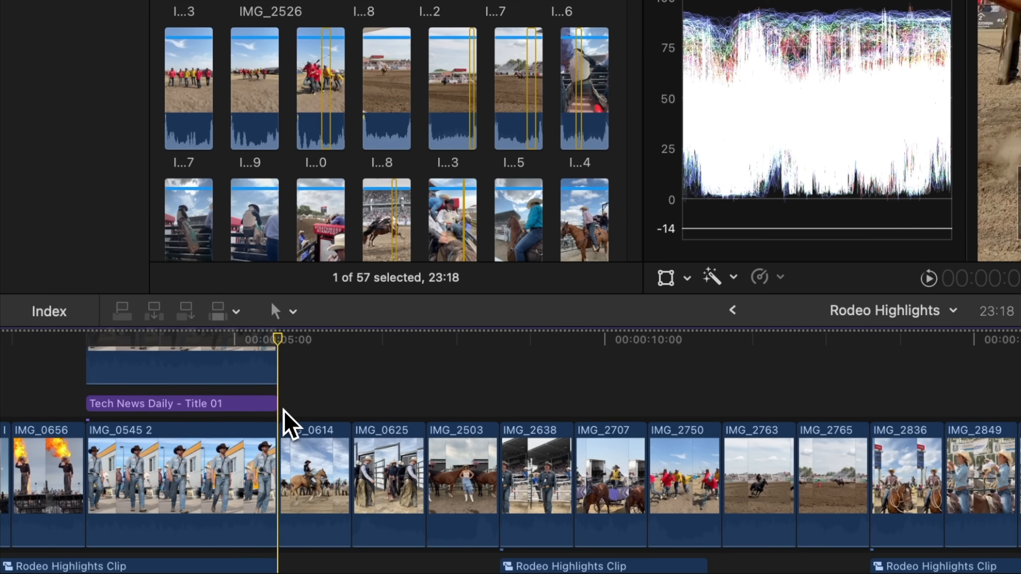
{"action": "left_click", "coordinate": [290, 428]}
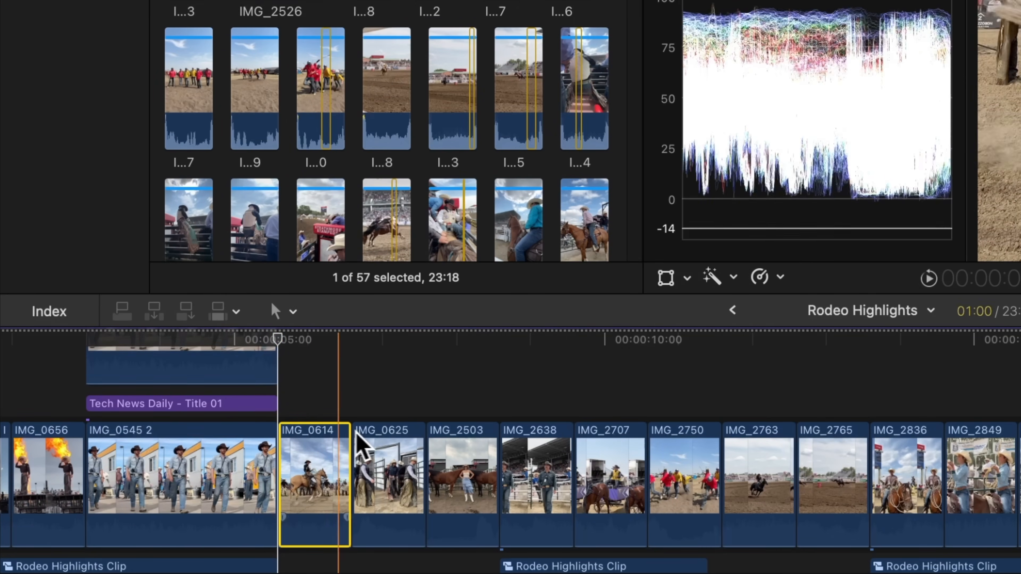
{"action": "left_click", "coordinate": [769, 281]}
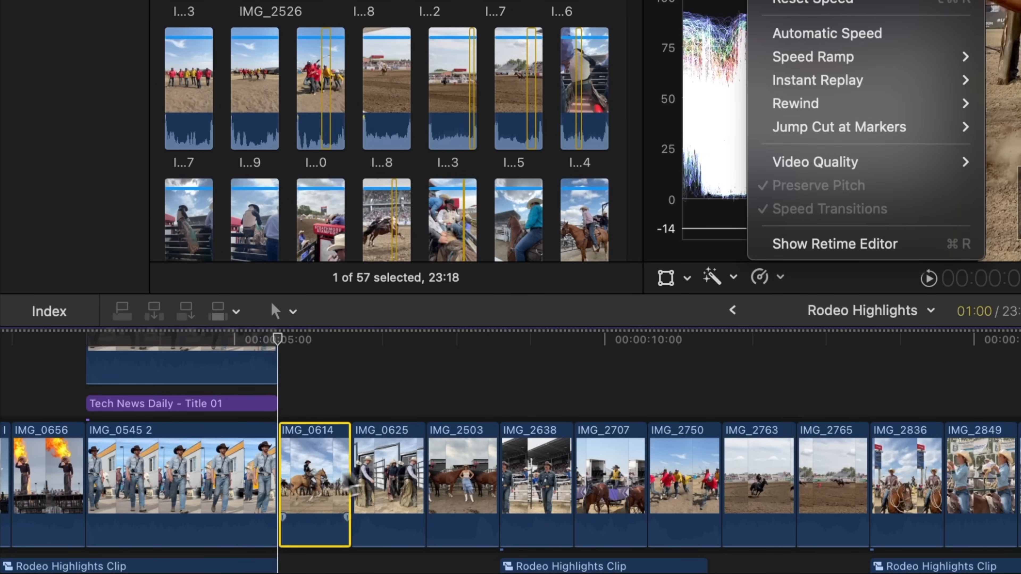
{"action": "left_click", "coordinate": [327, 486]}
{"action": "key", "text": "super+r"}
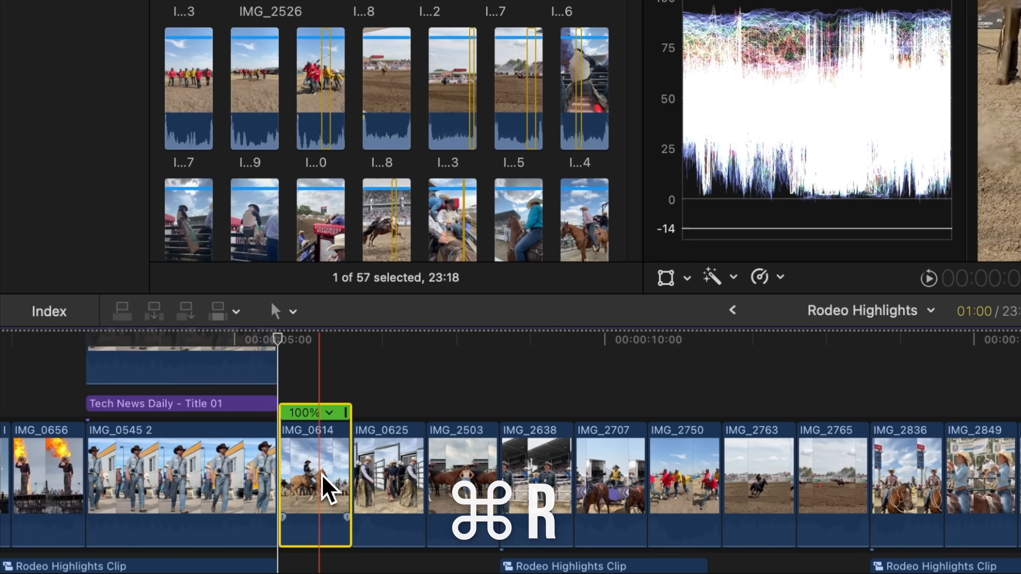
{"action": "left_click", "coordinate": [329, 414]}
{"action": "mouse_move", "coordinate": [341, 437]}
{"action": "left_click", "coordinate": [537, 460]}
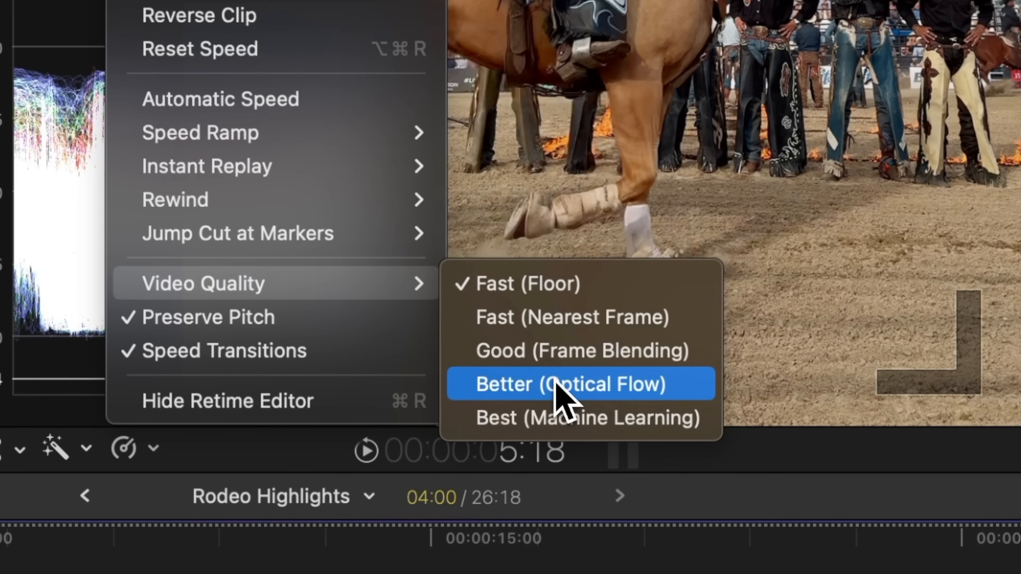
Step: Set the IMG_0614 retiming quality to Better (Optical Flow), apply Smooth Slo-Mo at 25% and reopen its speed options
{"action": "left_click", "coordinate": [556, 383]}
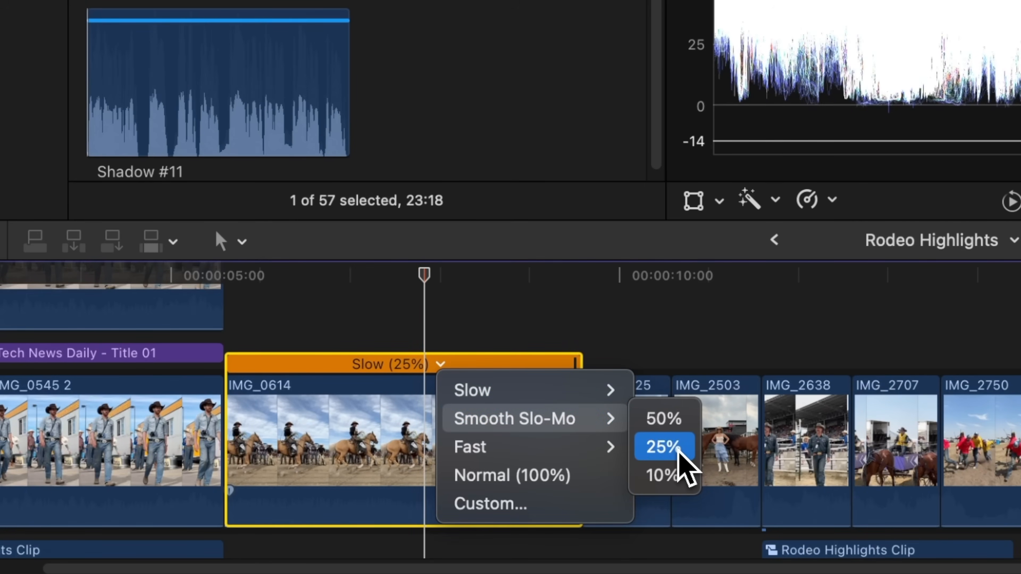
{"action": "left_click", "coordinate": [678, 450]}
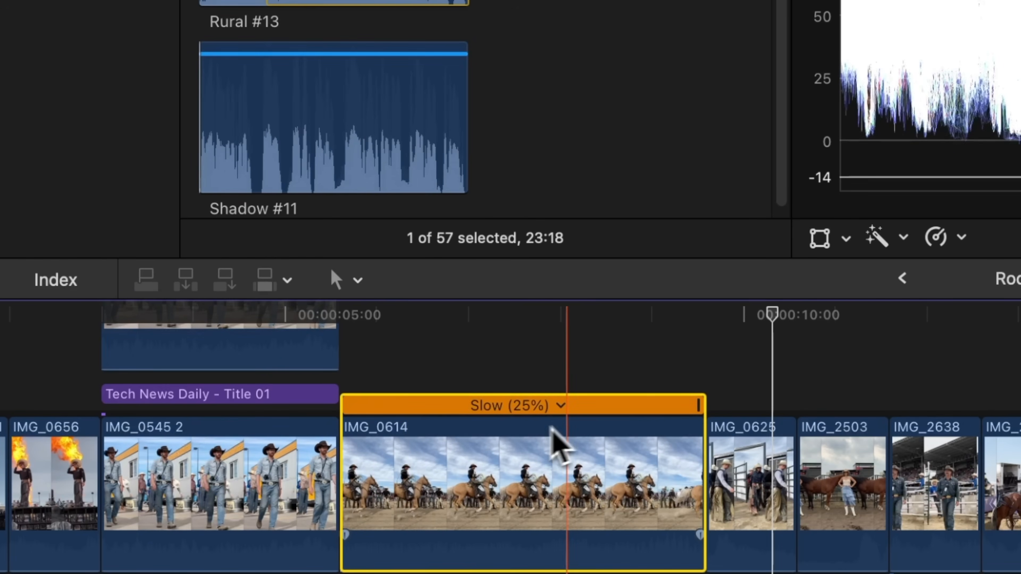
{"action": "left_click", "coordinate": [560, 406]}
{"action": "mouse_move", "coordinate": [614, 452]}
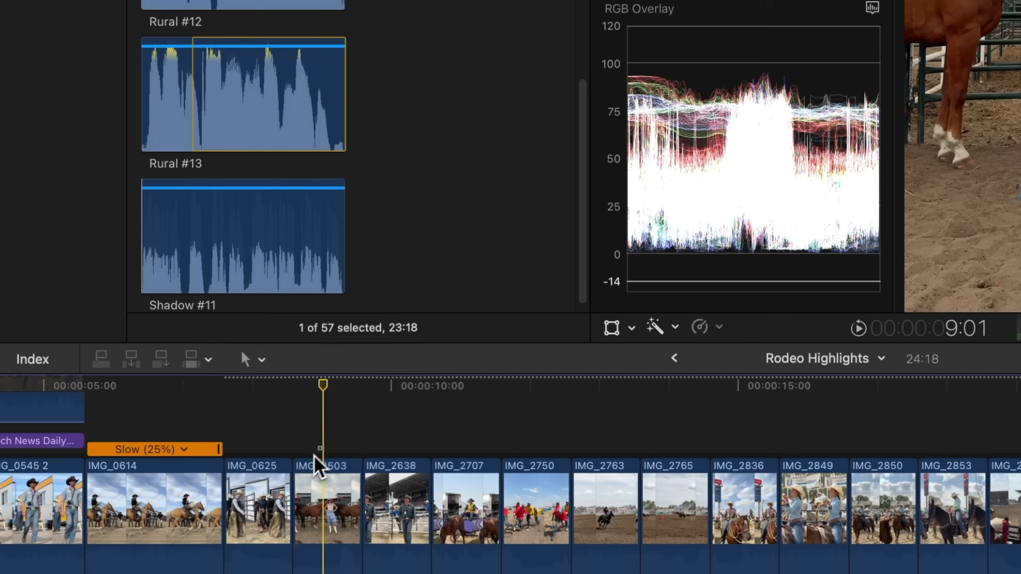
Step: Add a Color Adjustments correction to the IMG_2503 clip and apply Enhance Light and Color
{"action": "left_click", "coordinate": [213, 555]}
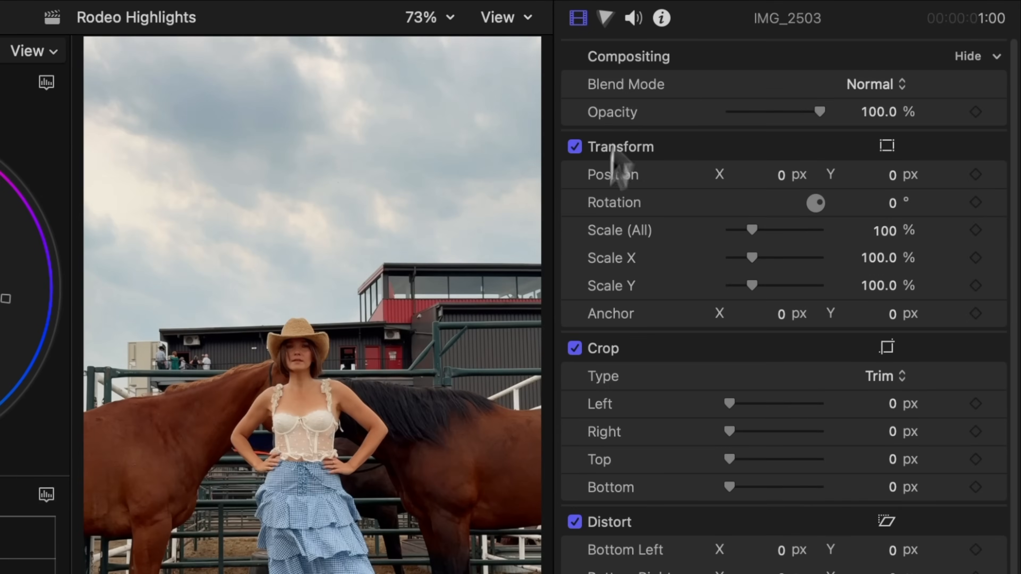
{"action": "left_click", "coordinate": [606, 18]}
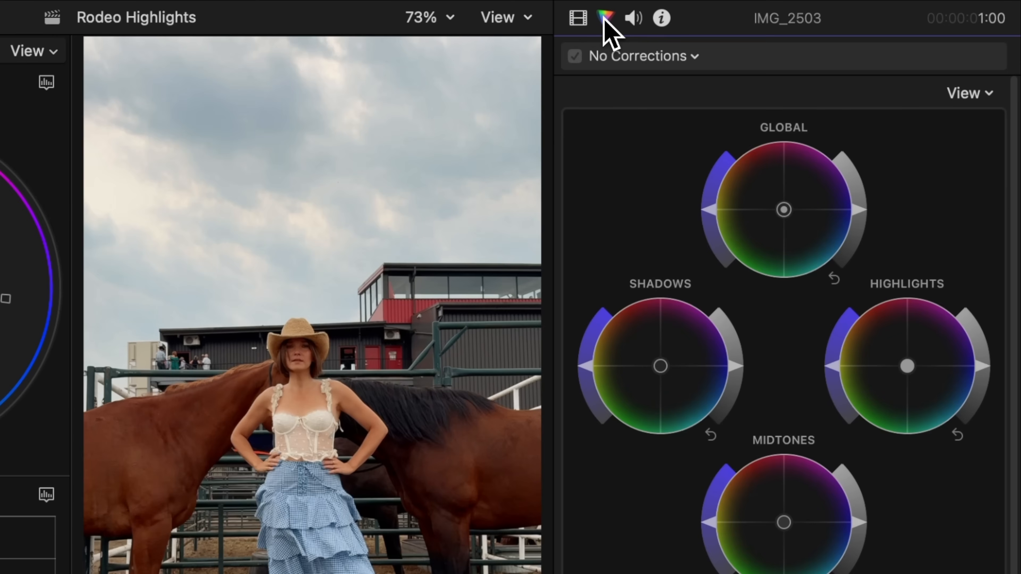
{"action": "left_click", "coordinate": [668, 56]}
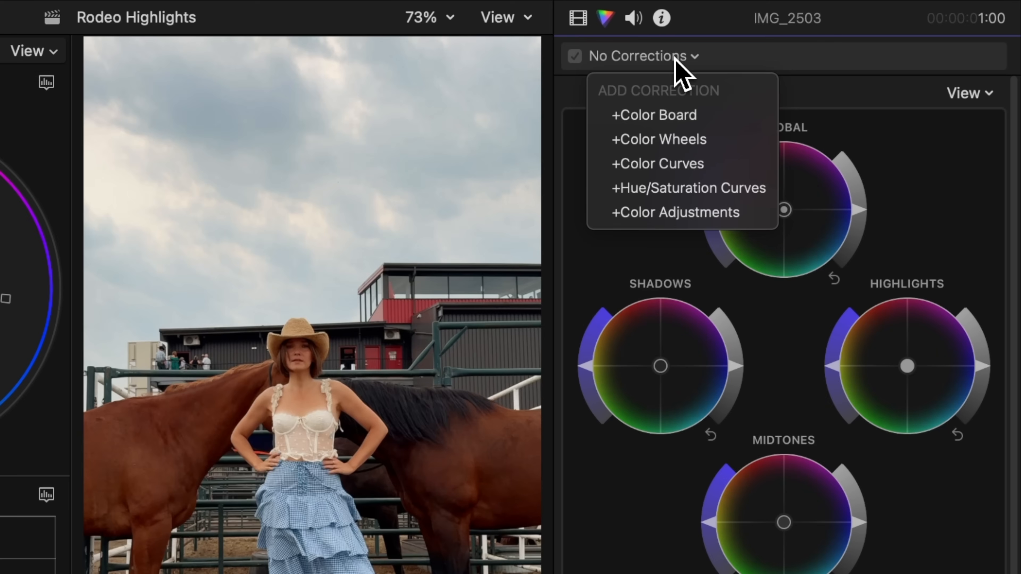
{"action": "left_click", "coordinate": [659, 215]}
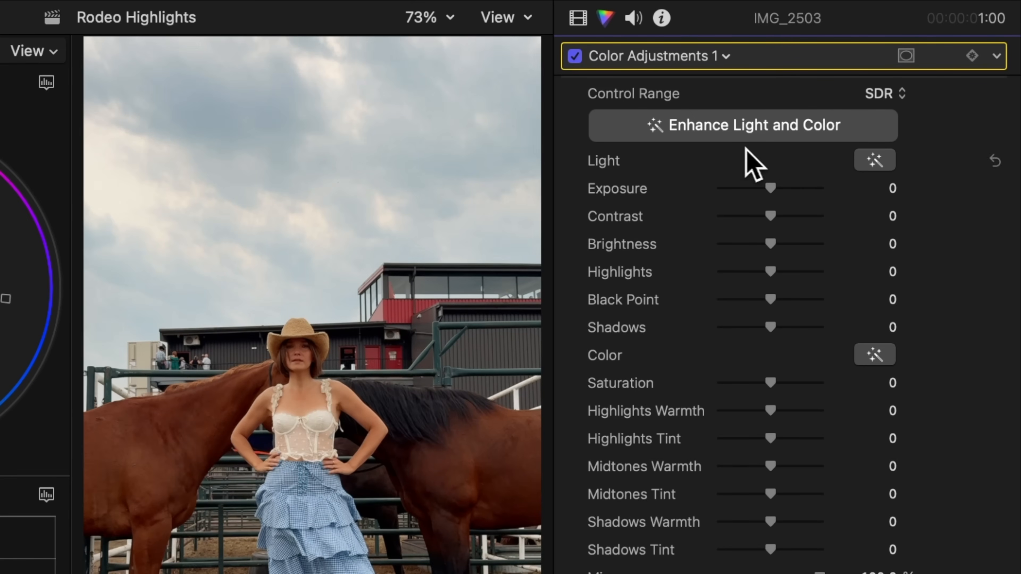
{"action": "left_click", "coordinate": [750, 136]}
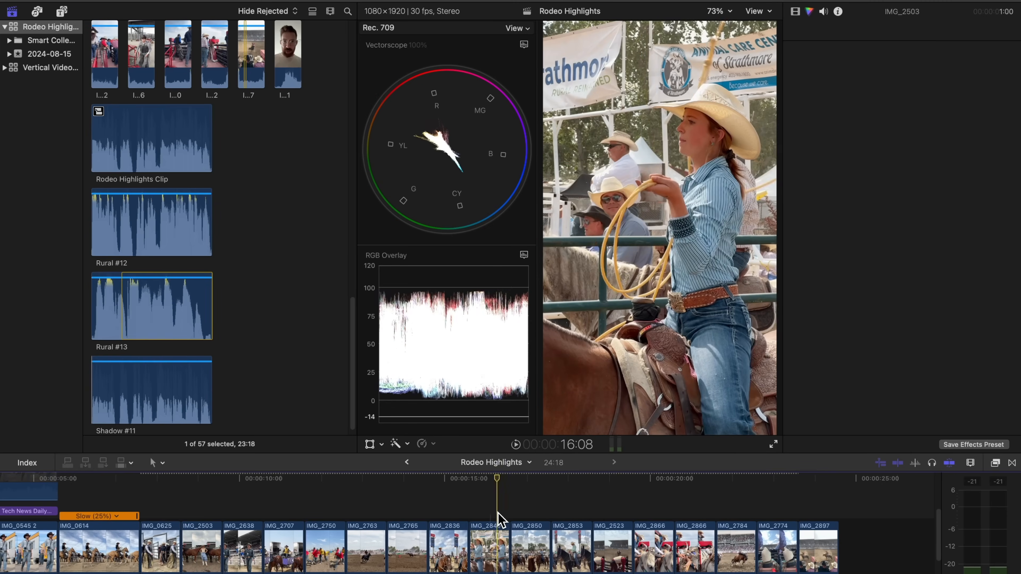
Step: Apply Enhance Light and Color to the IMG_2849 clip and compare the image with the correction off and on
{"action": "left_click", "coordinate": [492, 550]}
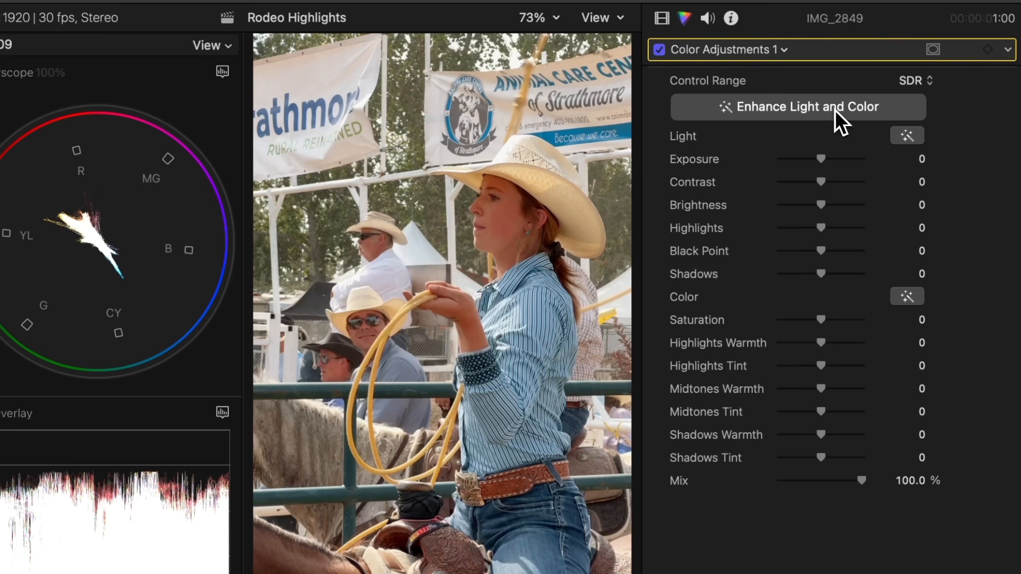
{"action": "left_click", "coordinate": [901, 69]}
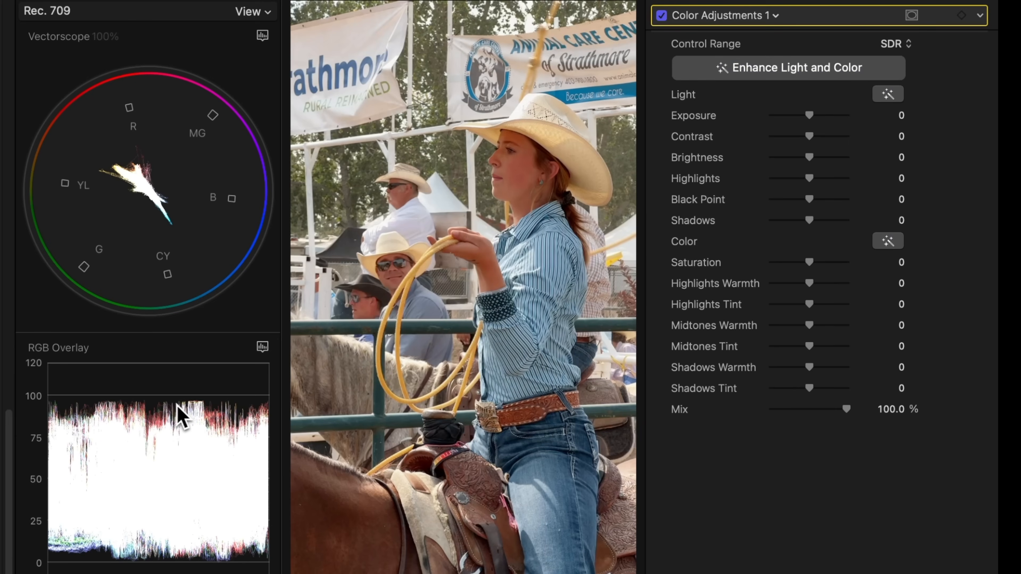
{"action": "key", "text": "alt+super+b"}
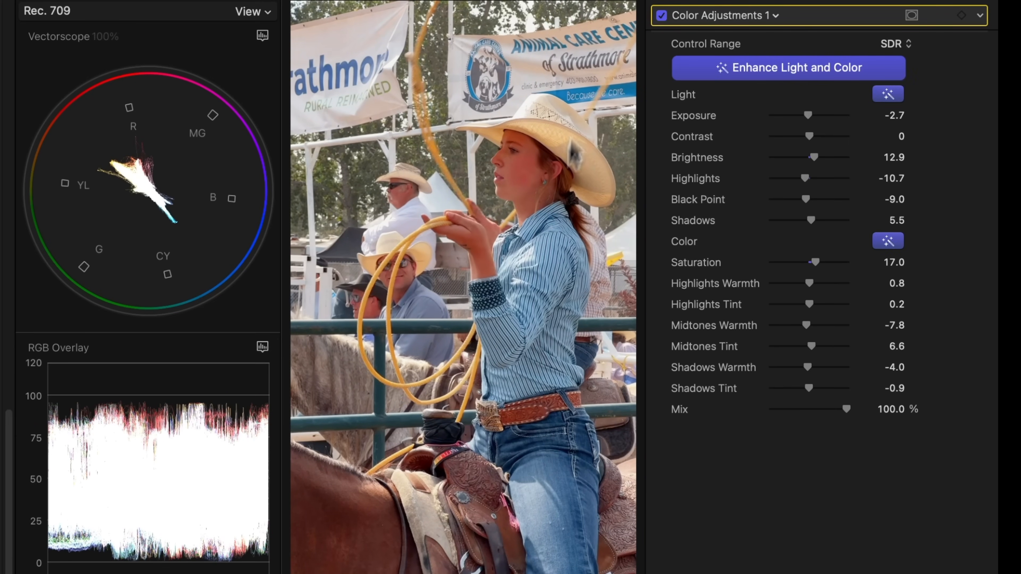
{"action": "left_click", "coordinate": [662, 15]}
{"action": "left_click", "coordinate": [661, 16]}
{"action": "left_click", "coordinate": [661, 15]}
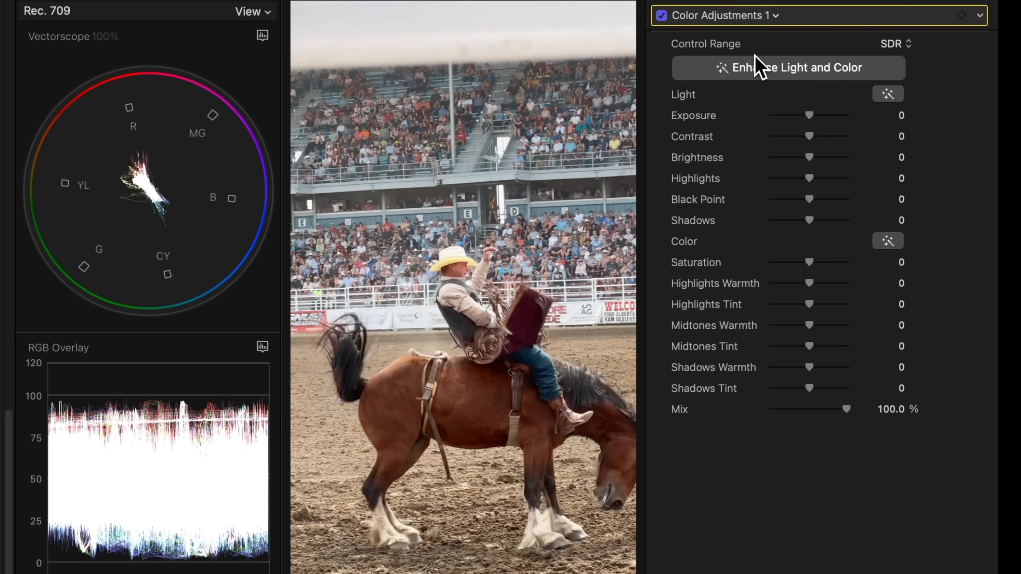
Step: Enhance light and color on the bucking horse clip, compare before and after, and select its Color Adjustments 1 effect
{"action": "left_click", "coordinate": [772, 76]}
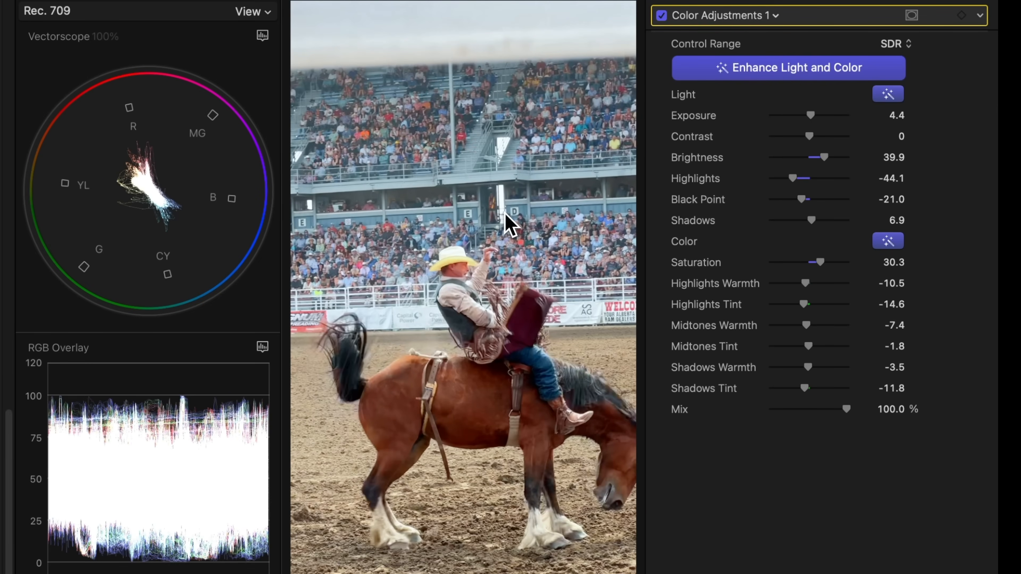
{"action": "left_click", "coordinate": [668, 16]}
{"action": "left_click", "coordinate": [668, 17]}
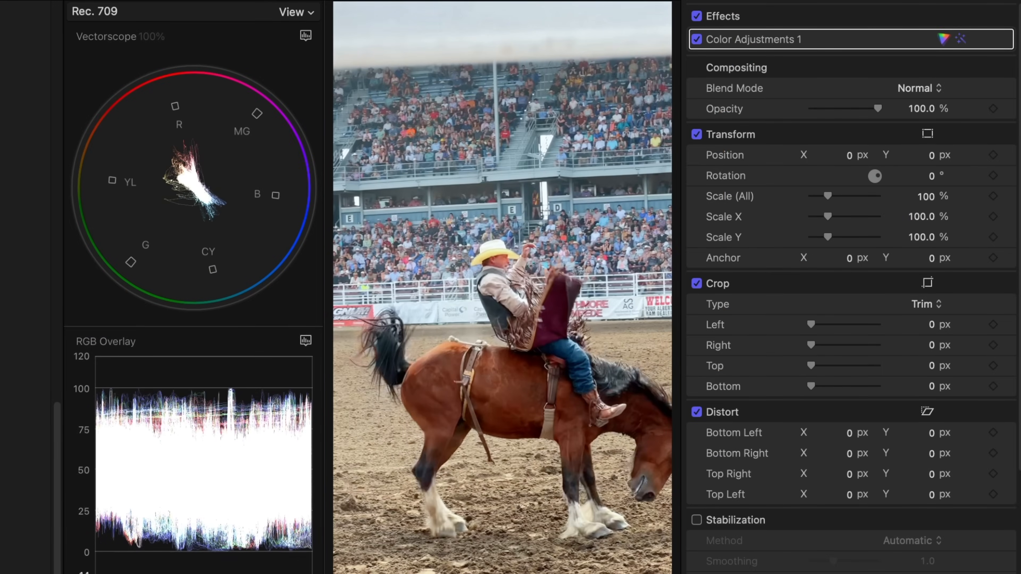
{"action": "left_click", "coordinate": [757, 46]}
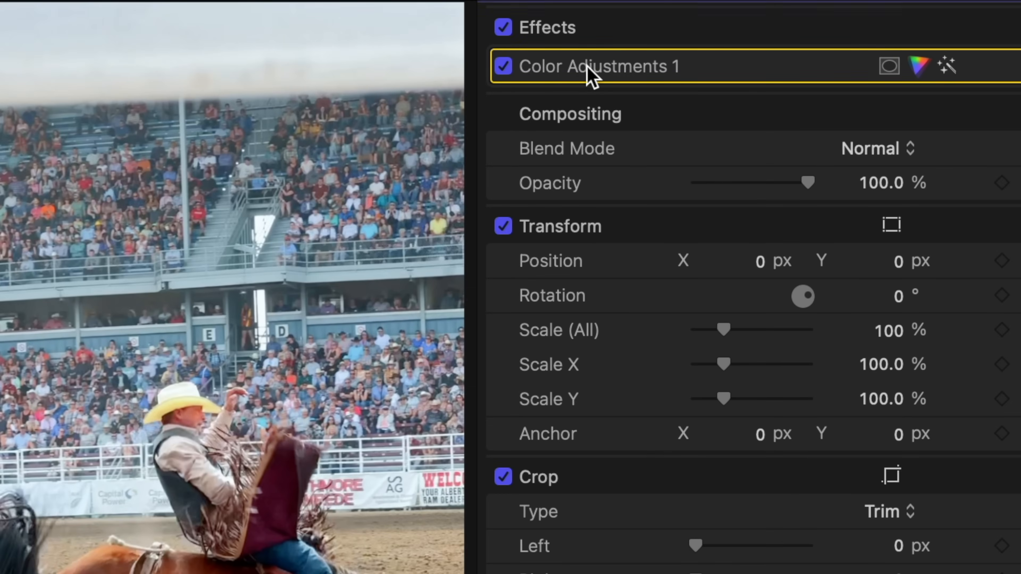
{"action": "double_click", "coordinate": [588, 70]}
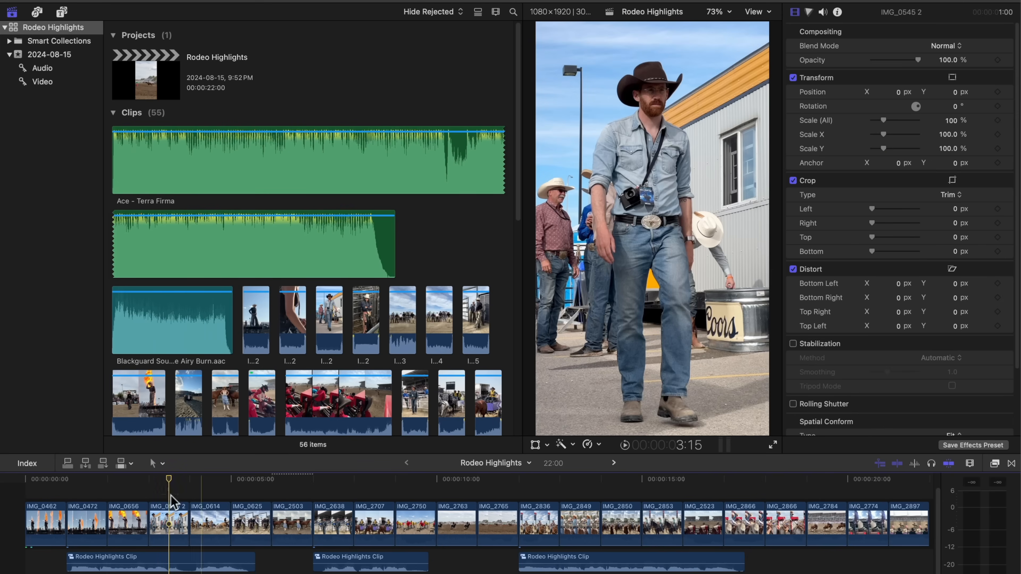
Step: Copy the IMG_0545 2 clip and paste the duplicate as a connected clip directly above the original at 3:00
{"action": "left_click", "coordinate": [169, 523]}
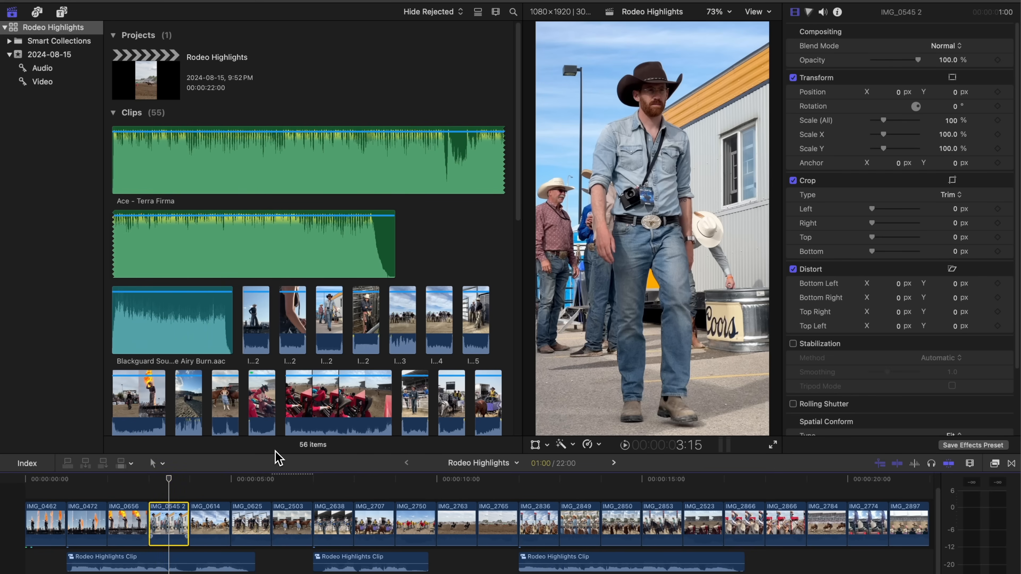
{"action": "key", "text": "super+c"}
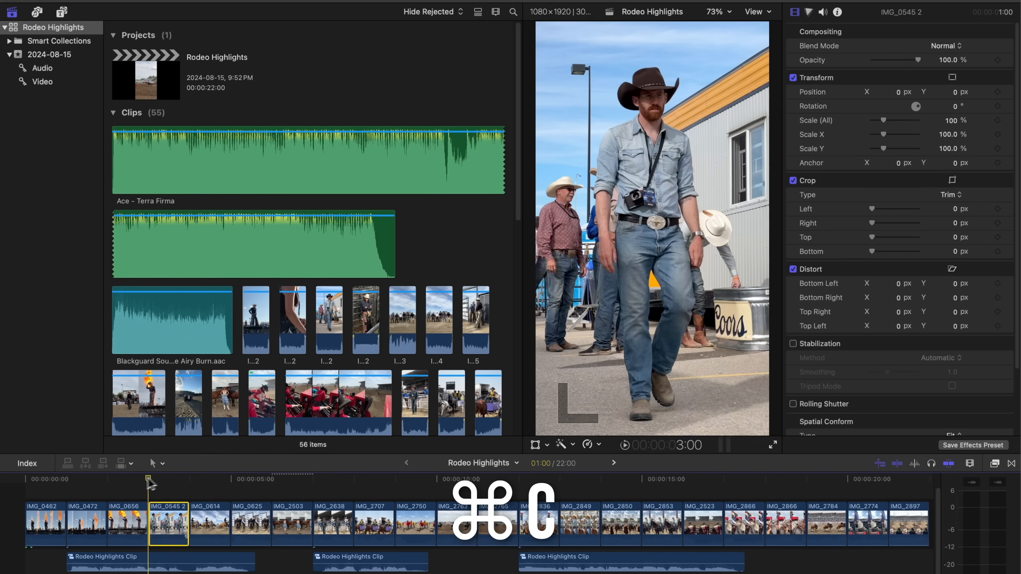
{"action": "key", "text": "super+v"}
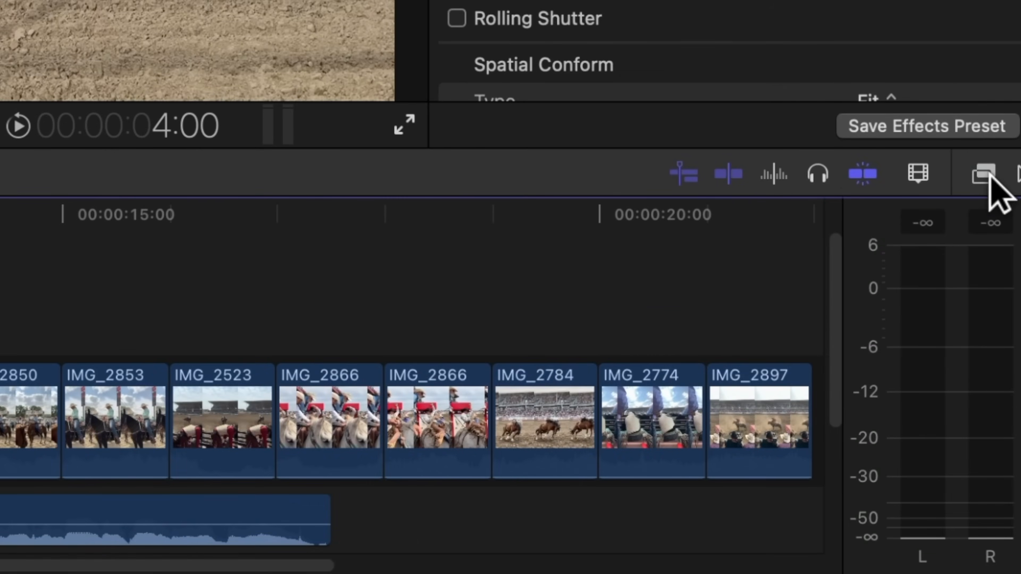
Step: Find the mRotoAI effect, apply it to the connected IMG_0545 2 copy and extend both IMG_0545 2 clips to 2:18
{"action": "left_click", "coordinate": [996, 464]}
{"action": "left_click", "coordinate": [399, 554]}
{"action": "type", "text": "rotoai"}
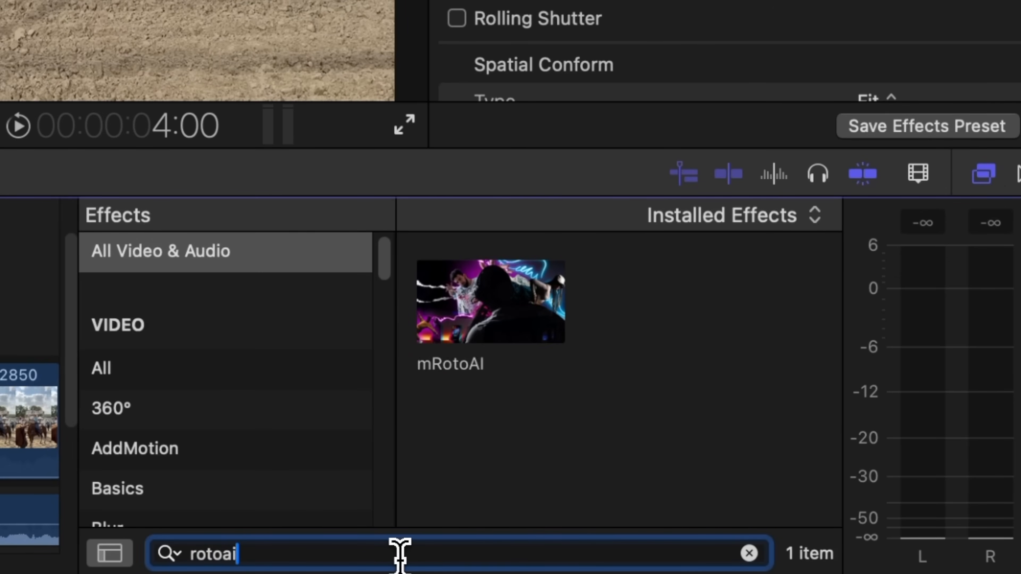
{"action": "left_click_drag", "start_coordinate": [467, 326], "coordinate": [494, 282]}
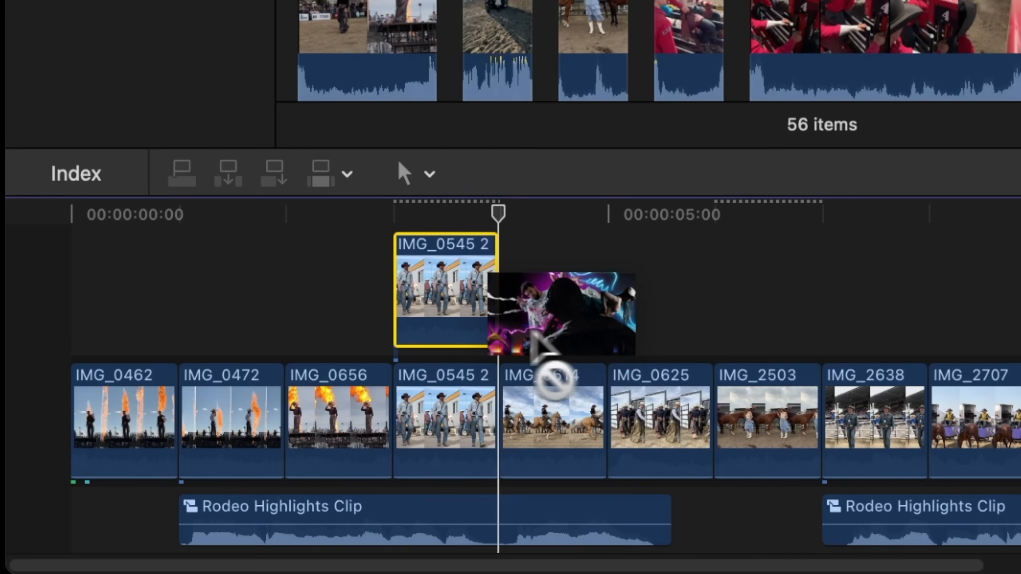
{"action": "left_click_drag", "start_coordinate": [498, 418], "coordinate": [667, 420]}
{"action": "left_click_drag", "start_coordinate": [498, 284], "coordinate": [668, 284]}
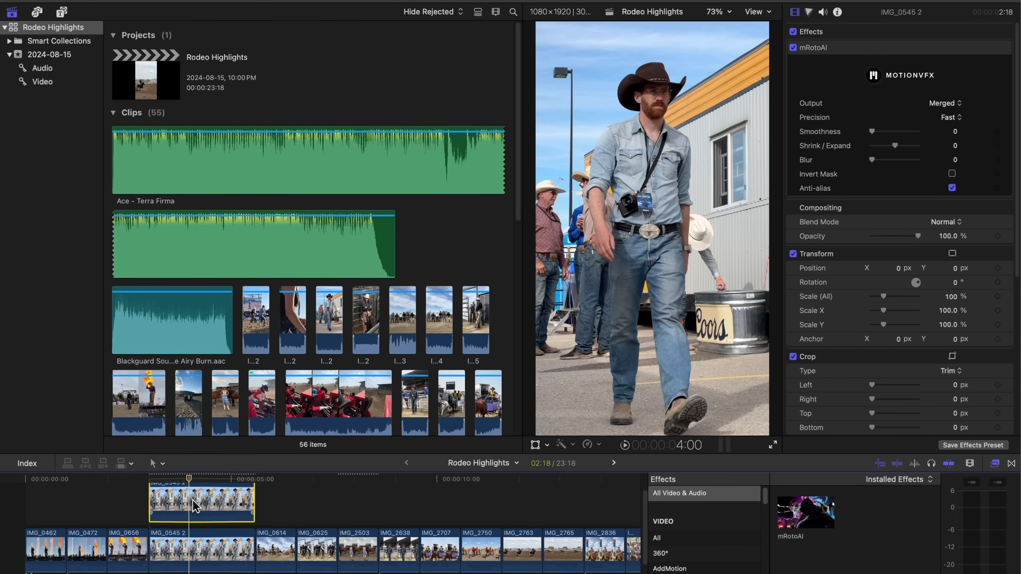
Step: Paint an mRotoAI mask over the walking man in the brown cowboy hat
{"action": "left_click", "coordinate": [648, 246]}
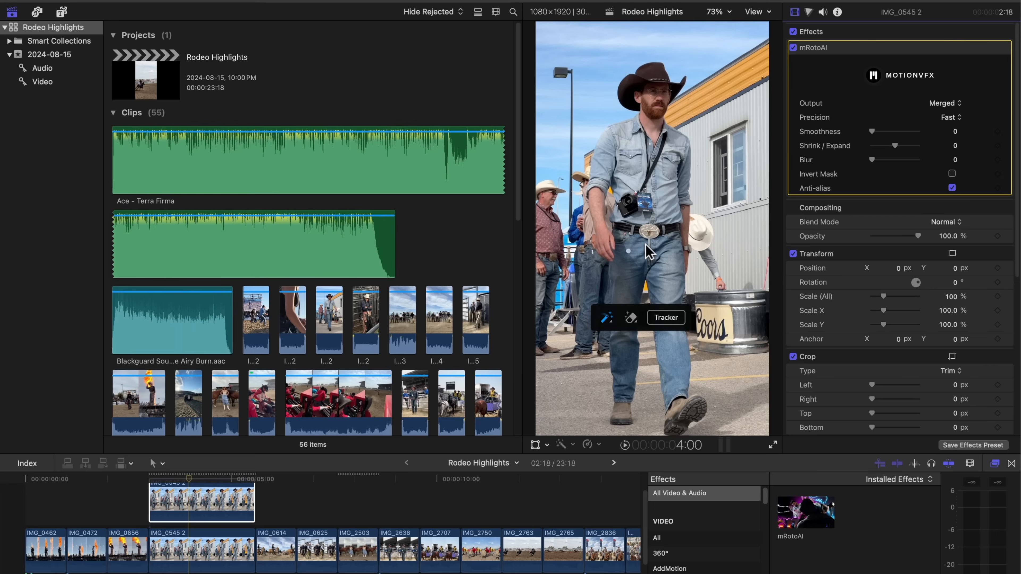
{"action": "mouse_move", "coordinate": [628, 274]}
{"action": "left_mouse_down"}
{"action": "mouse_move", "coordinate": [611, 169]}
{"action": "mouse_move", "coordinate": [631, 297]}
{"action": "mouse_move", "coordinate": [652, 120]}
{"action": "left_mouse_up"}
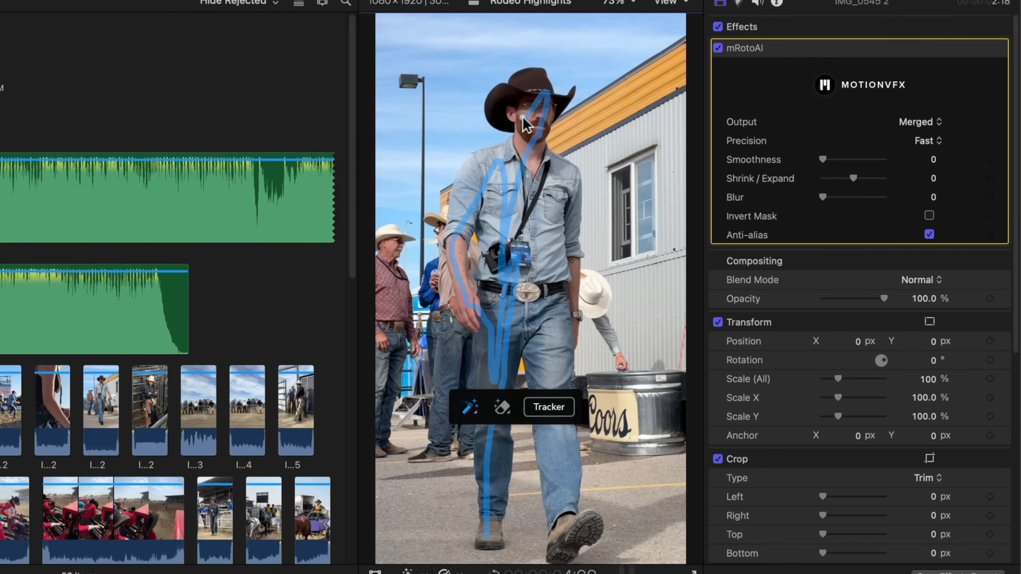
{"action": "left_click_drag", "start_coordinate": [535, 114], "coordinate": [533, 117]}
Step: Track the mRotoAI mask forward through the clip and set the effect's output to Masked Video
{"action": "left_click_drag", "start_coordinate": [487, 405], "coordinate": [360, 413]}
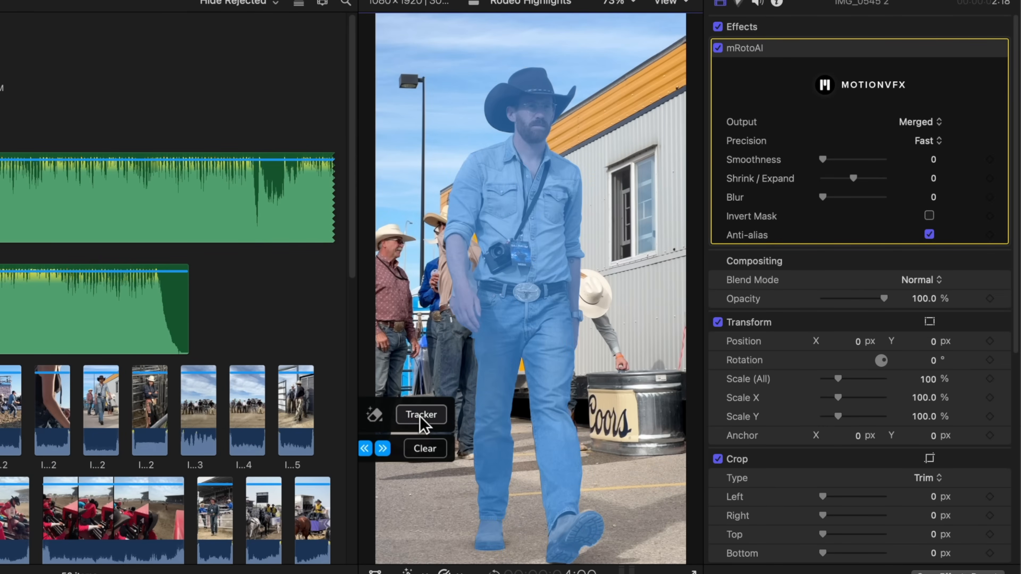
{"action": "left_click", "coordinate": [383, 448]}
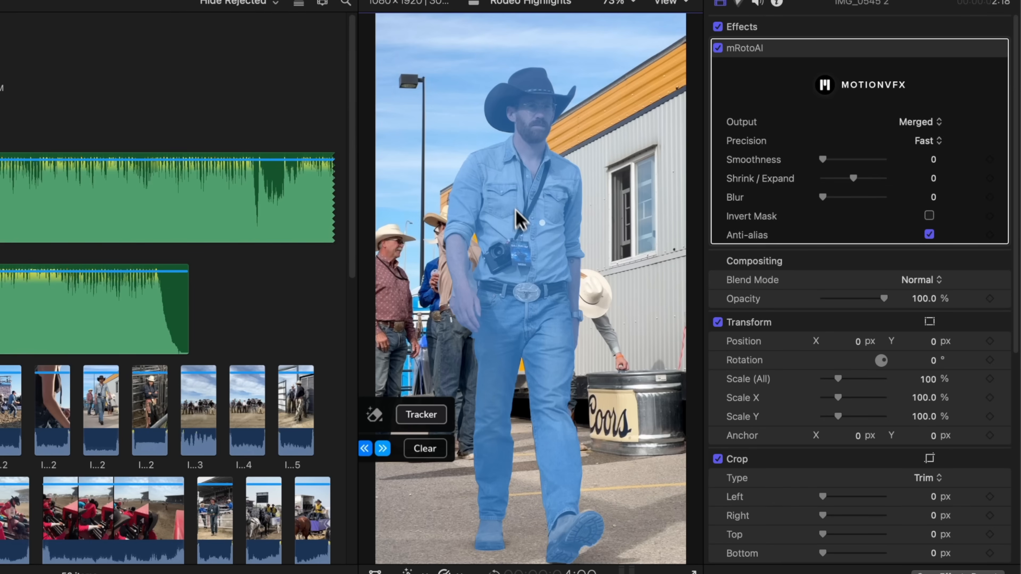
{"action": "left_click", "coordinate": [909, 114]}
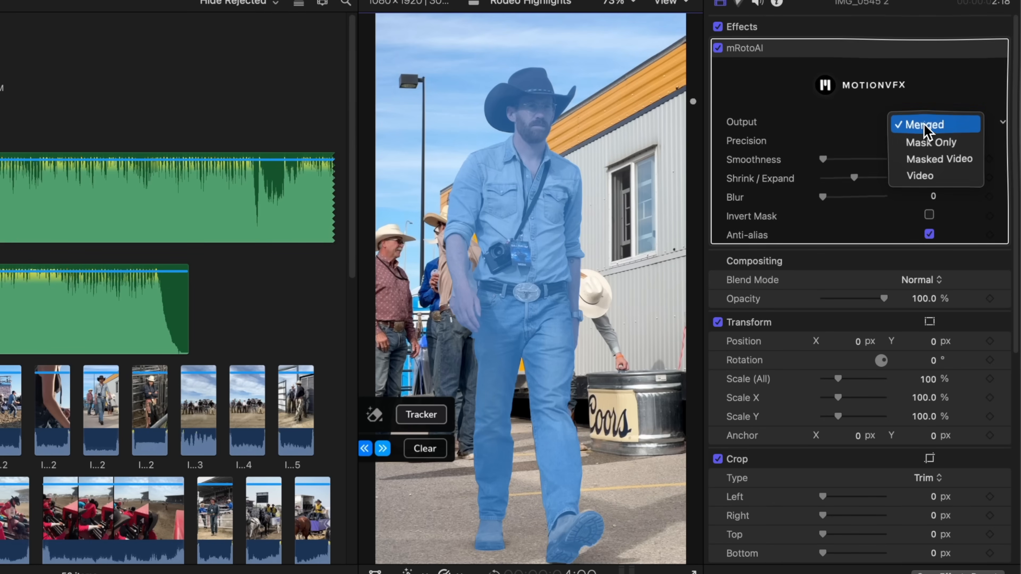
{"action": "left_click", "coordinate": [939, 160]}
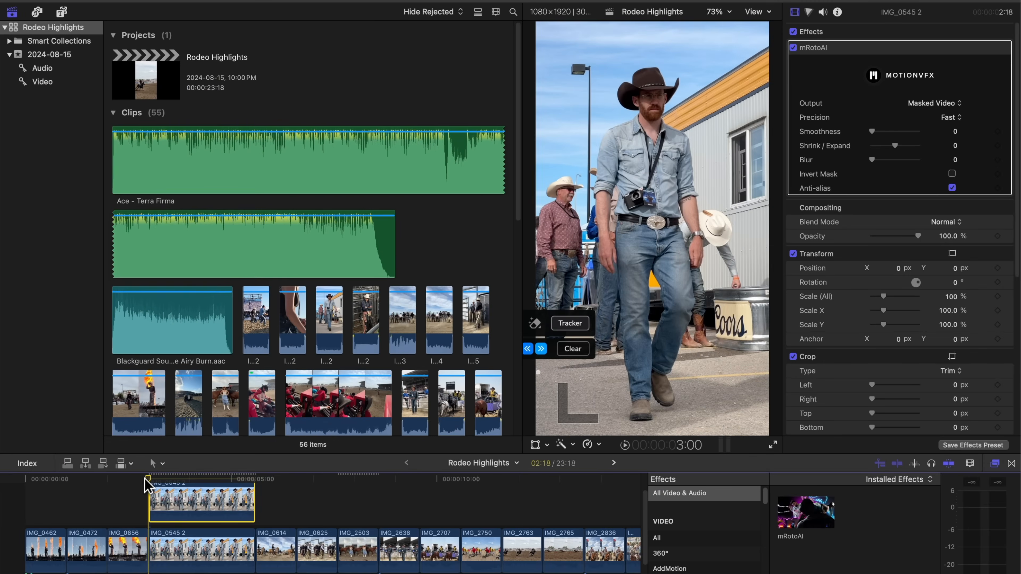
Step: Place the mKBHD Title 01 between the two IMG_0545 2 layers, with the text "Cowboy", and increase its text size
{"action": "left_click", "coordinate": [146, 485]}
{"action": "key", "text": "alt+super+1"}
{"action": "left_click_drag", "start_coordinate": [156, 232], "coordinate": [151, 507]}
{"action": "left_click_drag", "start_coordinate": [187, 343], "coordinate": [368, 348]}
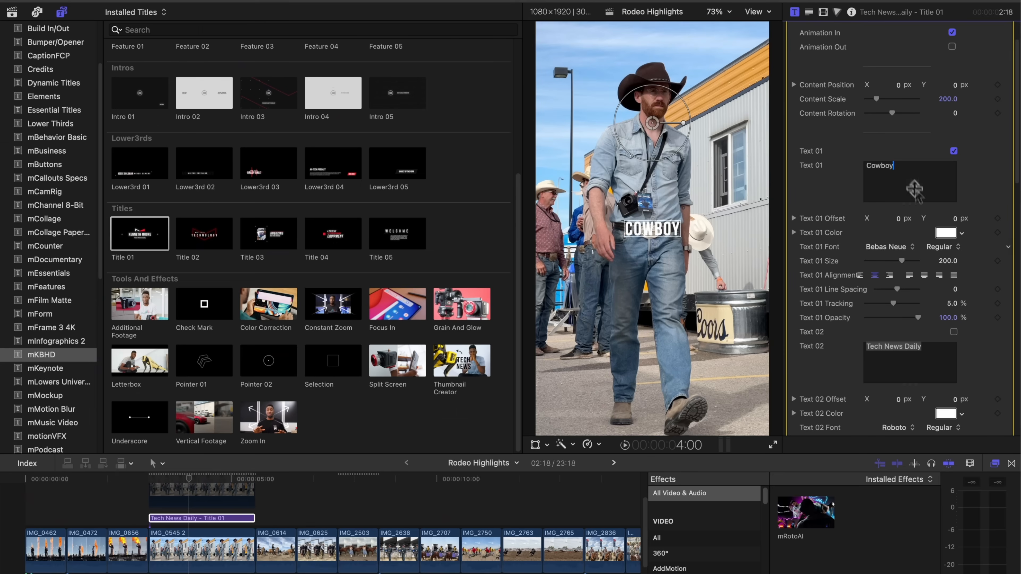
{"action": "left_click_drag", "start_coordinate": [902, 261], "coordinate": [949, 267]}
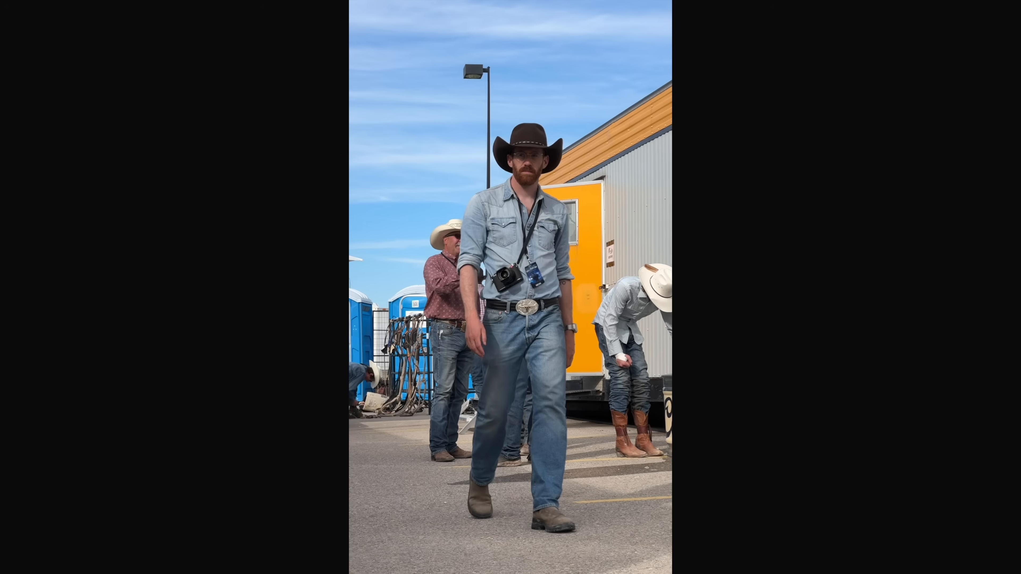